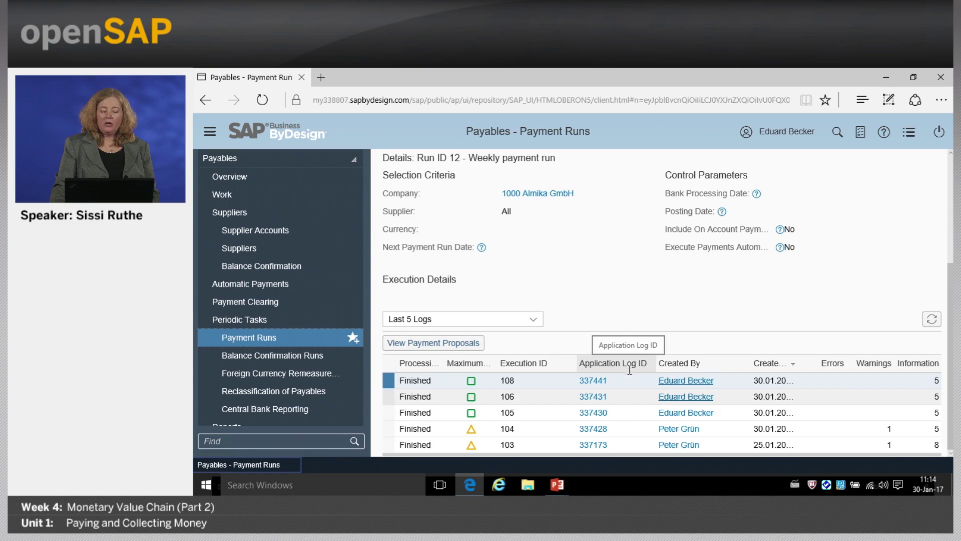
# - Review the fully expanded results in the application log of execution 108 and close the log
pyautogui.click(594, 381)
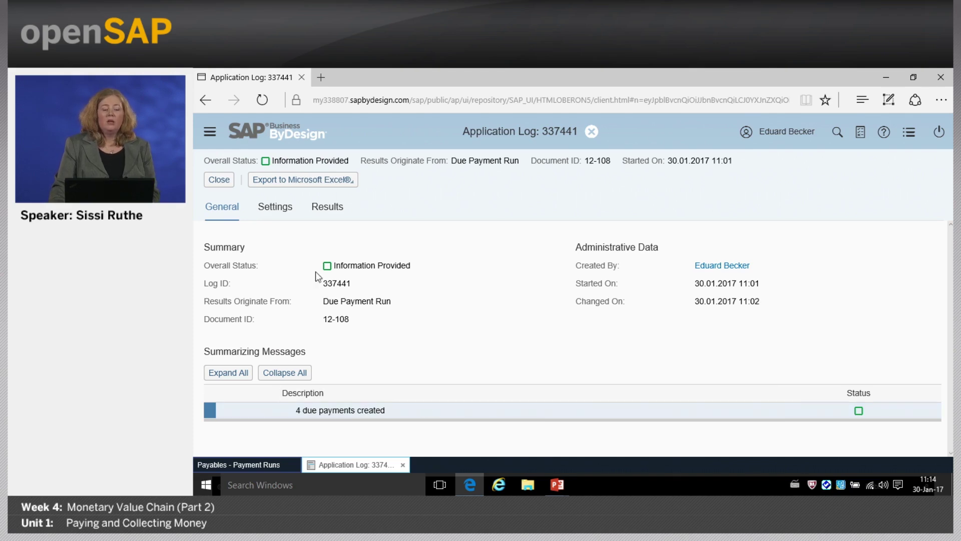
pyautogui.click(325, 209)
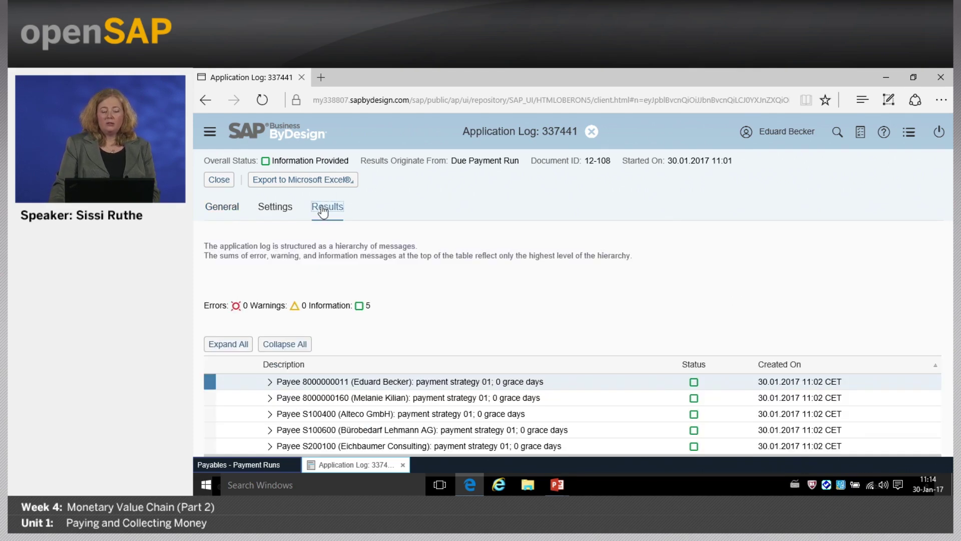
pyautogui.click(237, 346)
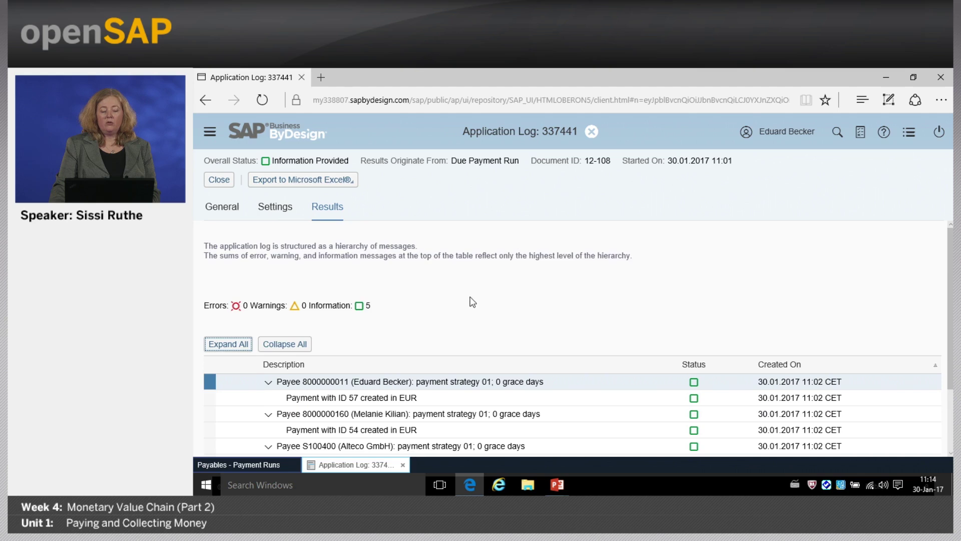
pyautogui.scroll(-2, 451, 301)
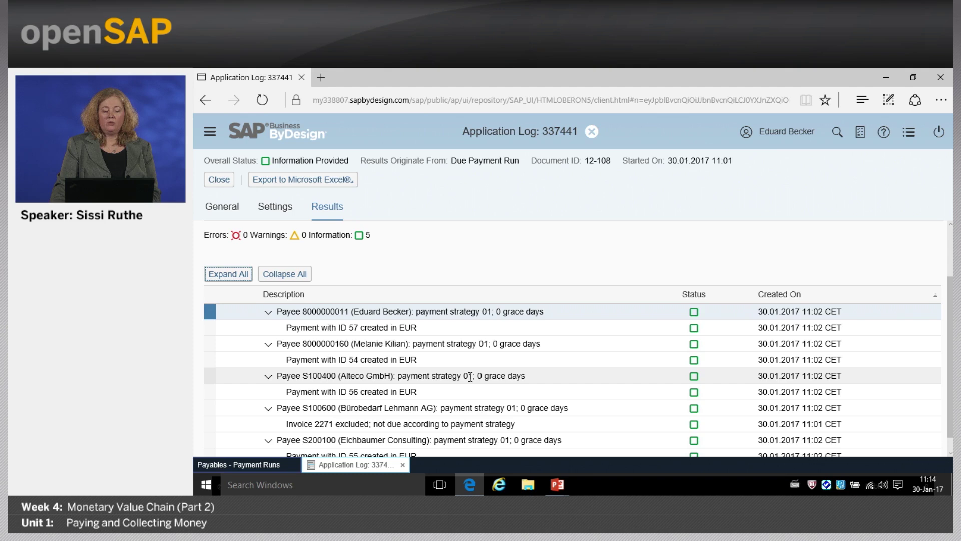
pyautogui.click(221, 181)
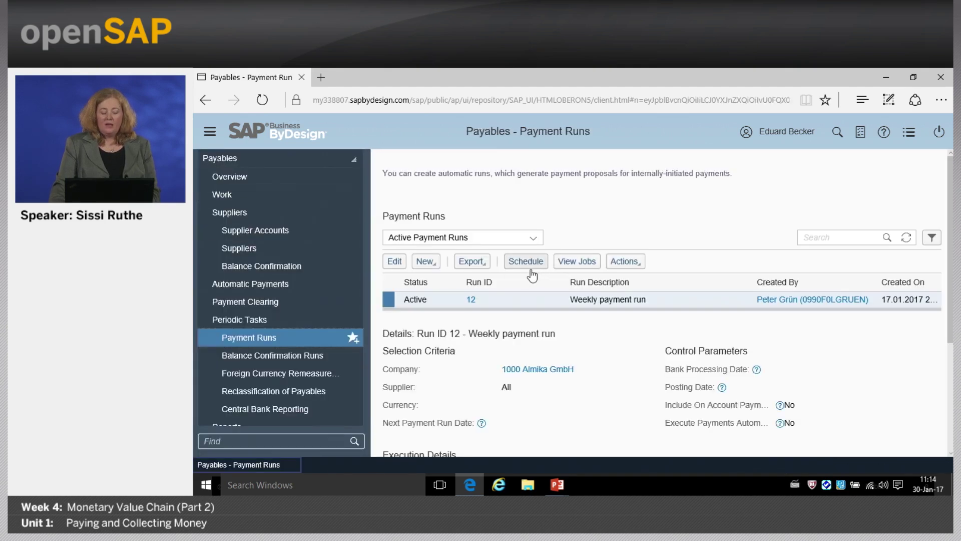
# - Open payment 57 from the payment proposals of execution 108
pyautogui.scroll(-3, 393, 365)
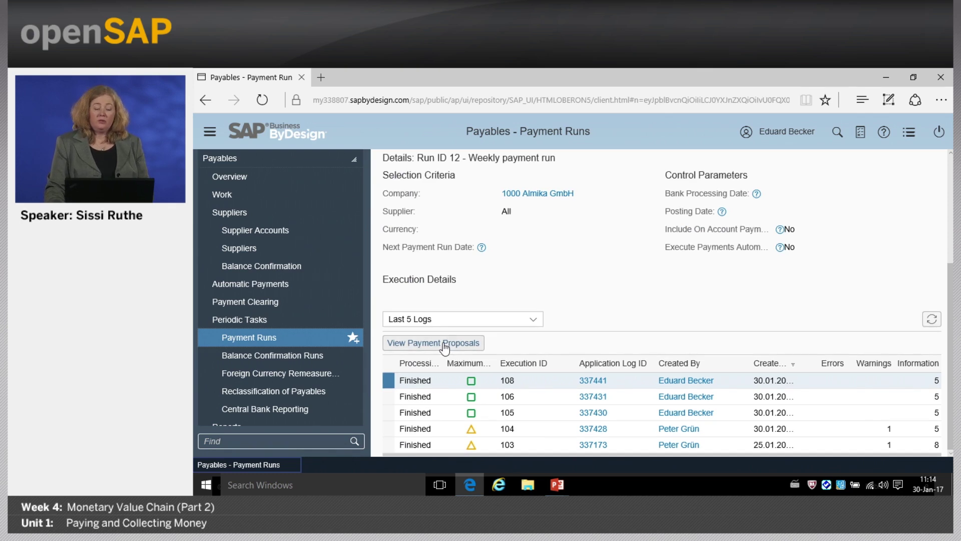
pyautogui.click(422, 340)
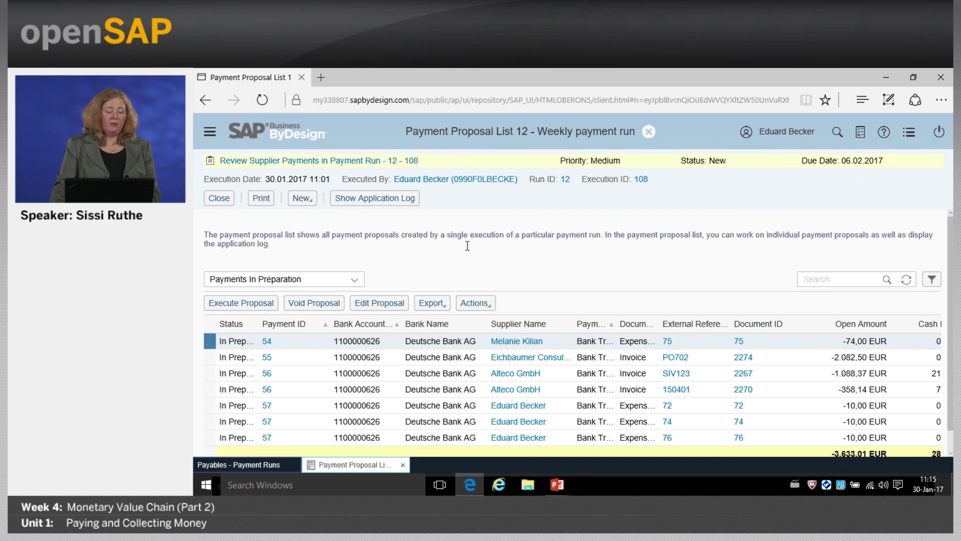
pyautogui.click(312, 409)
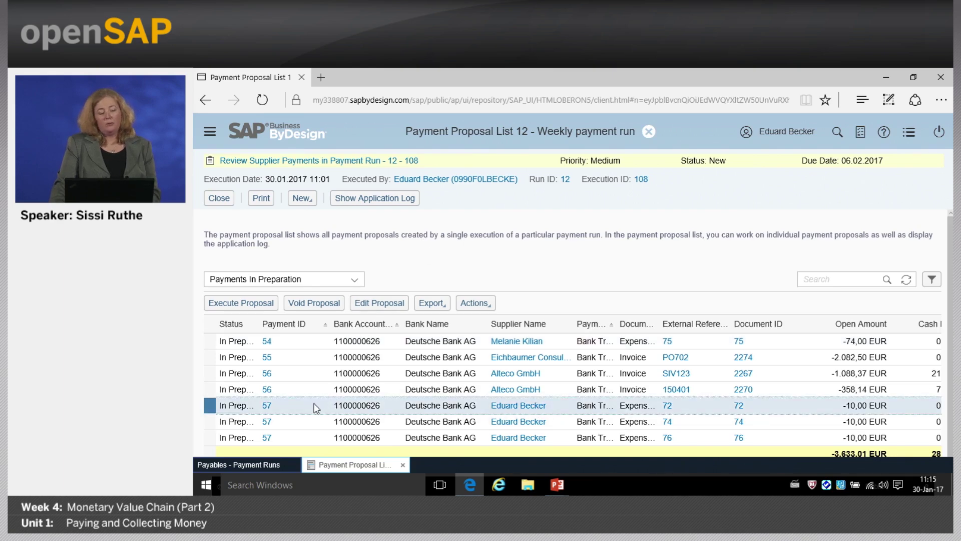
pyautogui.click(267, 406)
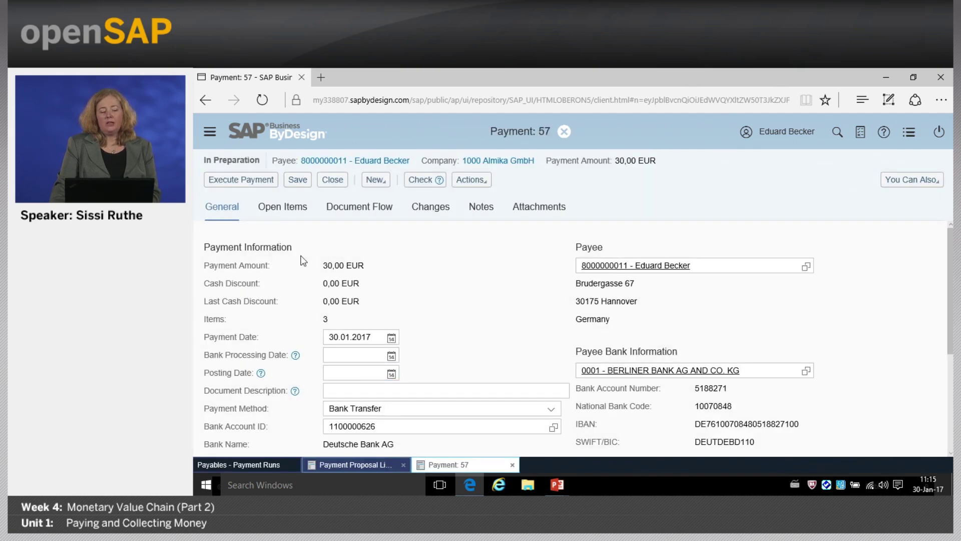
# - Exclude expense reports 74 and 72 from payment 57's open items, save and close the payment, and refresh the proposal list
pyautogui.click(285, 207)
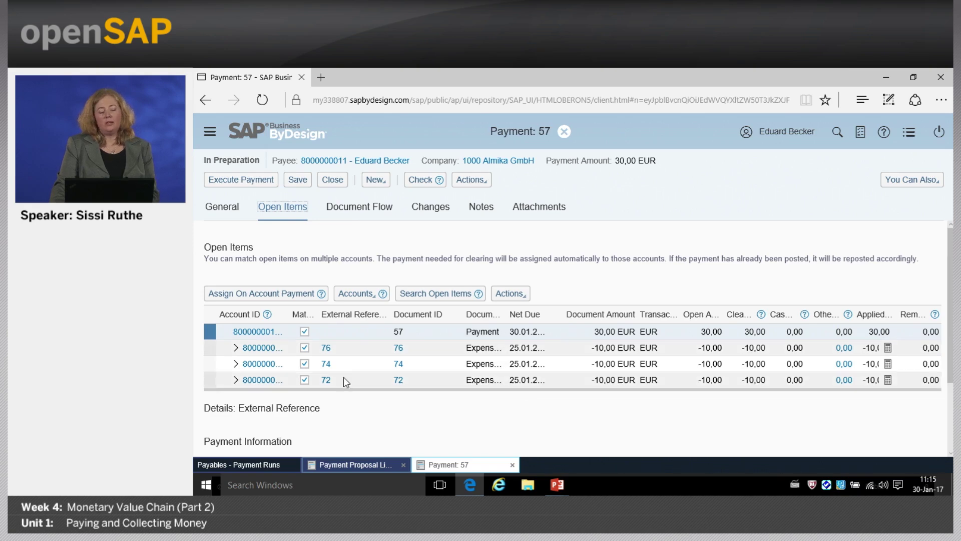
pyautogui.click(304, 363)
pyautogui.click(305, 379)
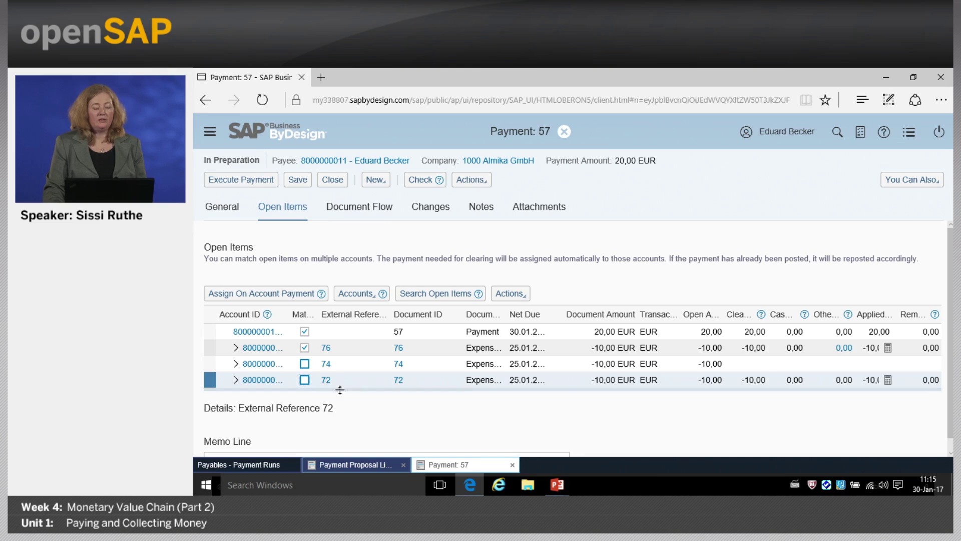
pyautogui.click(298, 179)
pyautogui.click(335, 180)
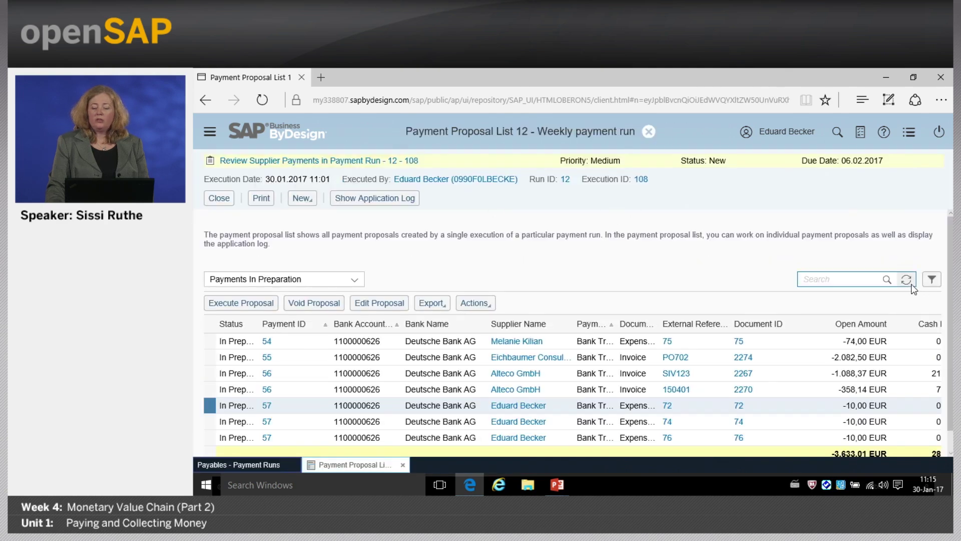
pyautogui.click(907, 281)
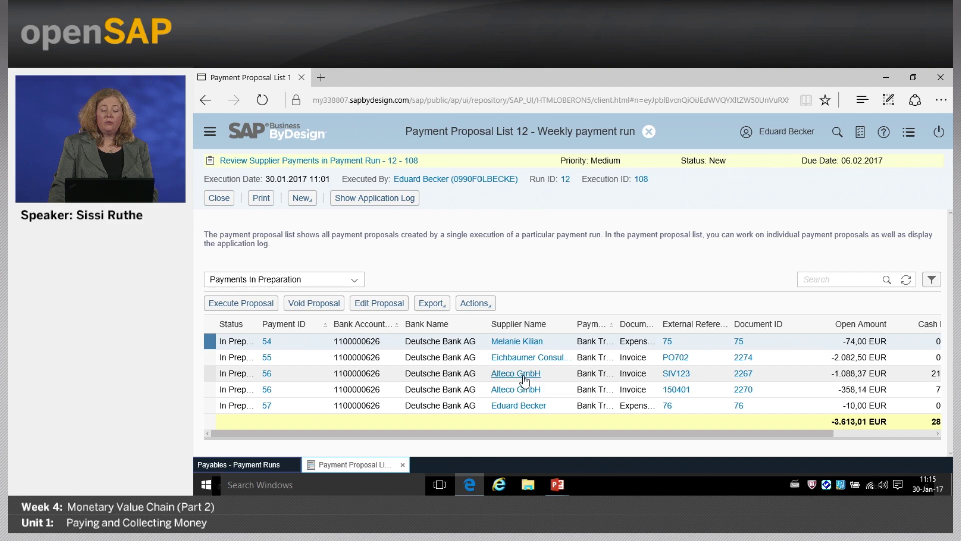
# - Open the invoice with external reference 150401 from the open items of payment 56
pyautogui.click(267, 374)
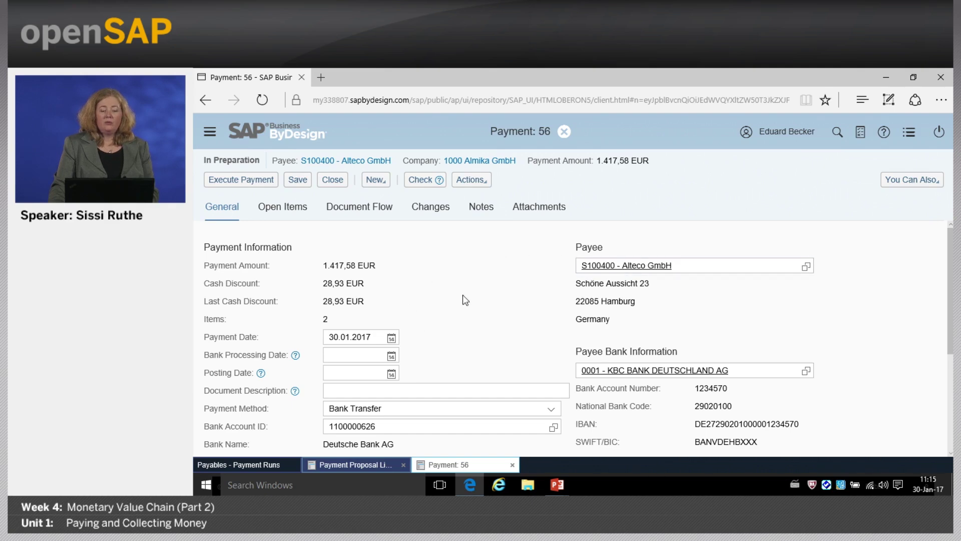
pyautogui.click(282, 212)
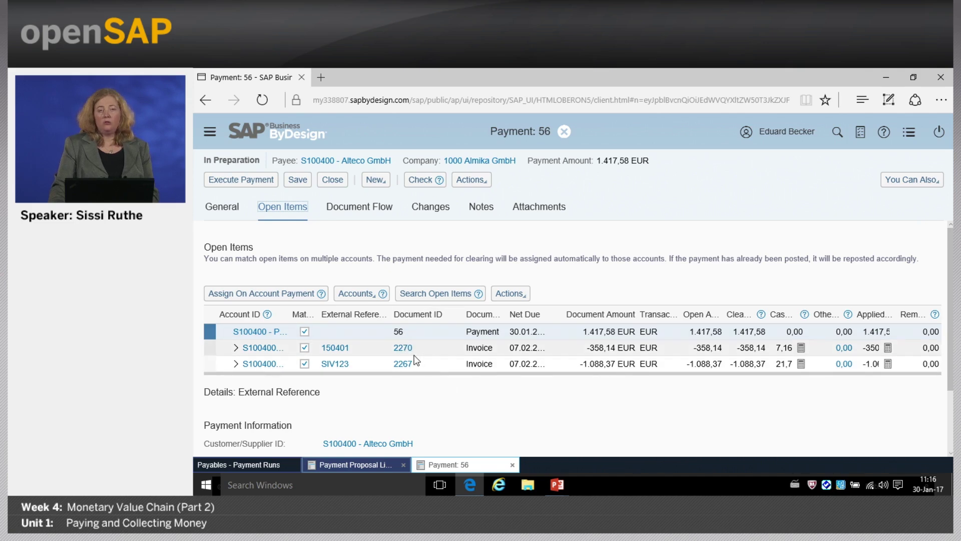
pyautogui.click(339, 349)
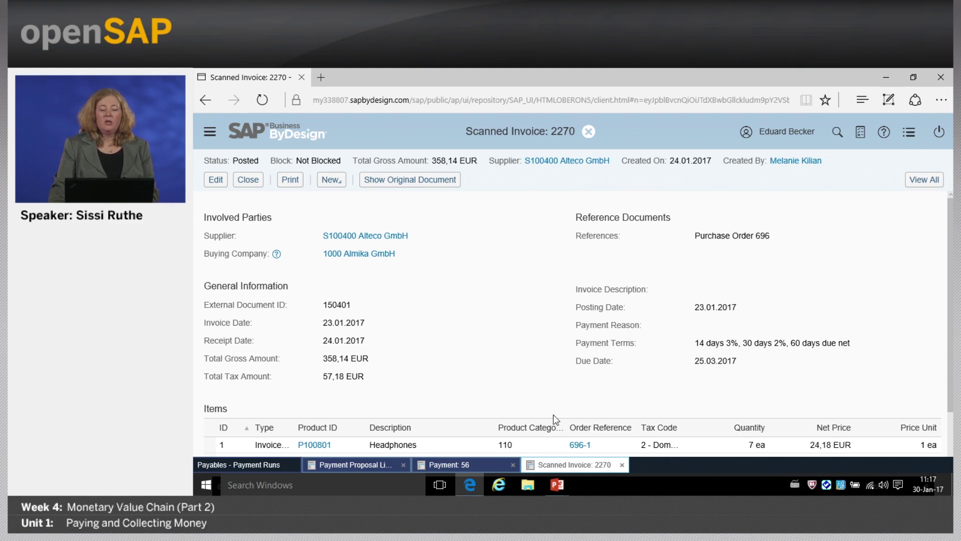
# - Examine the payment methods and payment strategy in Alteco GmbH's full supplier record, and close it without saving
pyautogui.click(568, 161)
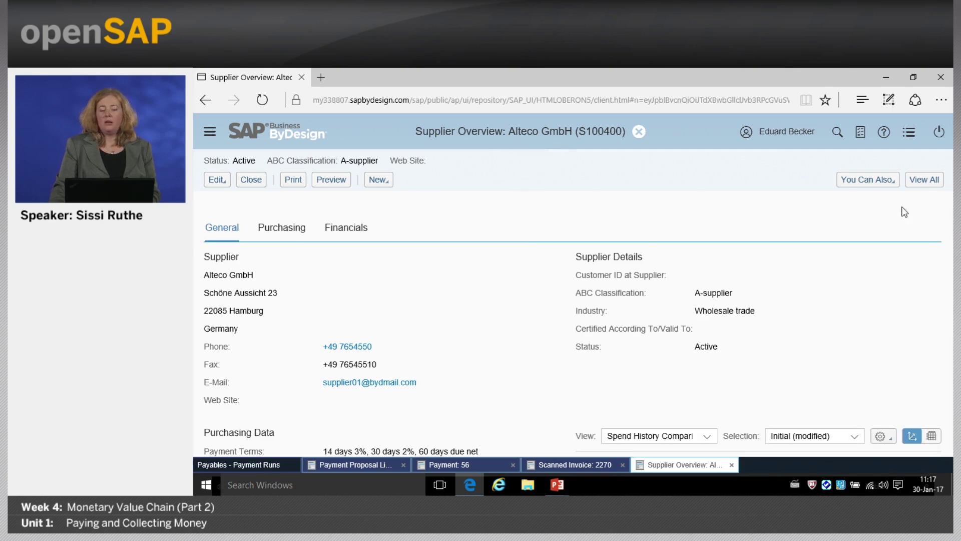
pyautogui.click(930, 184)
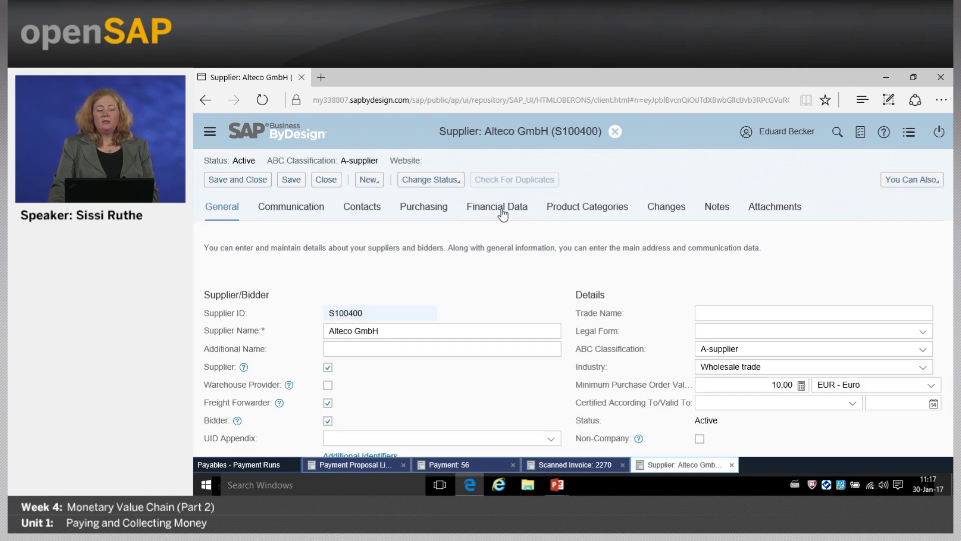
pyautogui.click(502, 214)
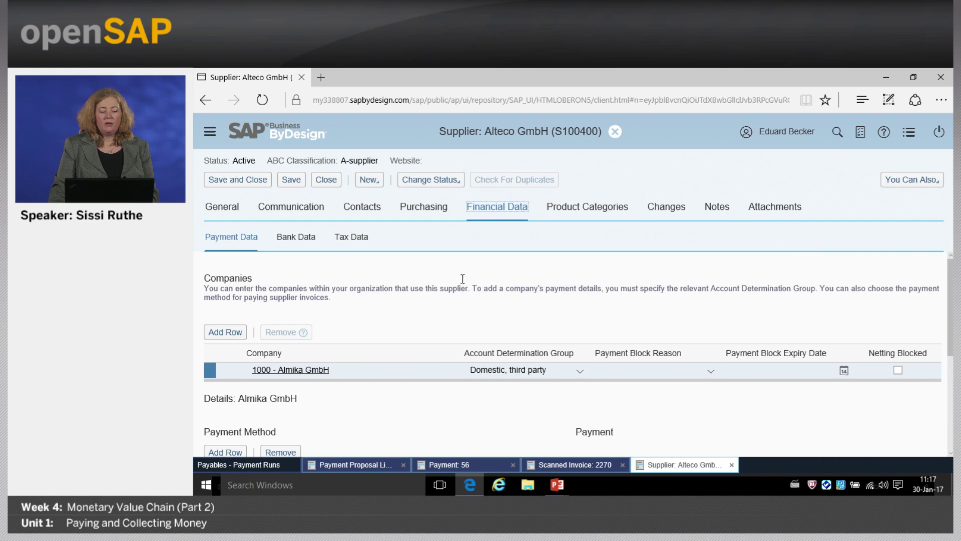
pyautogui.scroll(-3, 393, 298)
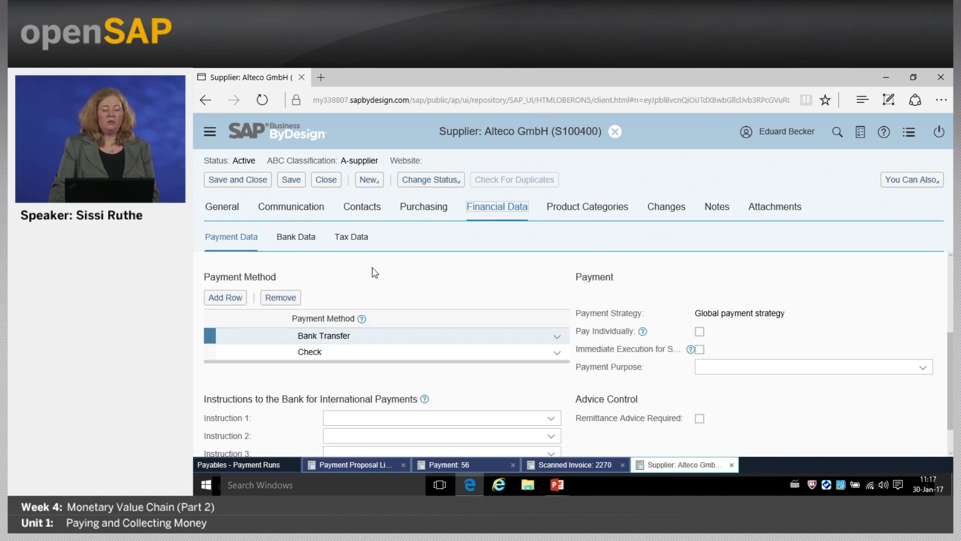
pyautogui.click(329, 181)
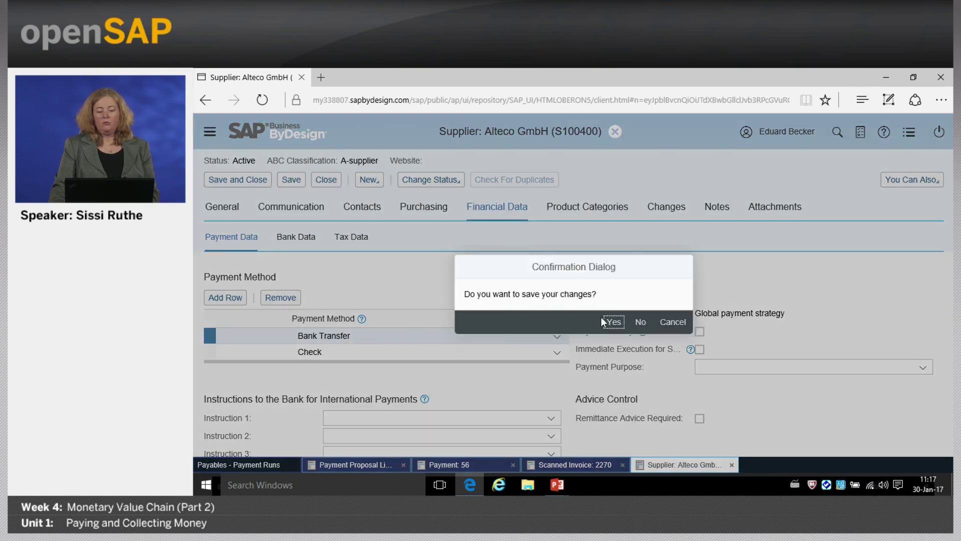
pyautogui.click(640, 322)
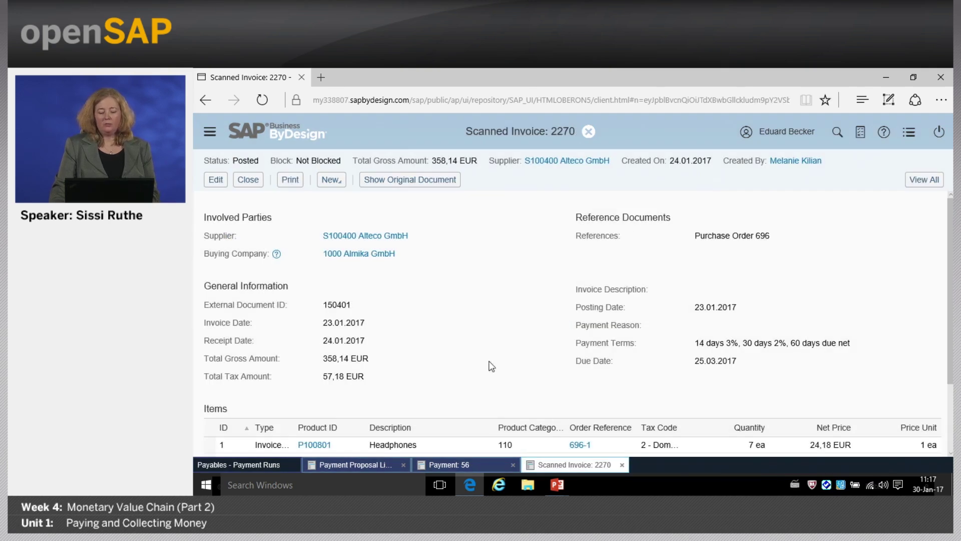
# - Look through scanned invoice 2270 and close it to return to payment 56
pyautogui.scroll(-3, 444, 300)
pyautogui.scroll(3, 432, 300)
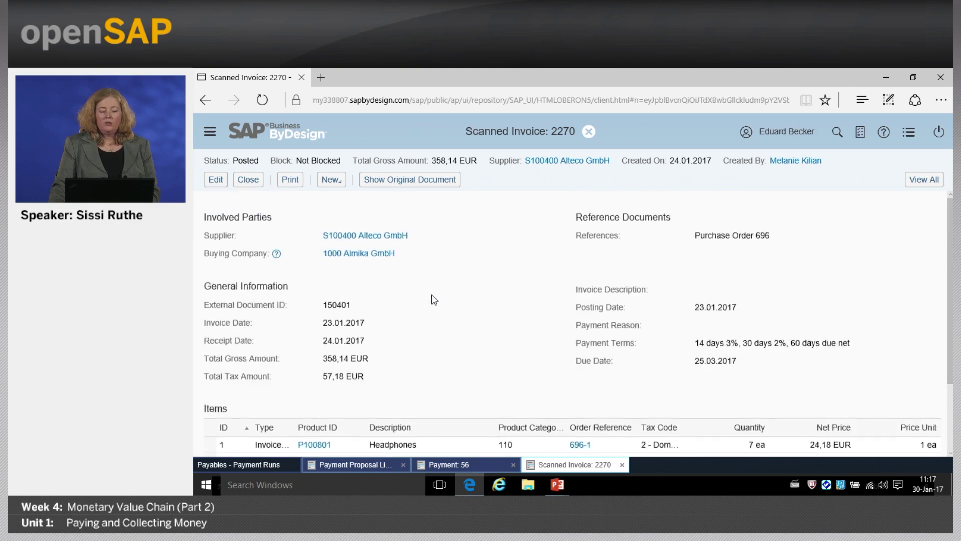
pyautogui.click(248, 180)
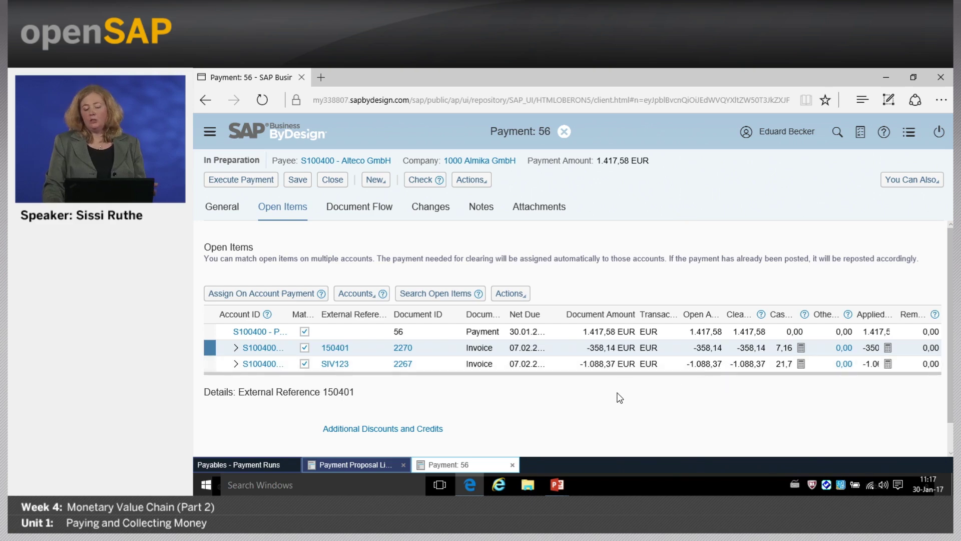
# - Compare the invoices' net due date with today's date in the system calendar, and close payment 56 without saving
pyautogui.click(927, 482)
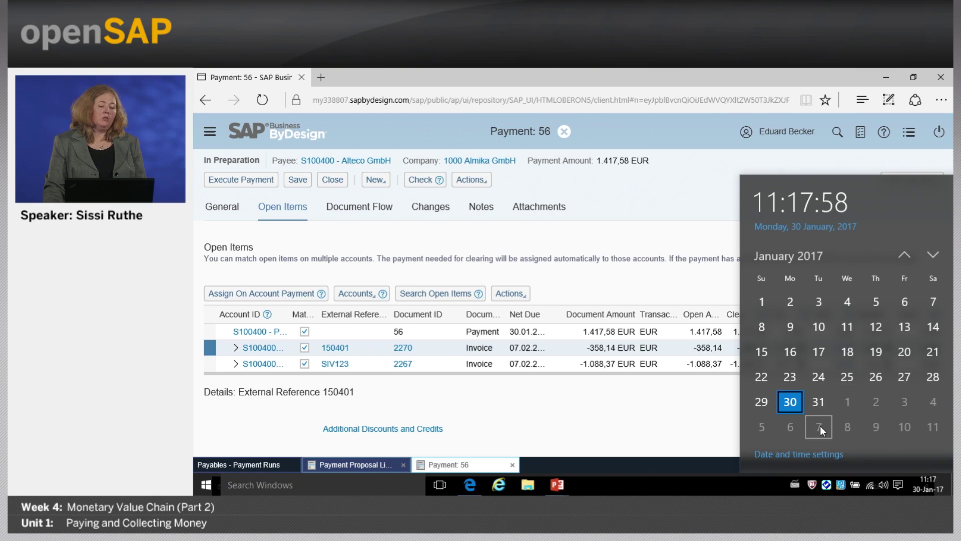
pyautogui.click(677, 415)
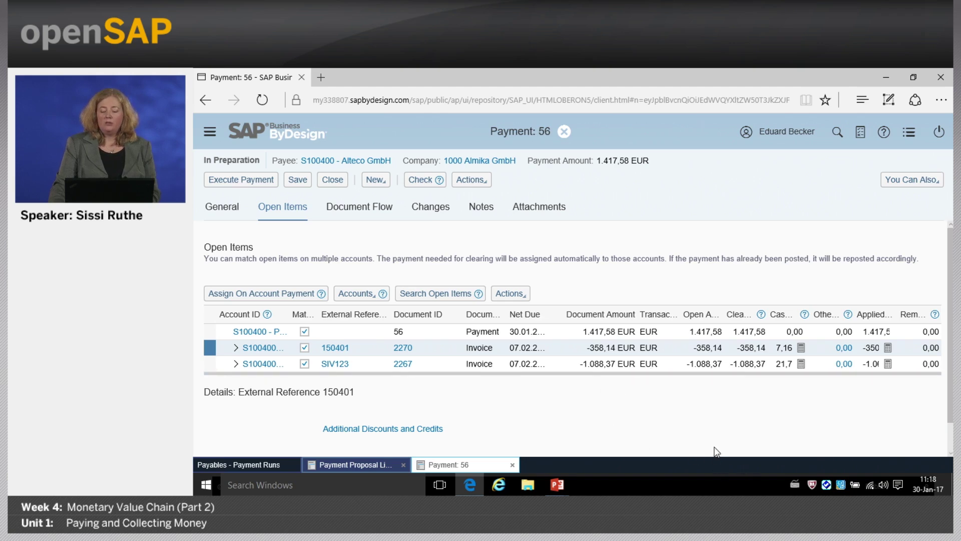
pyautogui.click(928, 483)
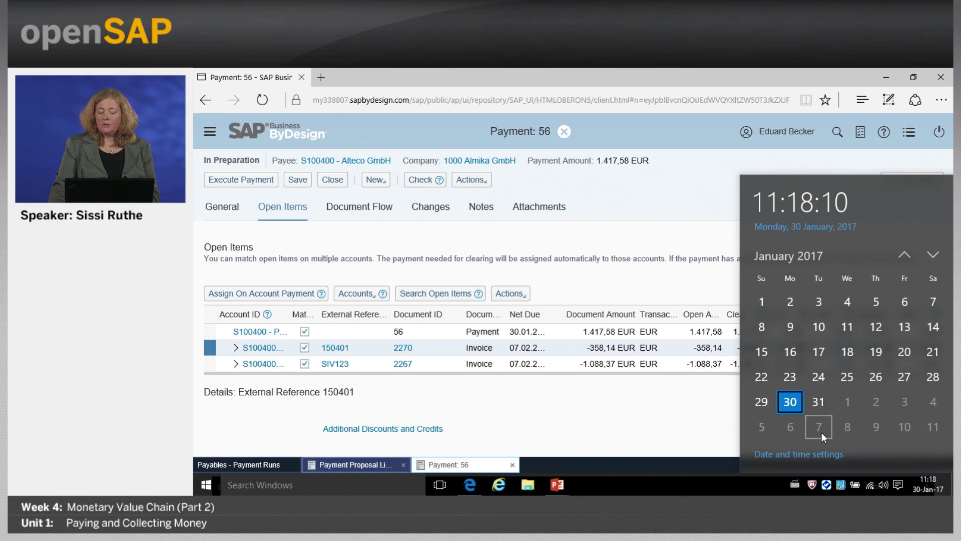
pyautogui.click(697, 437)
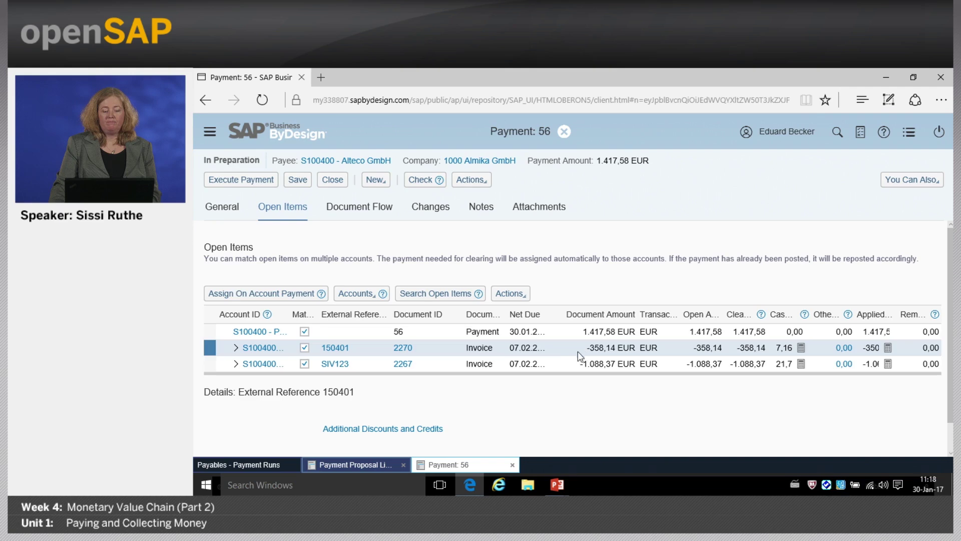
pyautogui.click(331, 181)
pyautogui.click(638, 321)
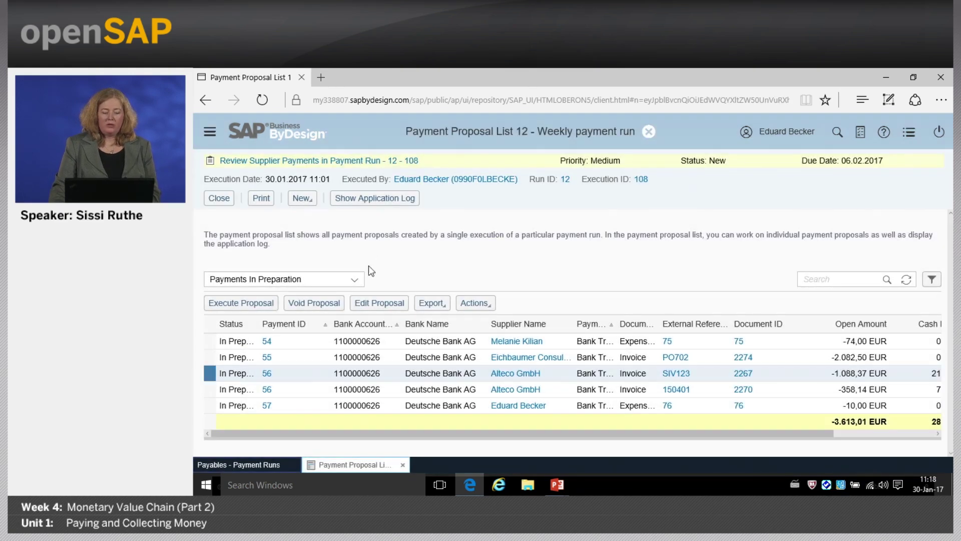
# - Execute all the payment proposals in the list, payments 54 to 57, and widen the Status column to fit its text
pyautogui.click(206, 344)
pyautogui.moveTo(212, 360); pyautogui.dragTo(209, 401)
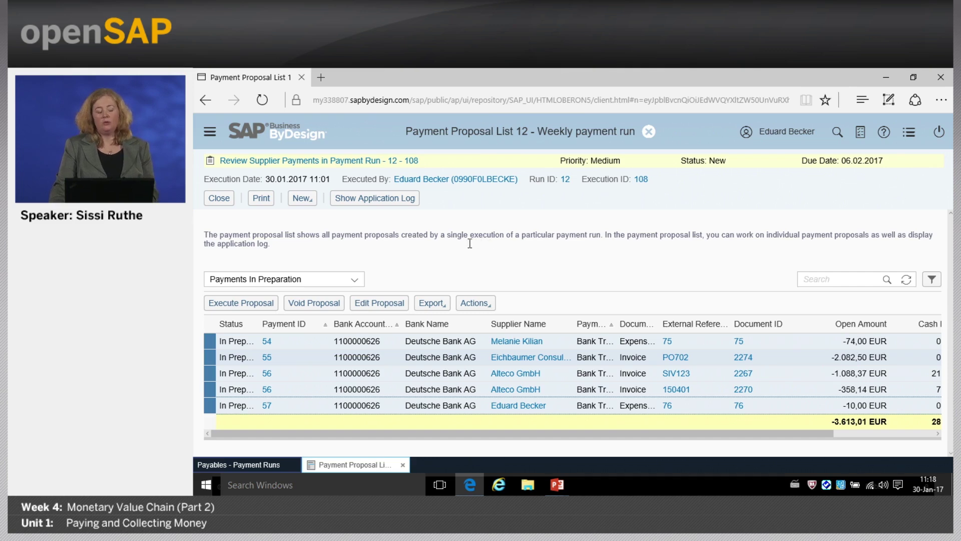
pyautogui.click(239, 304)
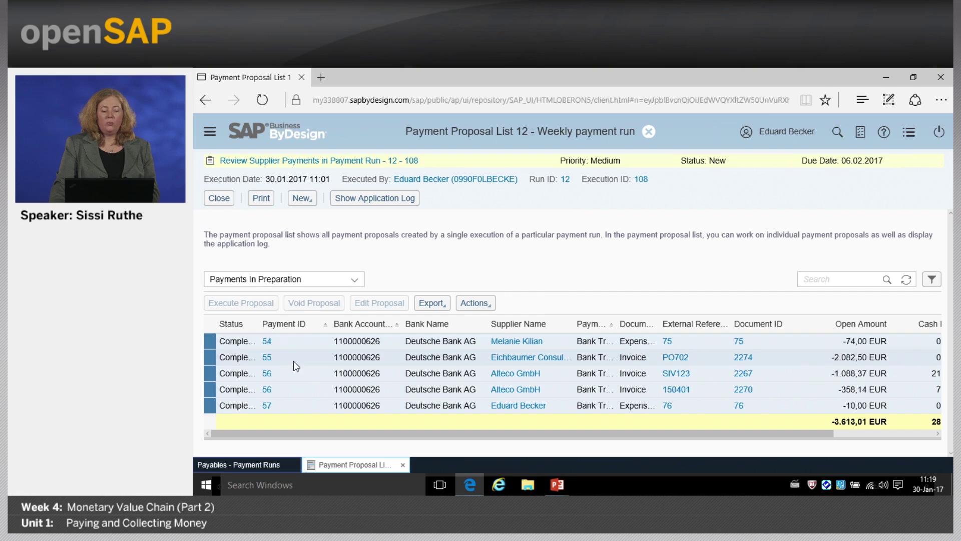
pyautogui.doubleClick(258, 321)
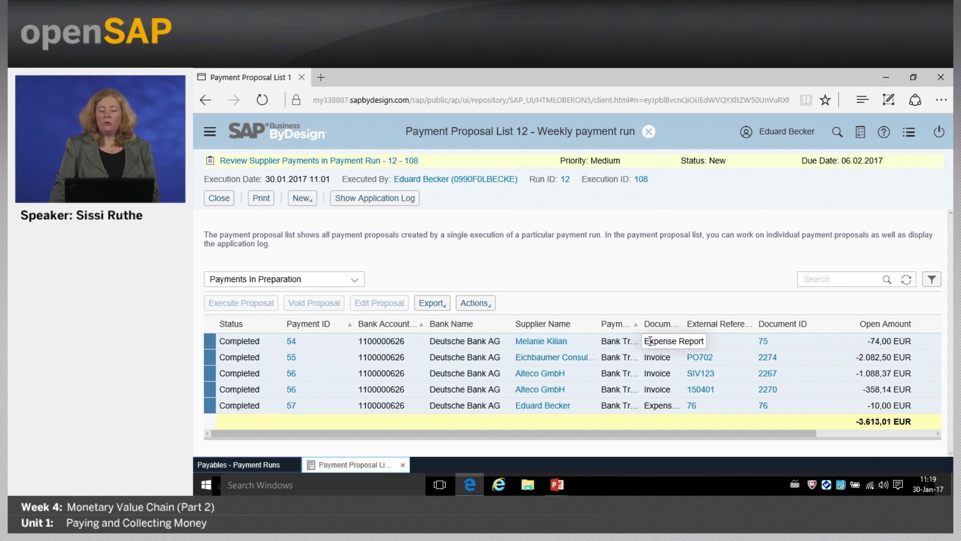
# - Open payment 54 and examine its general payment and bank information
pyautogui.click(291, 342)
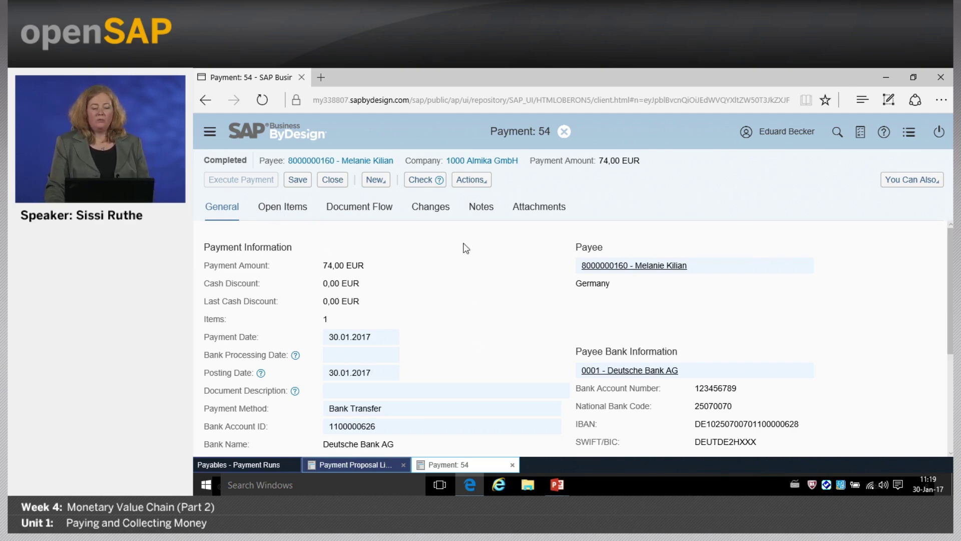
pyautogui.scroll(-4, 439, 305)
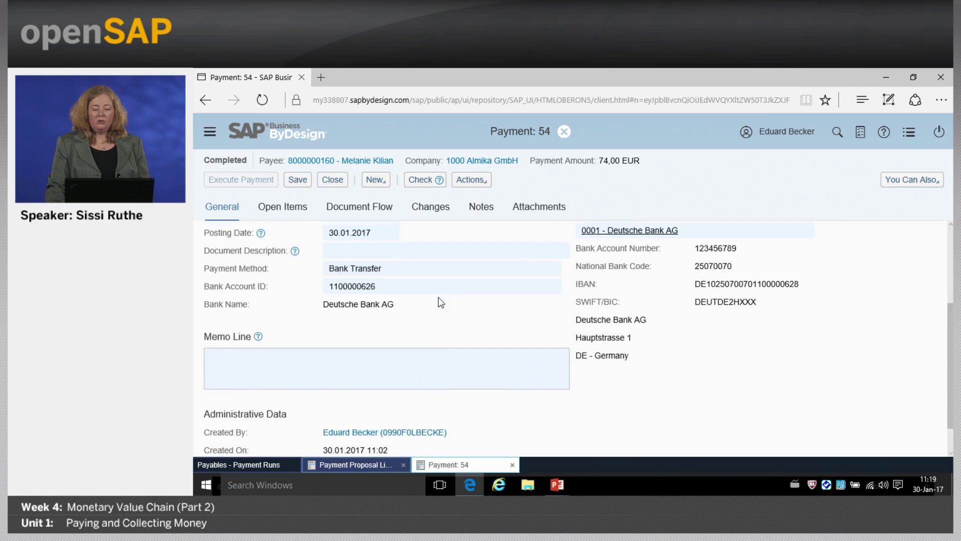
pyautogui.scroll(4, 432, 302)
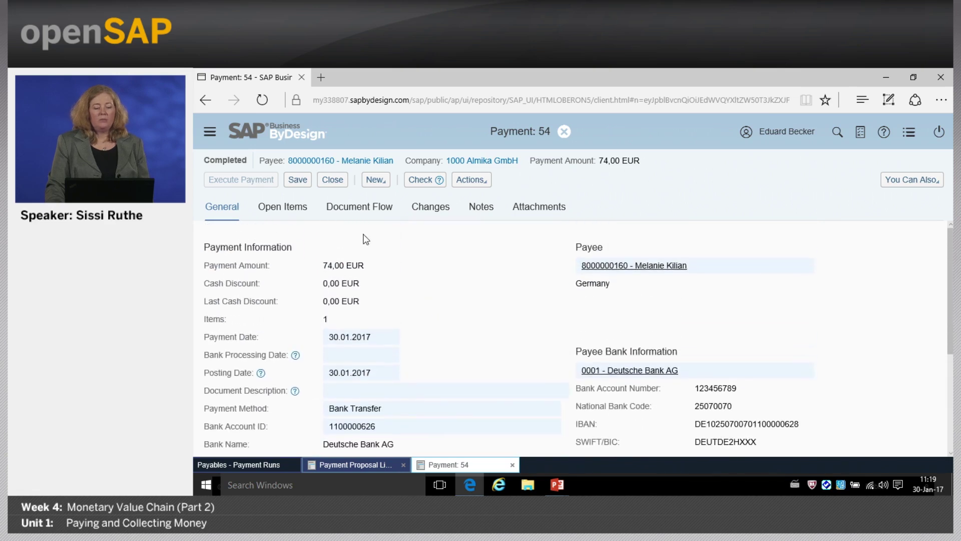
# - Examine the document flow of payment 54 and switch it to the Extended View
pyautogui.click(344, 213)
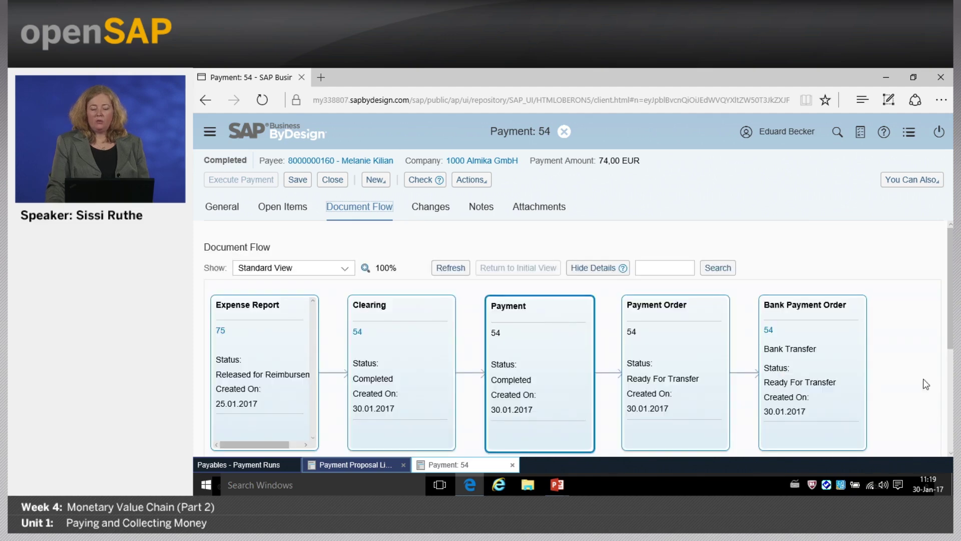
pyautogui.scroll(-2, 869, 384)
pyautogui.scroll(2, 869, 381)
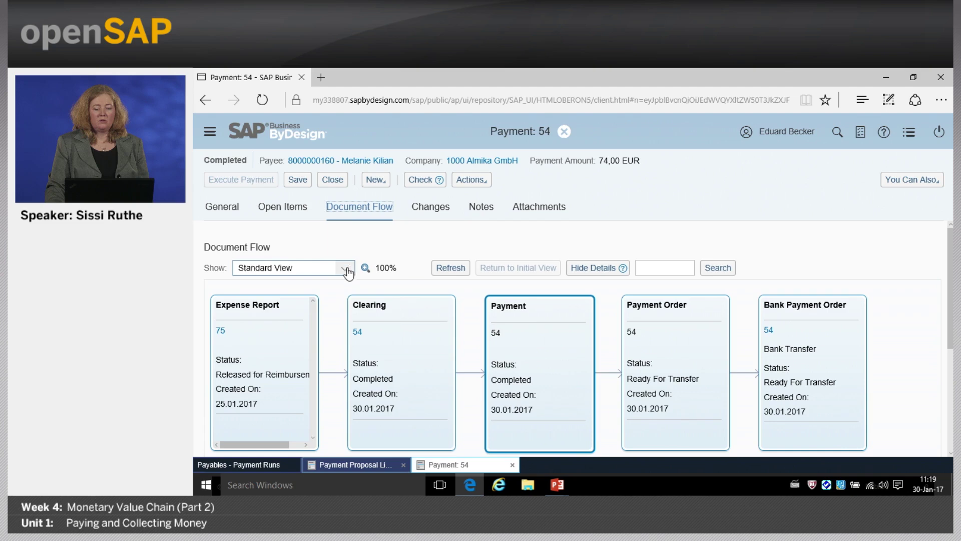
pyautogui.click(343, 269)
pyautogui.click(320, 305)
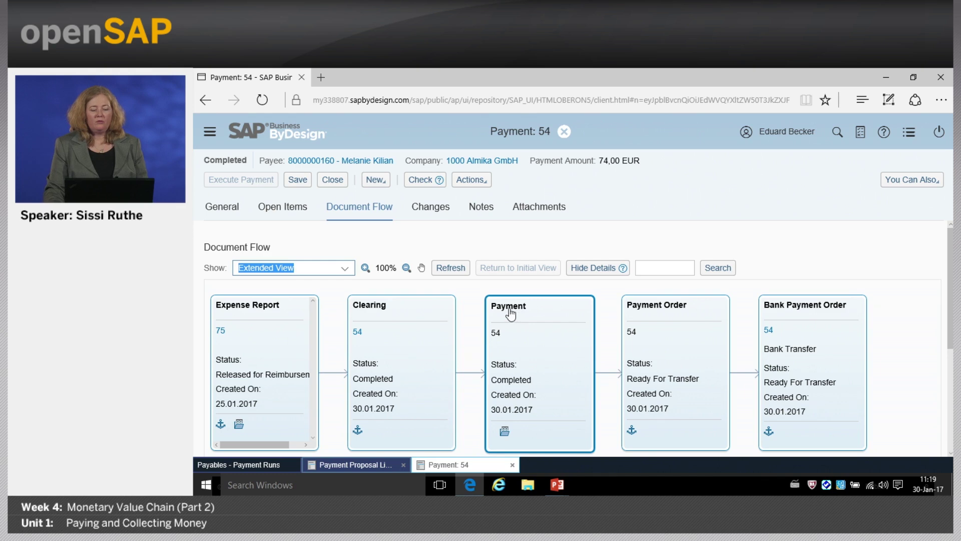
# - Open the journal entry of payment 54, examine its line items including 232000 - Other Liabilities - Employees, and close it
pyautogui.click(504, 431)
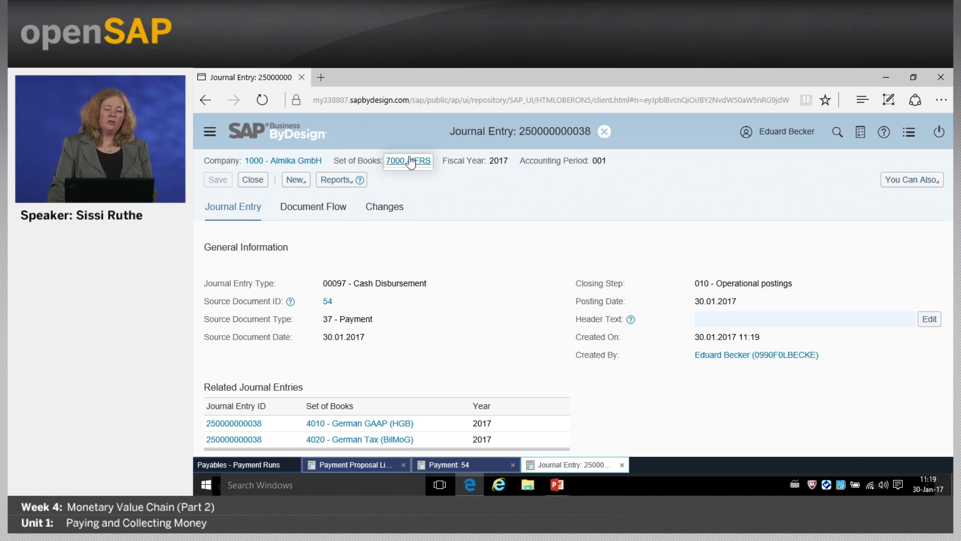
pyautogui.scroll(-5, 457, 328)
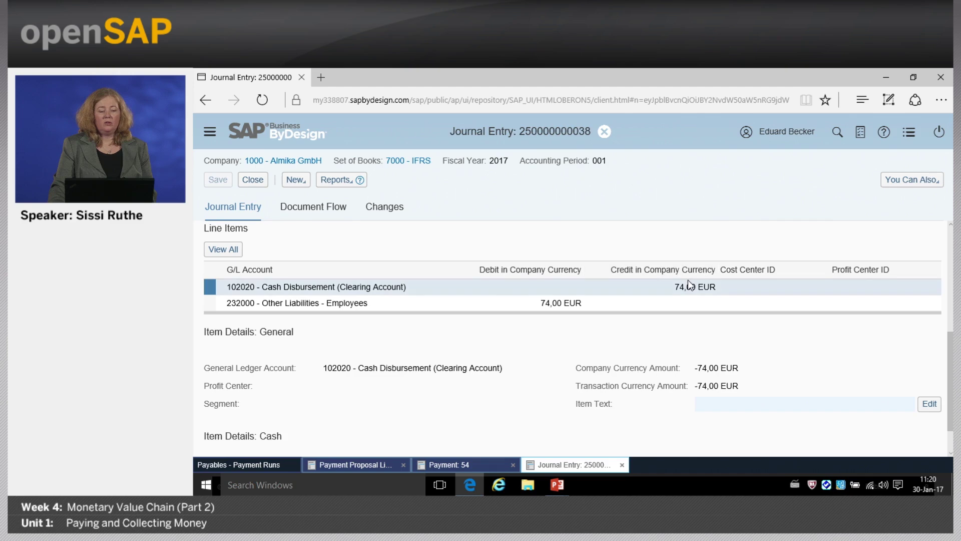
pyautogui.click(370, 306)
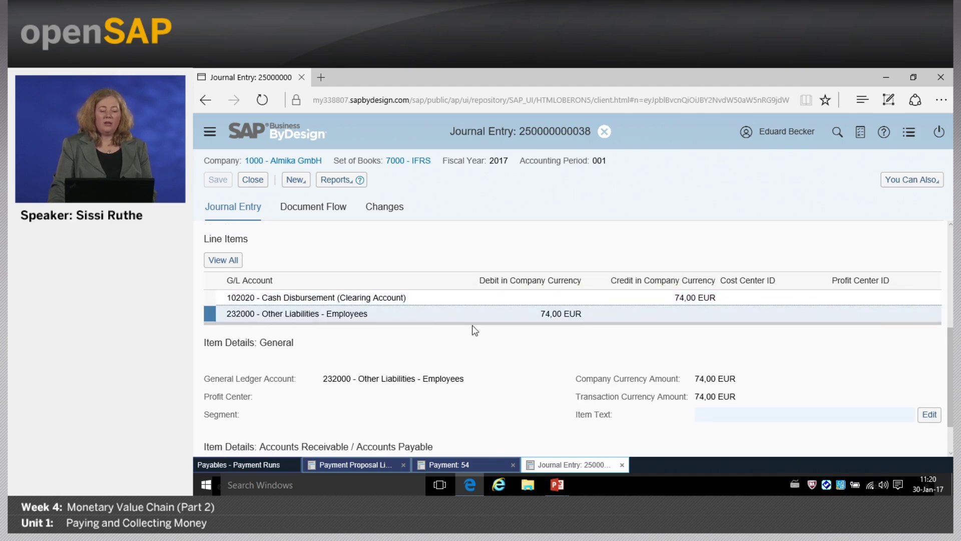
pyautogui.click(253, 179)
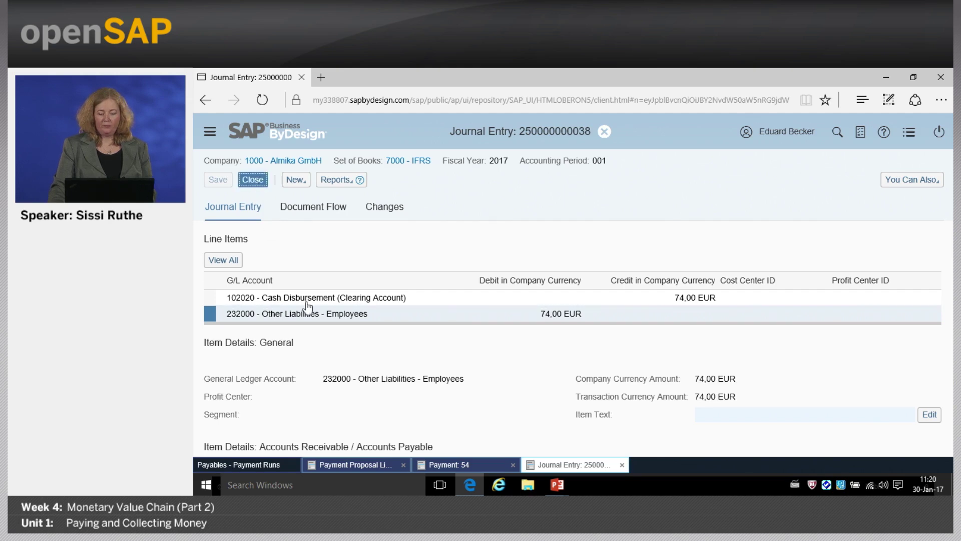
# - Close payment 54 without saving and close the payment proposal list of the weekly payment run
pyautogui.click(332, 179)
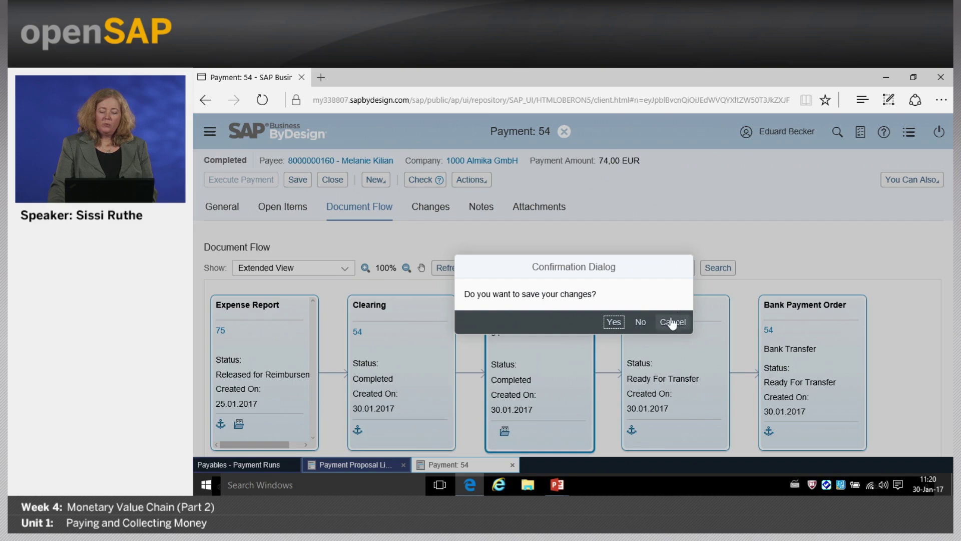
pyautogui.click(640, 322)
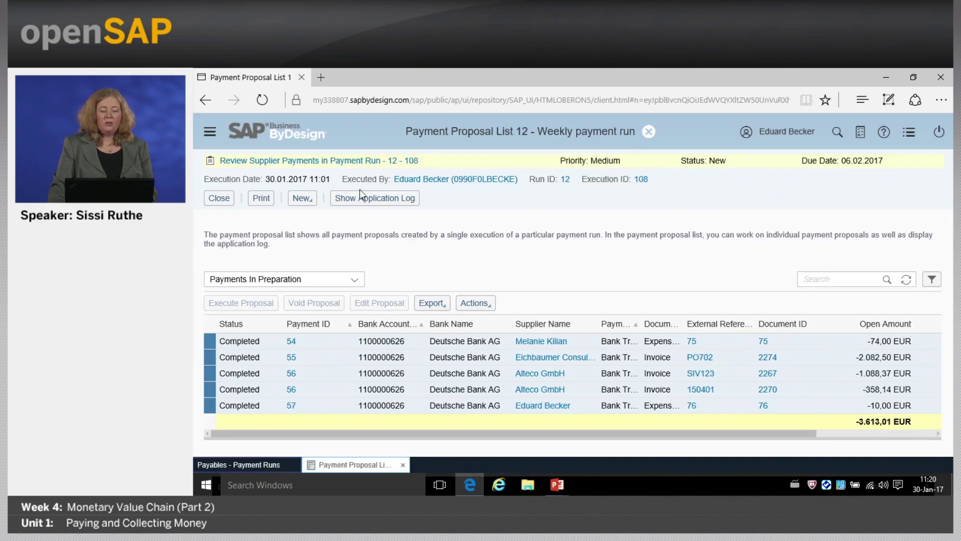
pyautogui.click(226, 202)
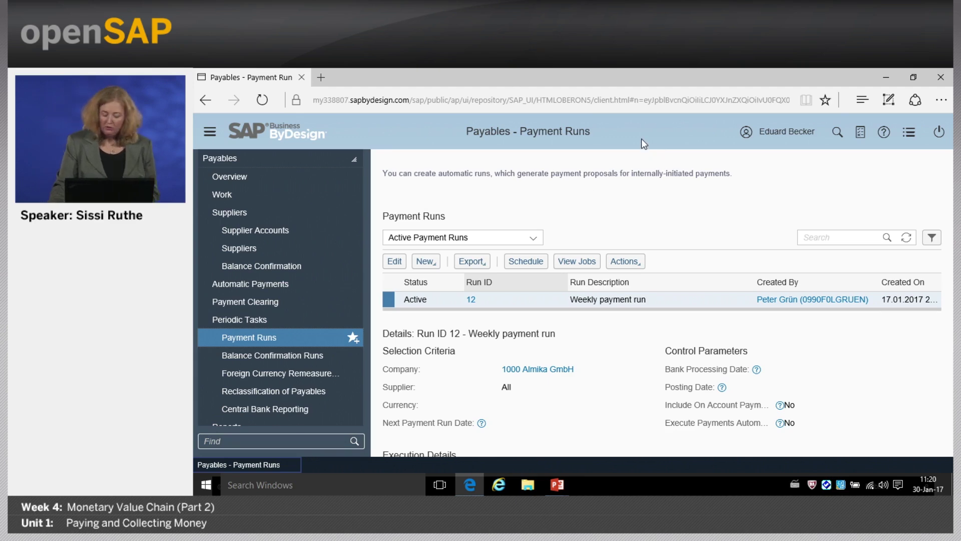
# - Leave the Payables work center and open the Payment Monitor in Payment Management
pyautogui.click(220, 159)
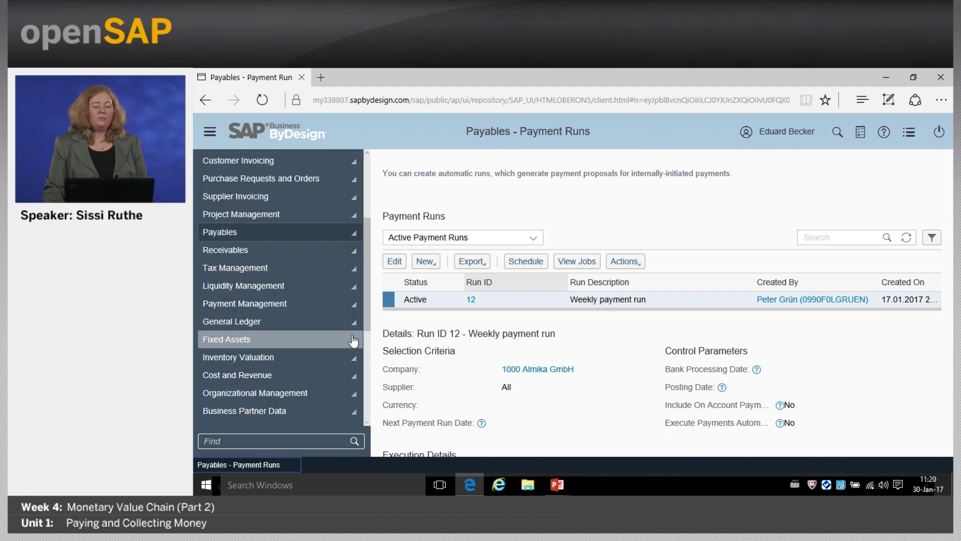
pyautogui.click(266, 303)
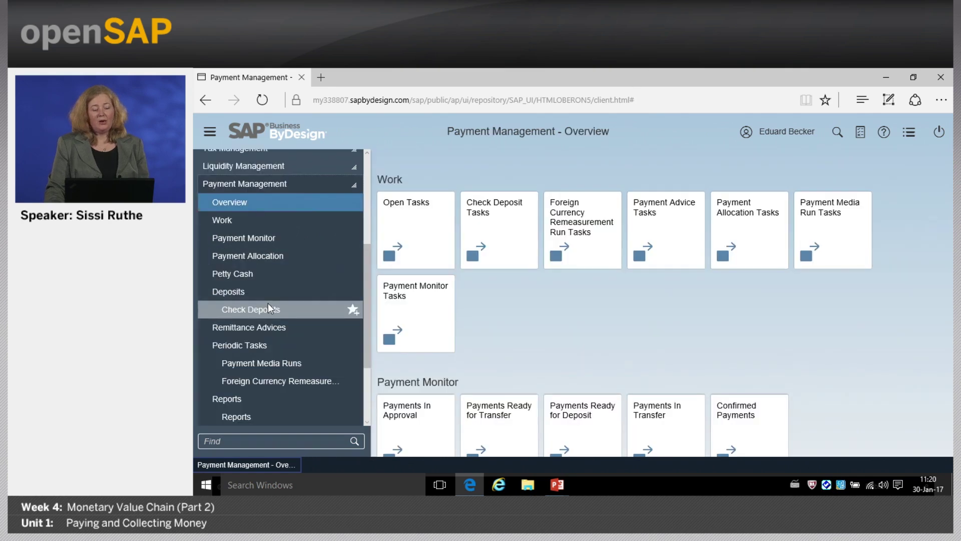
pyautogui.click(272, 240)
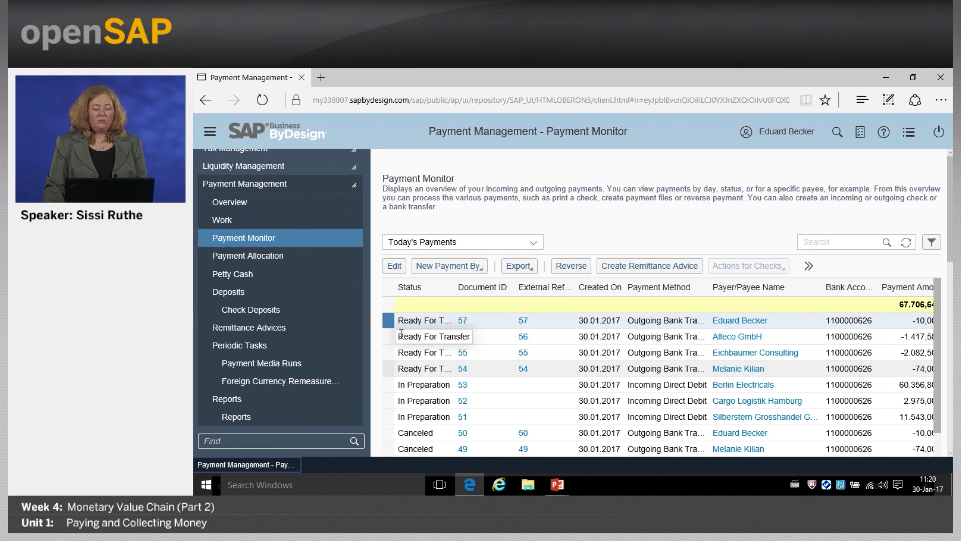
# - Select outgoing bank transfers 54 to 57 in today's payments and create a payment file for them
pyautogui.hotkey('shift', 'Down')
pyautogui.hotkey('shift', 'Down')
pyautogui.hotkey('shift', 'Down')
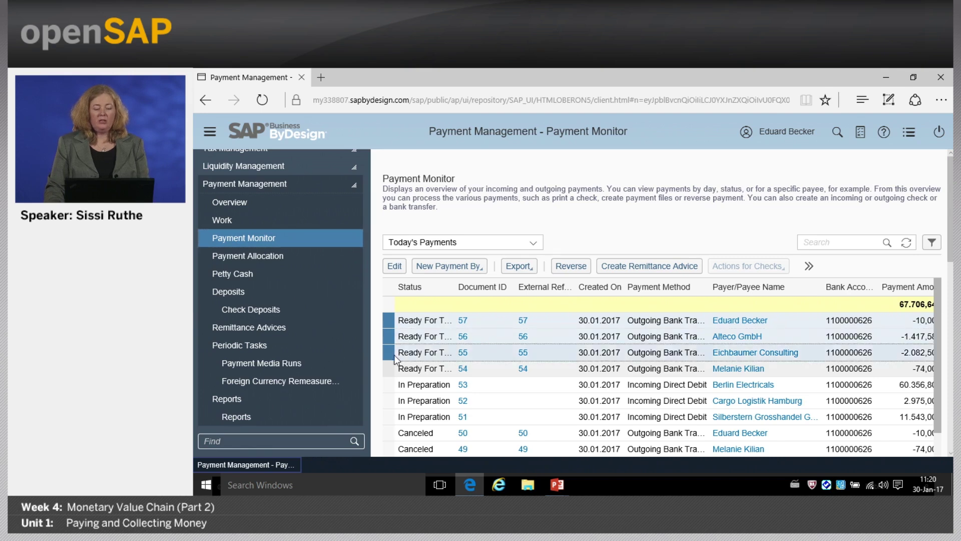
pyautogui.click(809, 266)
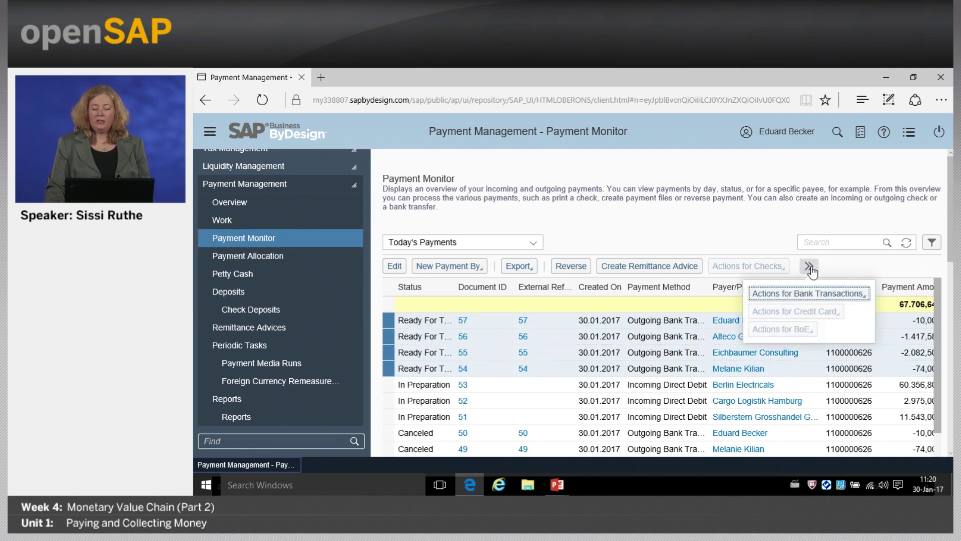
pyautogui.click(826, 295)
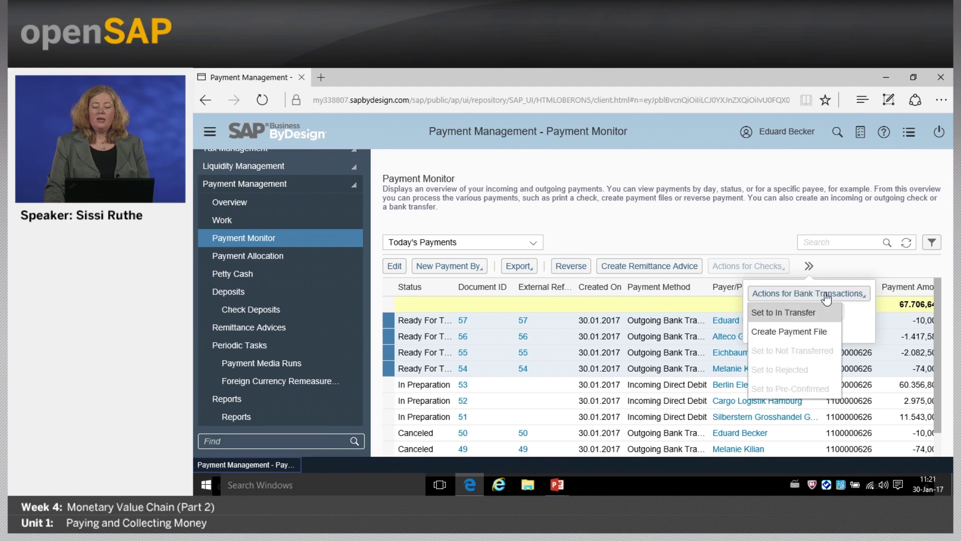
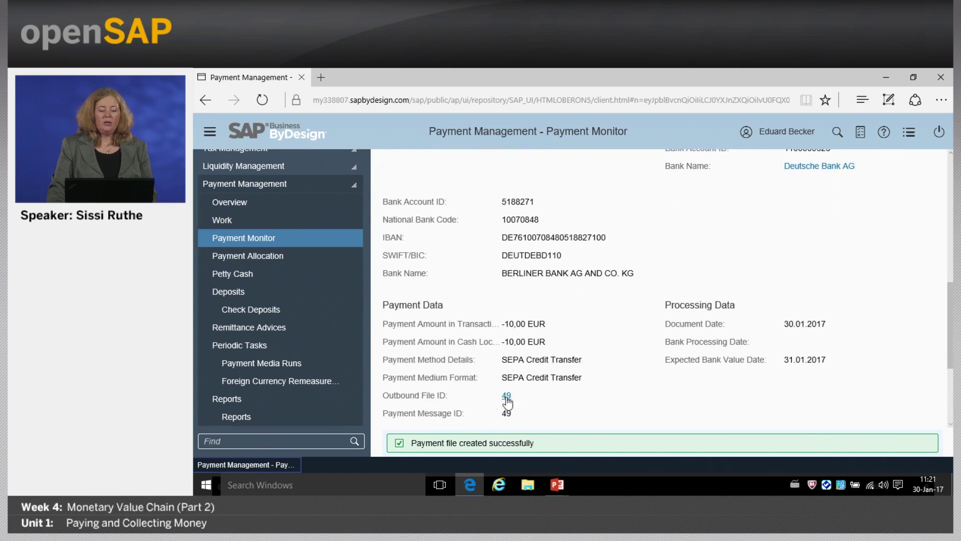
# - Open the full details of outbound file 49, view its attached XML payment file in Notepad, and close the file and the blank browser window
pyautogui.click(507, 395)
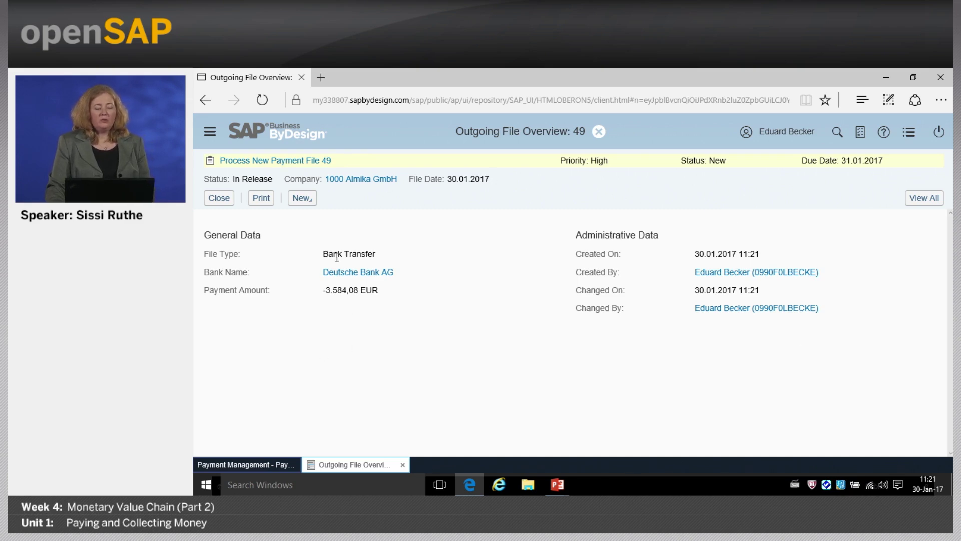
pyautogui.click(924, 198)
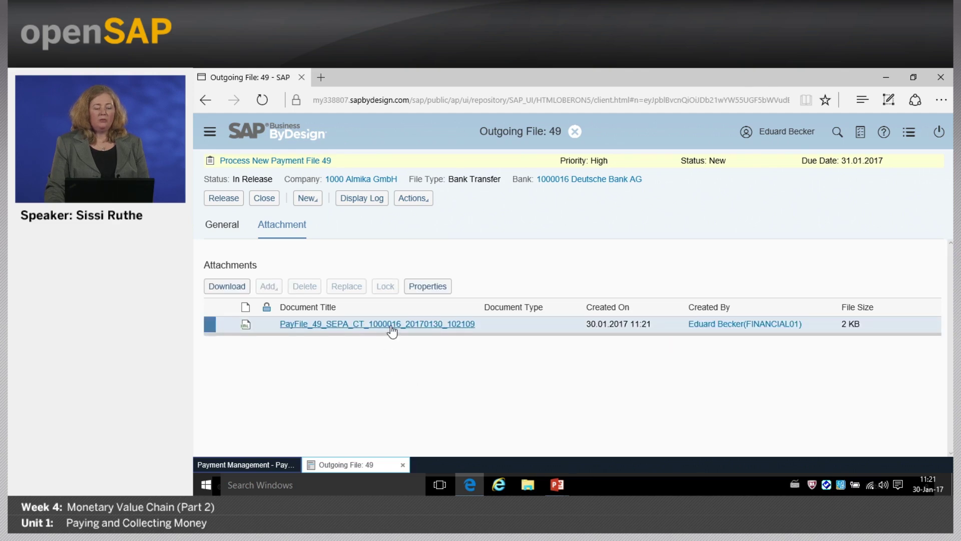
pyautogui.click(391, 326)
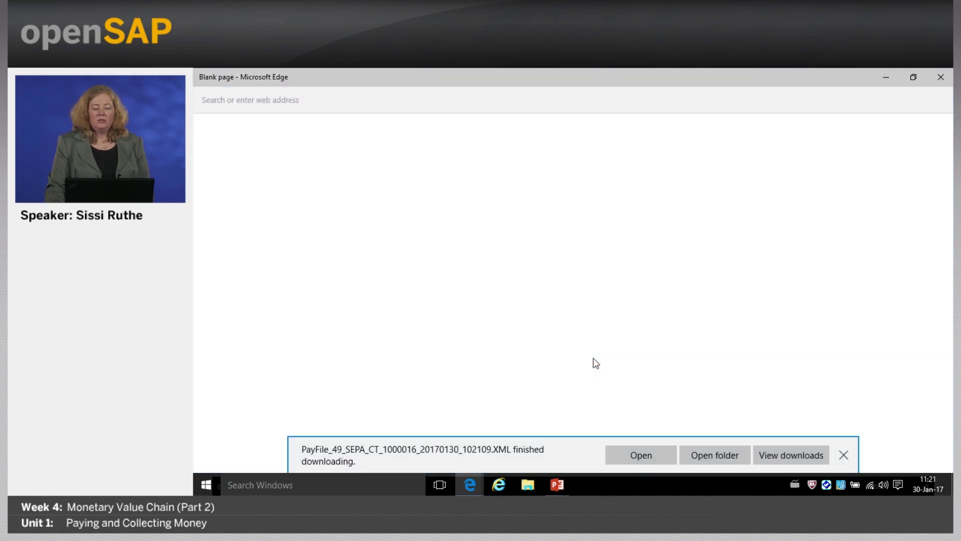
pyautogui.click(641, 457)
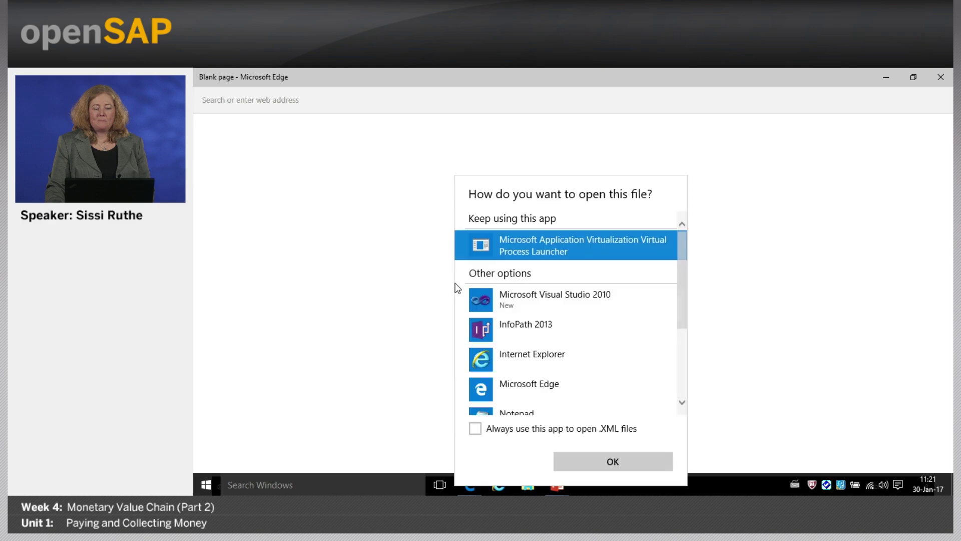
pyautogui.scroll(-2, 548, 355)
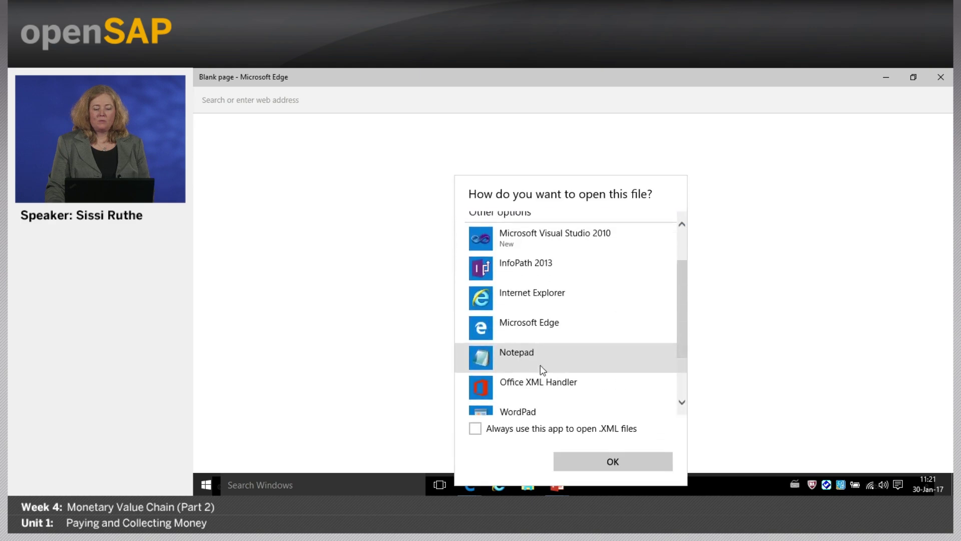
pyautogui.doubleClick(537, 353)
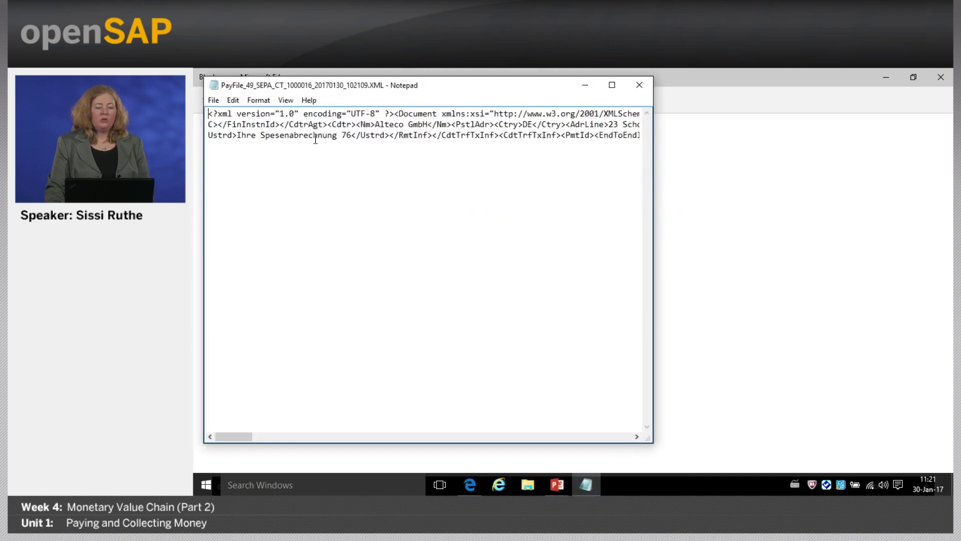
pyautogui.click(641, 85)
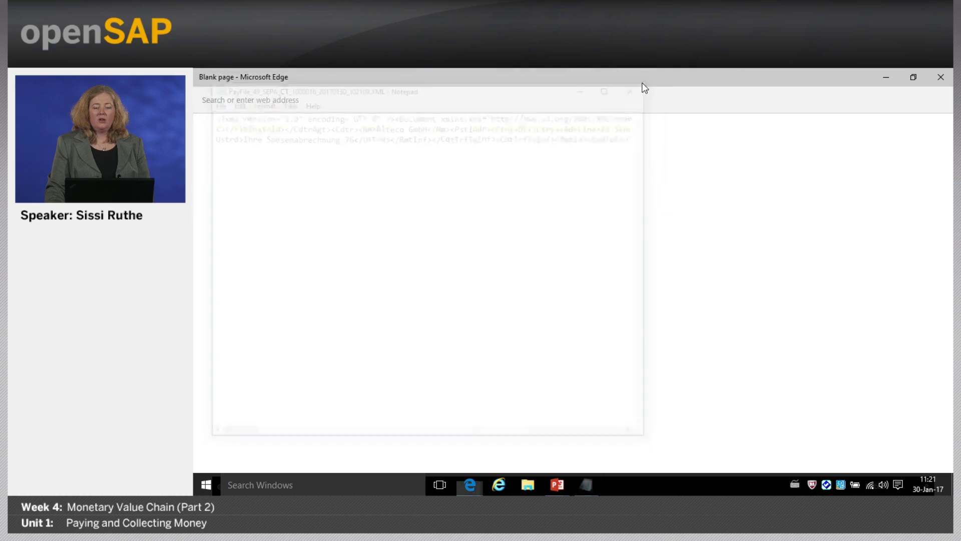
pyautogui.click(950, 78)
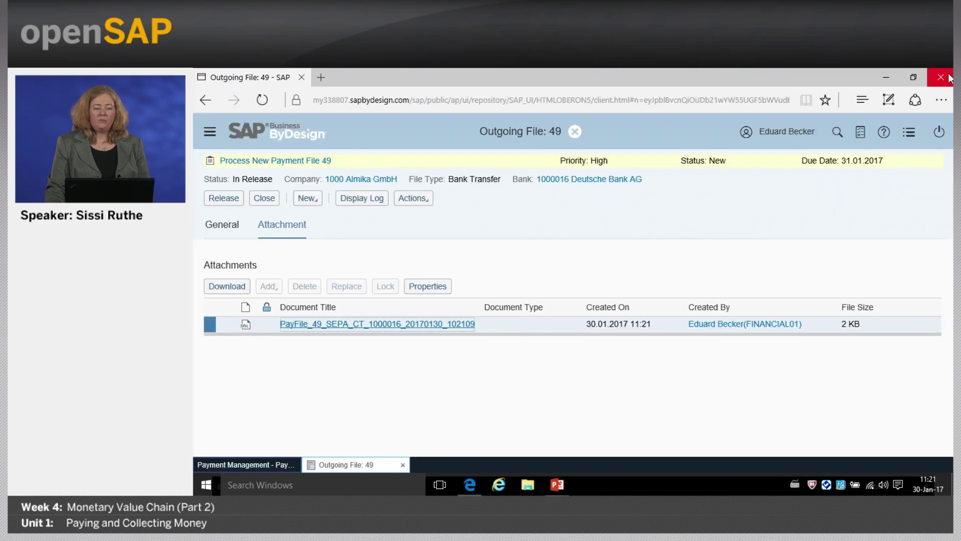
# - Close outgoing file 49 without releasing it and open the Payment Media Runs in Payment Management
pyautogui.click(235, 291)
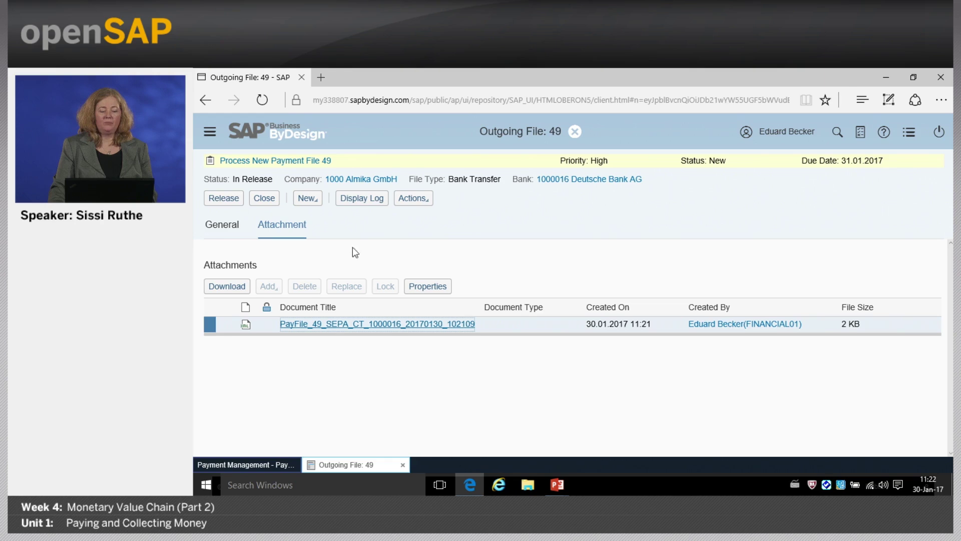
pyautogui.click(272, 203)
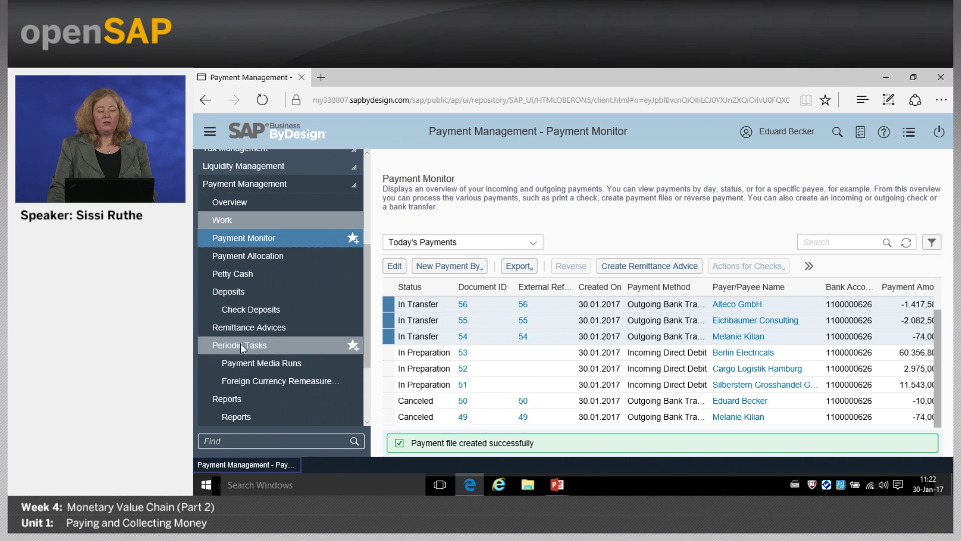
pyautogui.click(245, 362)
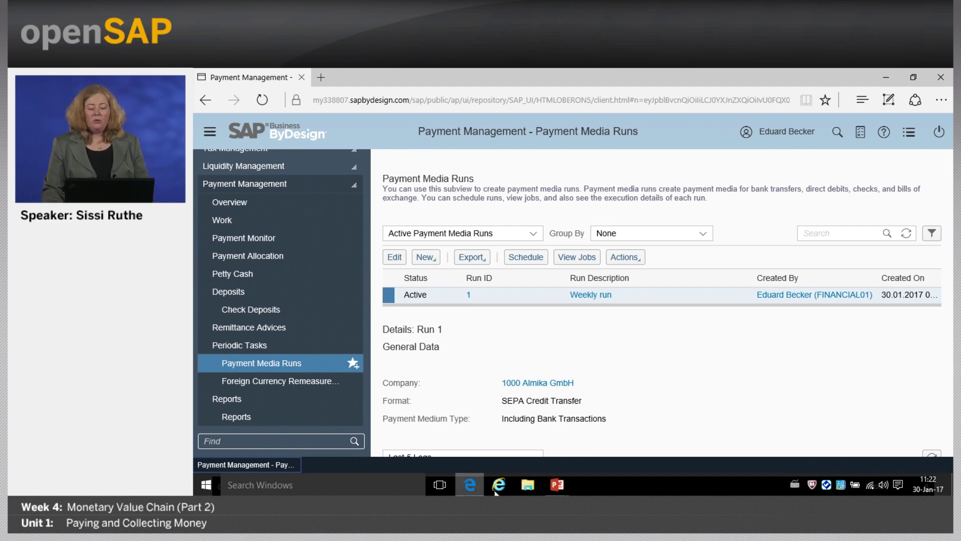
# - Switch to the running PowerPoint slide show and advance to the Summary slide of Paying and Collecting Money
pyautogui.moveTo(558, 493)
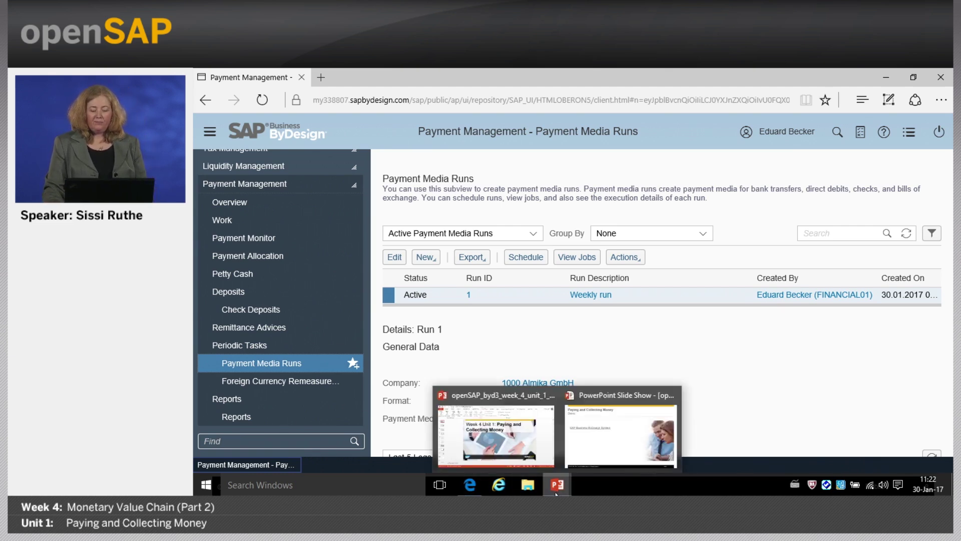
pyautogui.click(603, 445)
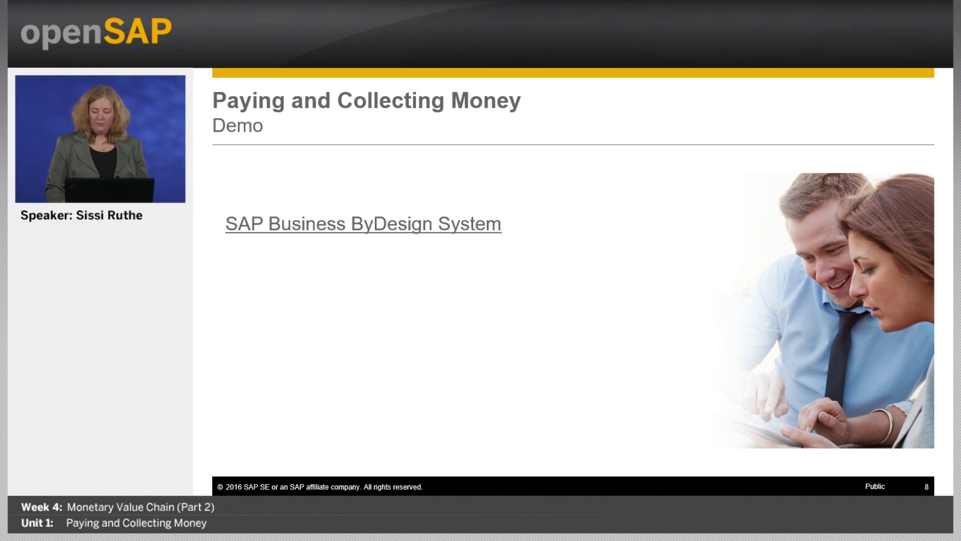
pyautogui.press('Right')
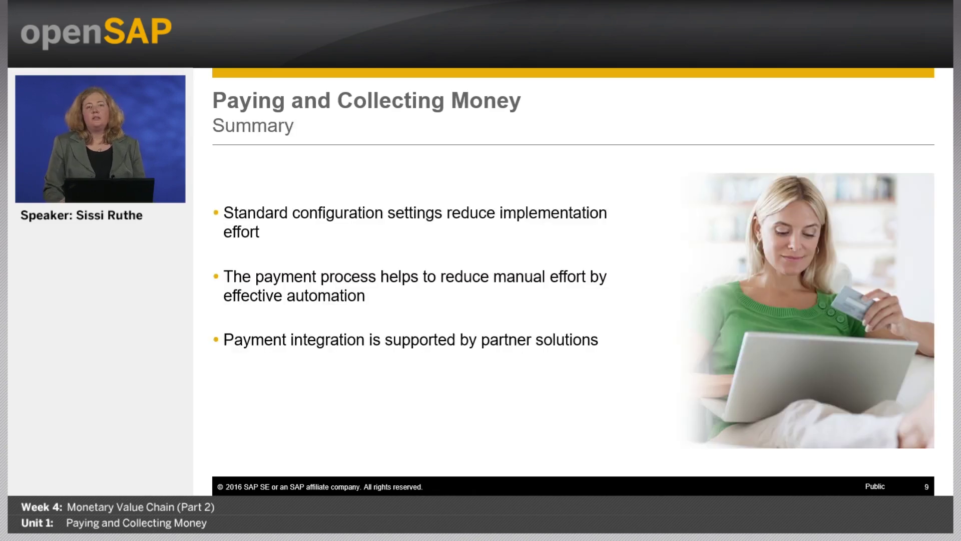
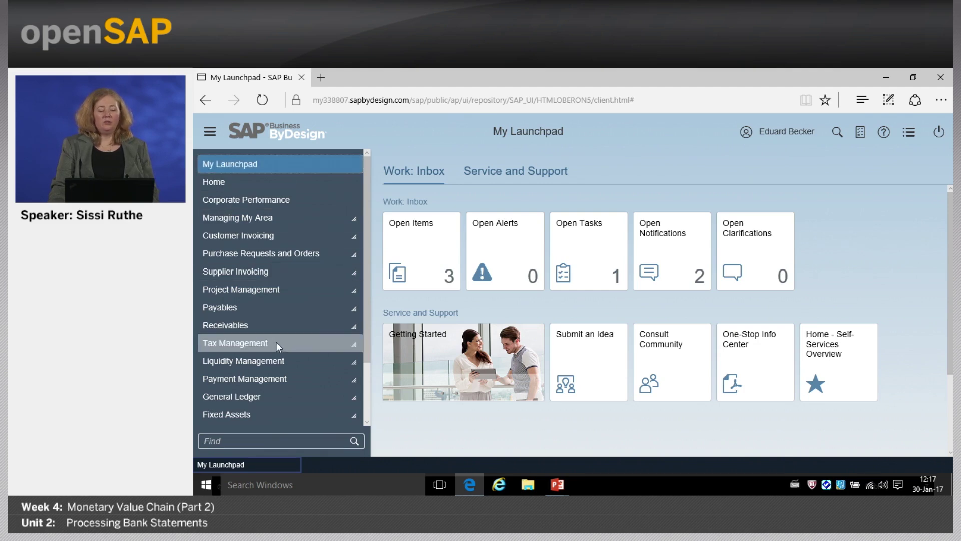
# - Open My Banks in Liquidity Management and display the overview of Deutsche Bank AG
pyautogui.click(272, 361)
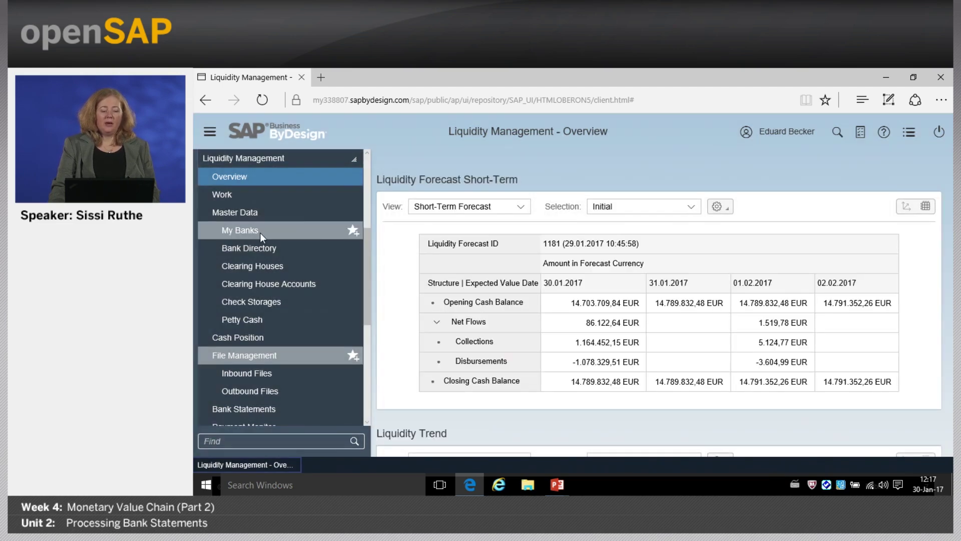
pyautogui.click(259, 232)
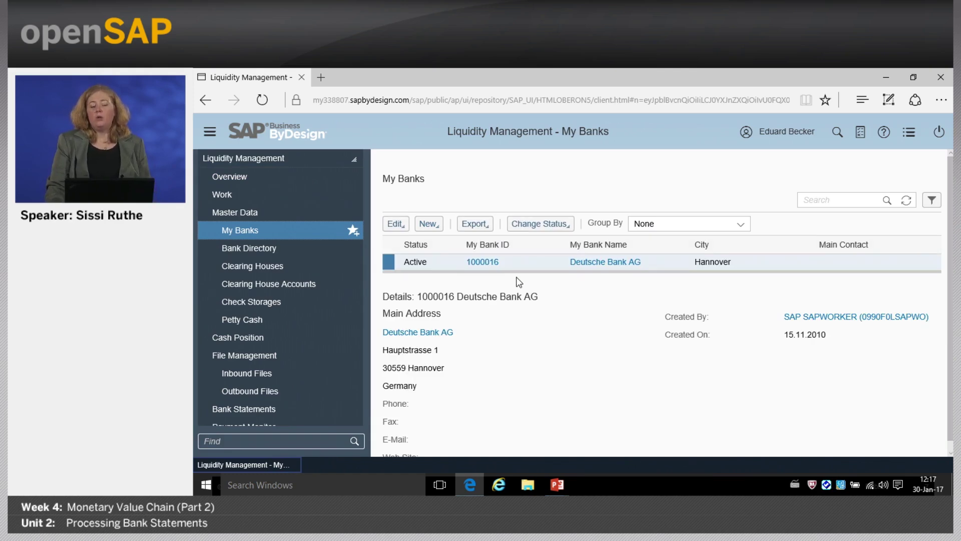
pyautogui.click(481, 263)
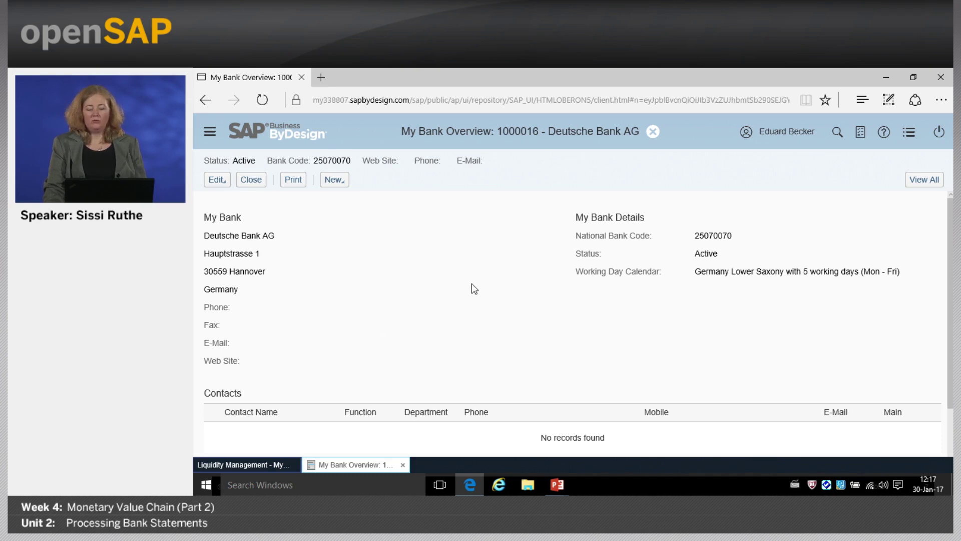
# - Display the full master data of Deutsche Bank AG and review its general data and permitted payment formats
pyautogui.click(925, 179)
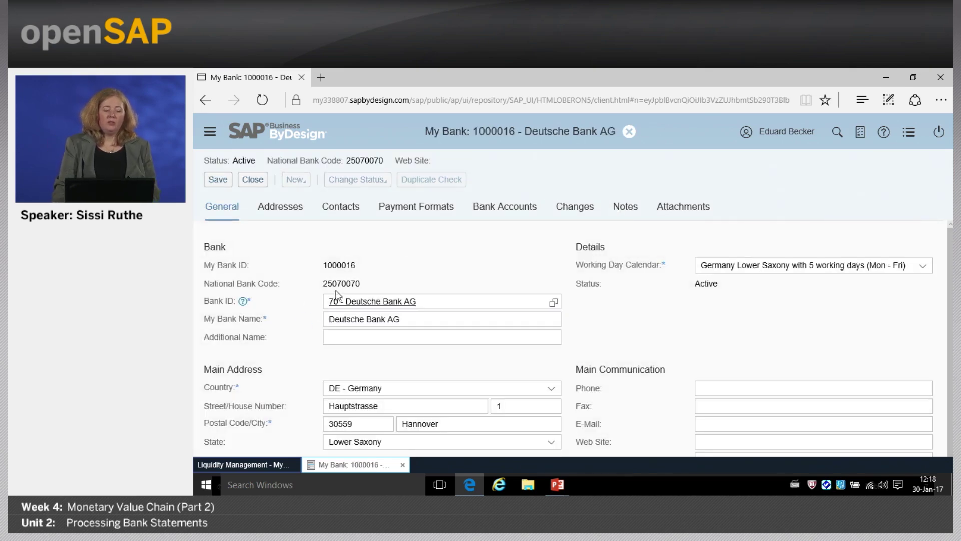
pyautogui.press('Tab')
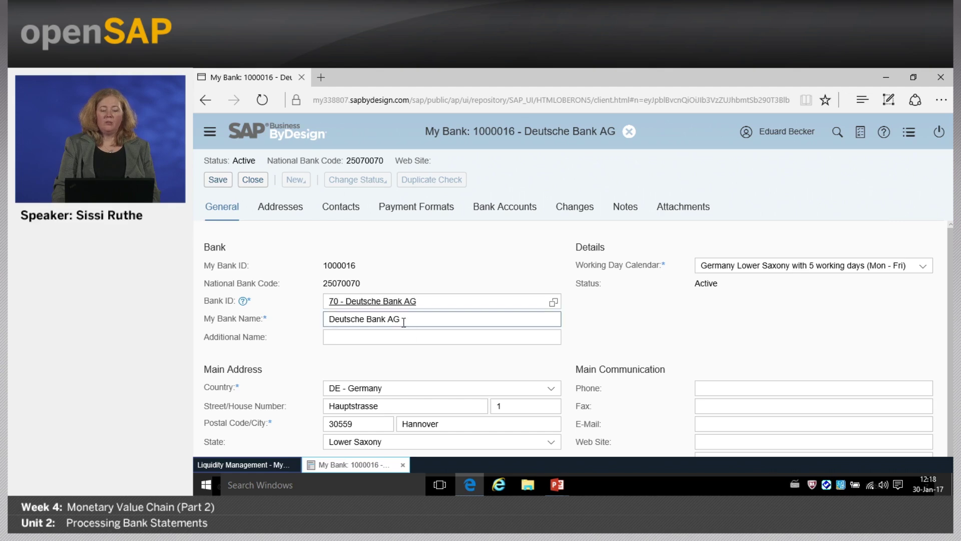
pyautogui.press('Tab')
pyautogui.click(535, 352)
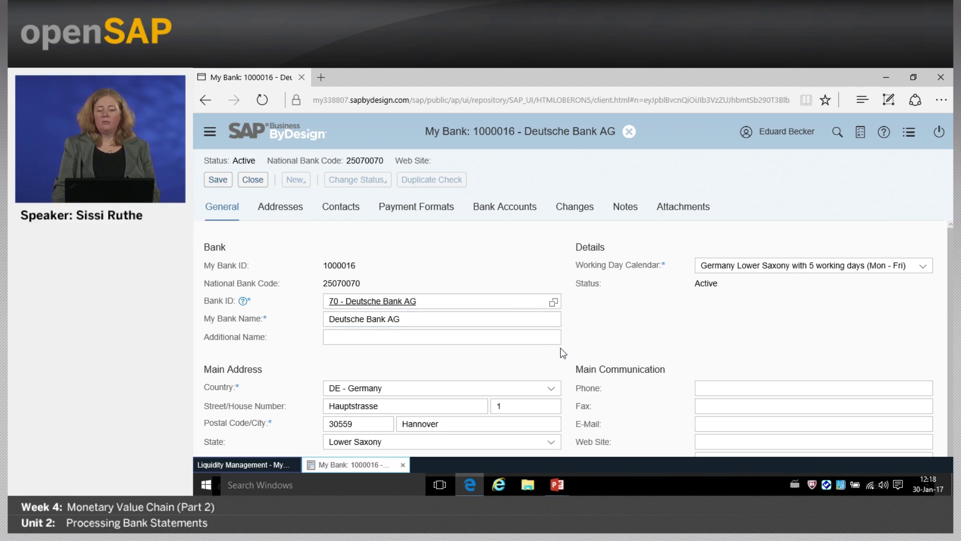
pyautogui.click(415, 209)
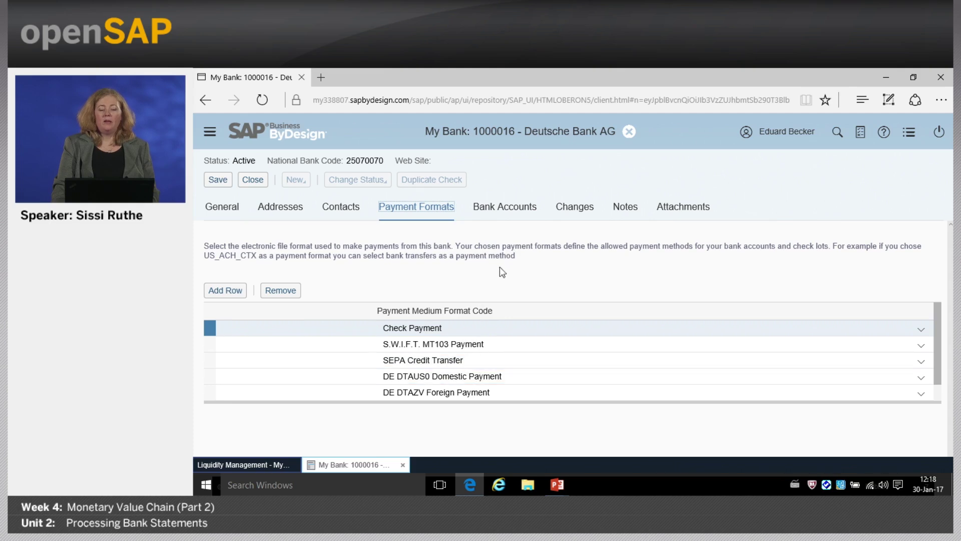
# - Examine the account data of the bank accounts DEUBA-Almika and DEUBA-Innovat, including the explanation of the minimum amount
pyautogui.click(505, 207)
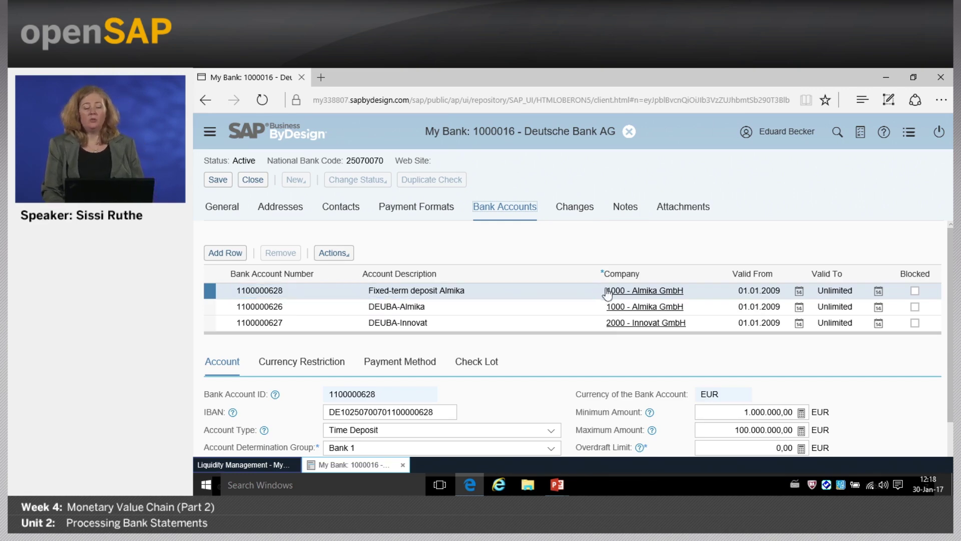
pyautogui.click(303, 307)
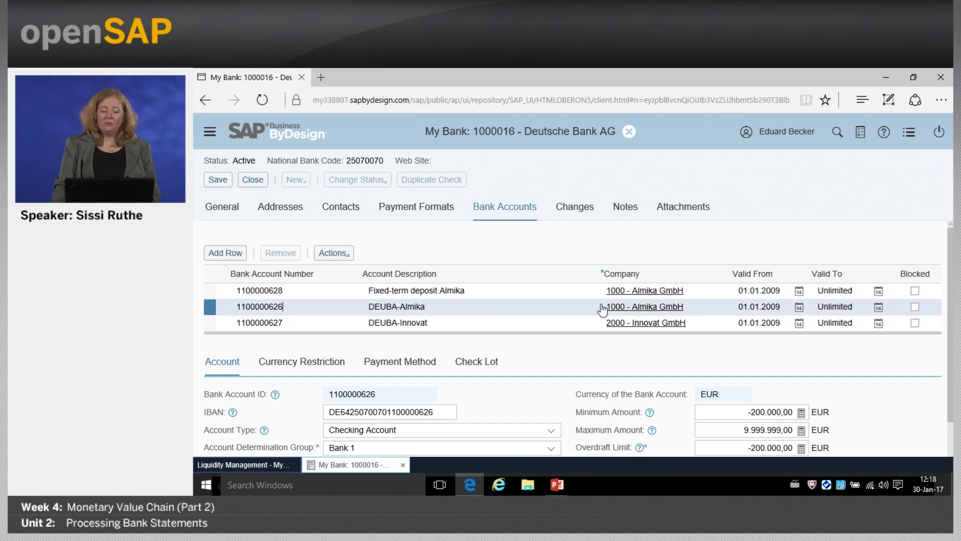
pyautogui.click(326, 322)
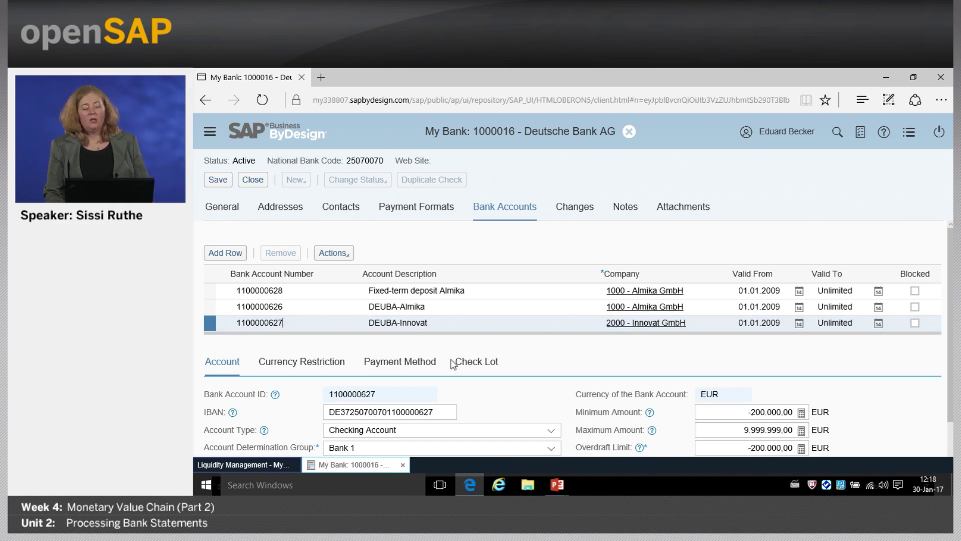
pyautogui.scroll(-2, 450, 358)
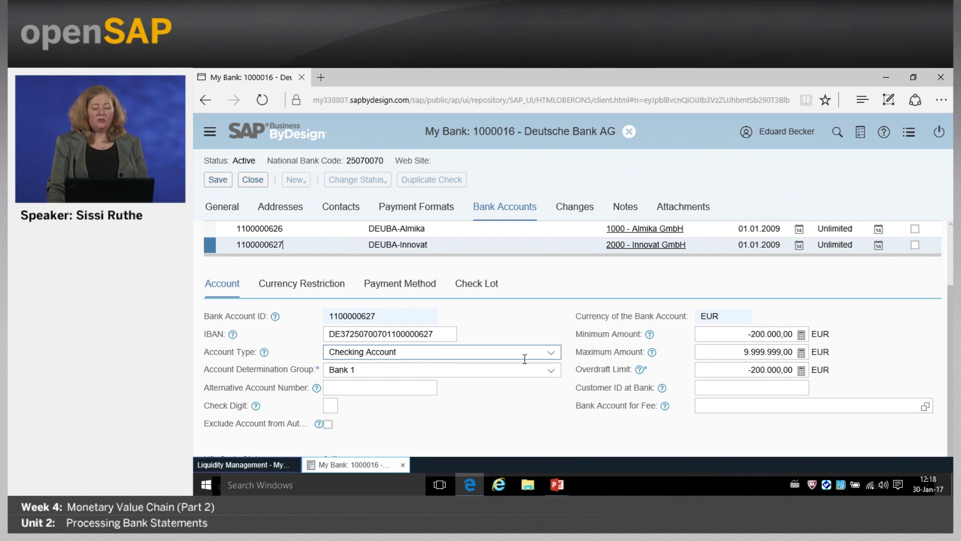
pyautogui.moveTo(600, 333)
pyautogui.scroll(1, 600, 330)
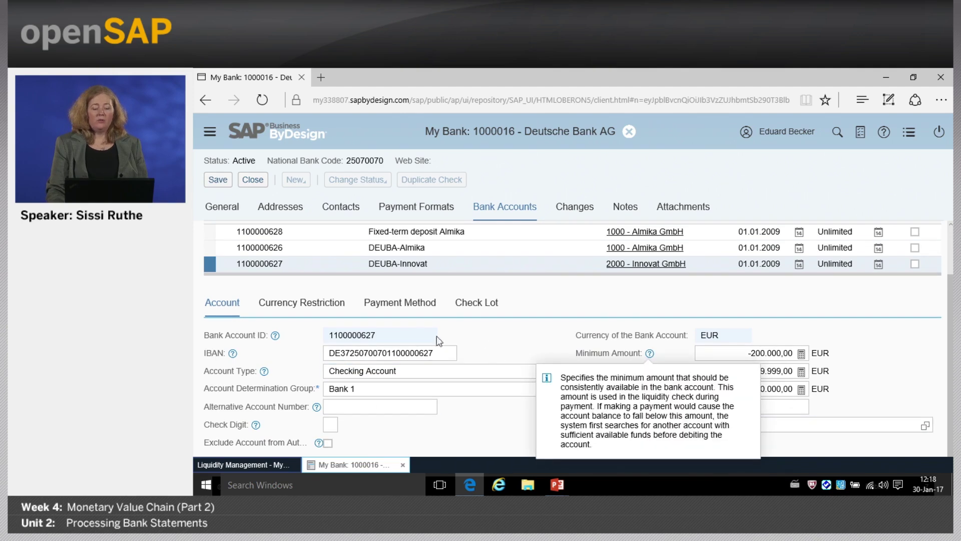
# - Check the account determination group of the DEUBA-Innovat, DEUBA-Almika and fixed-term deposit accounts, and close the bank record
pyautogui.click(386, 389)
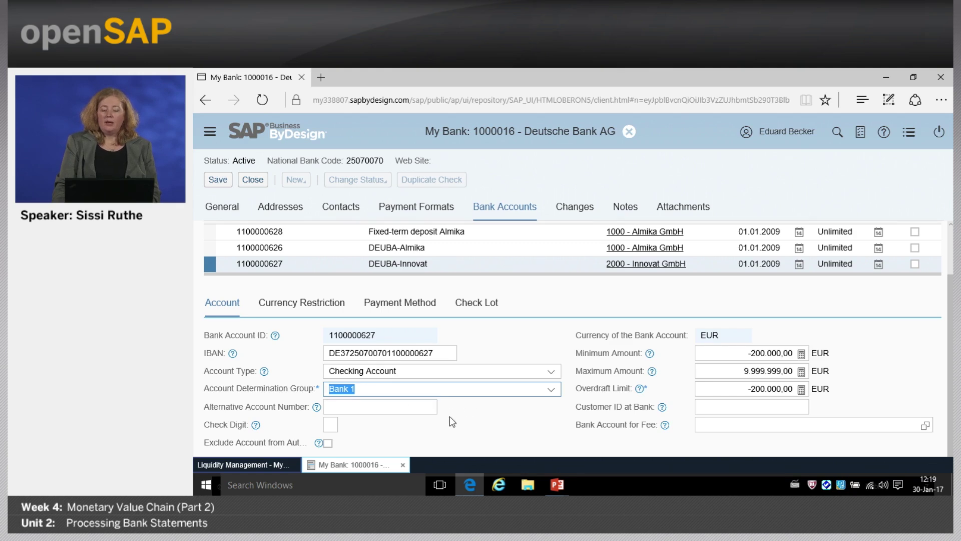
pyautogui.scroll(1, 450, 415)
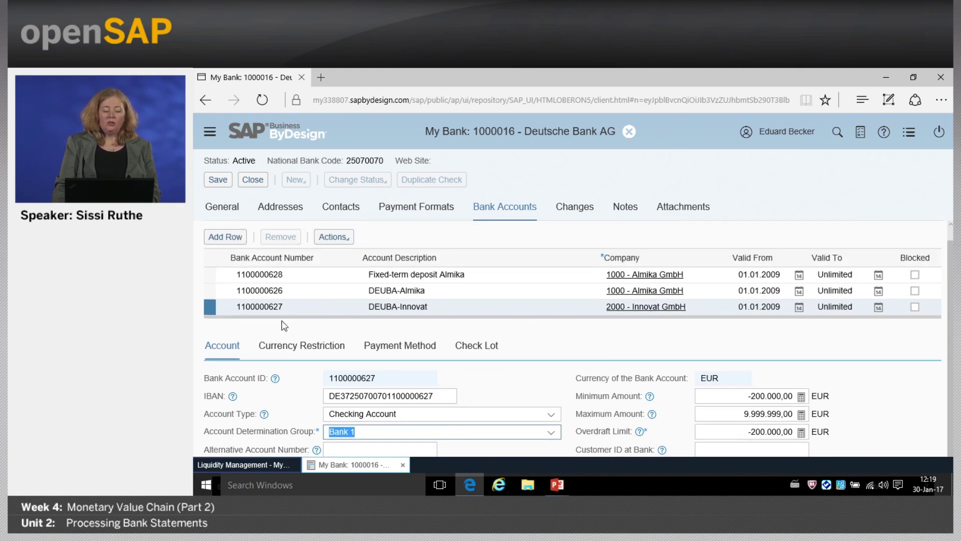
pyautogui.click(308, 289)
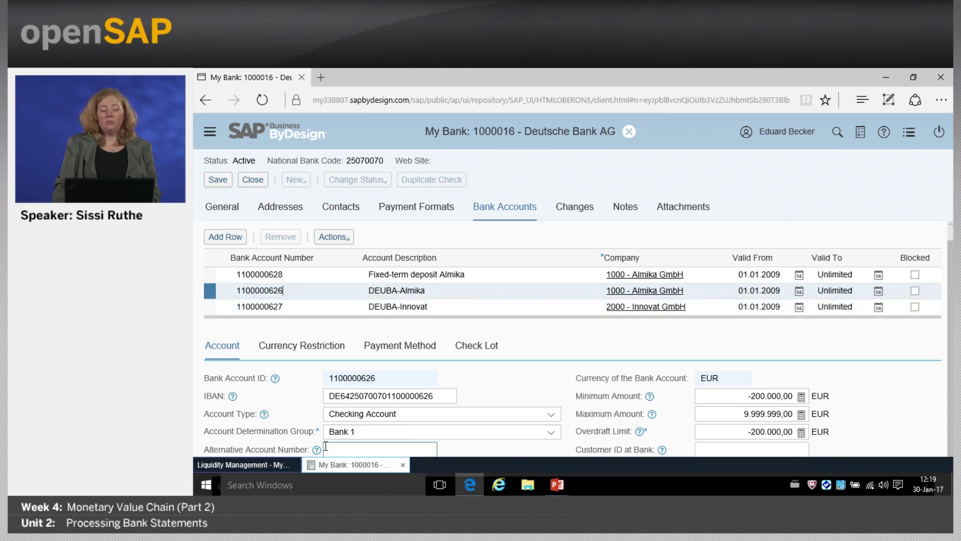
pyautogui.click(316, 275)
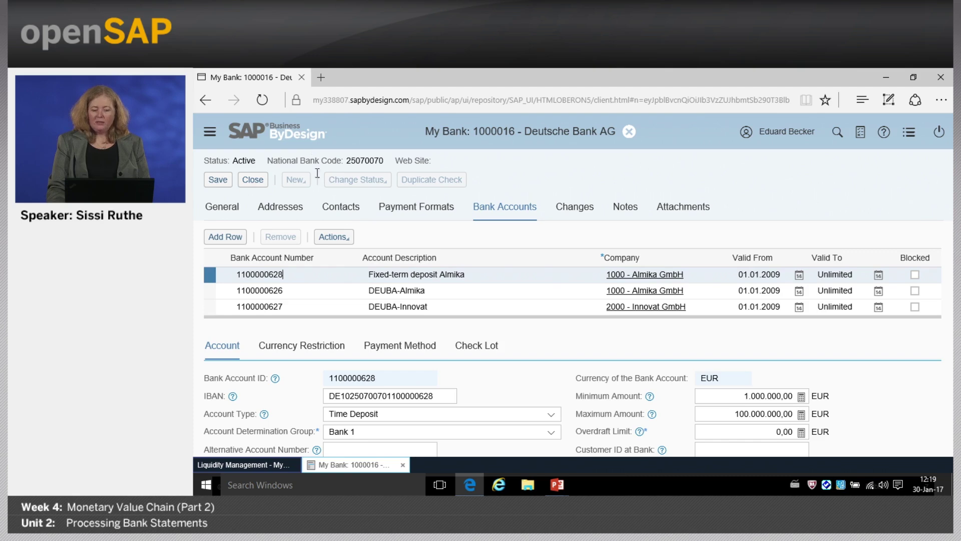
pyautogui.click(253, 180)
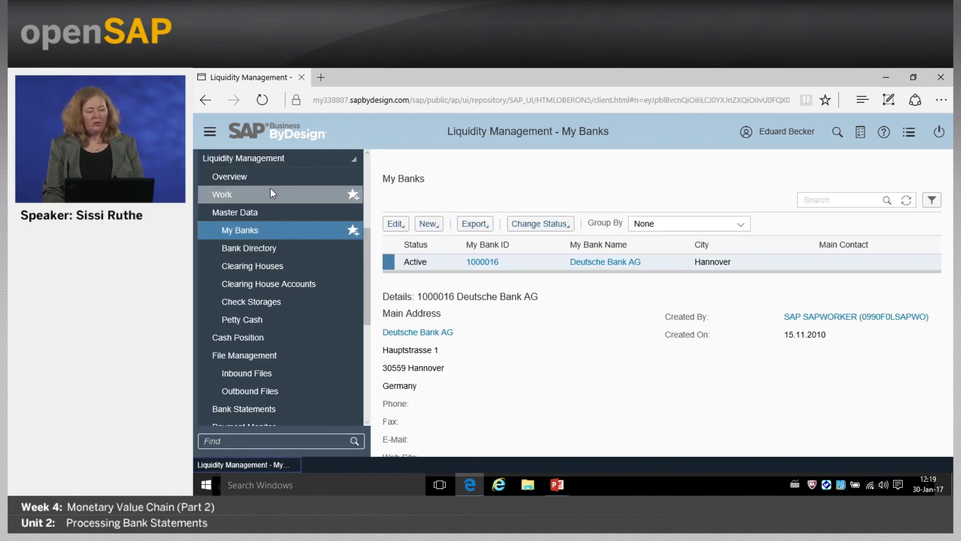
# - Open the Bank Statements list in Liquidity Management
pyautogui.click(261, 160)
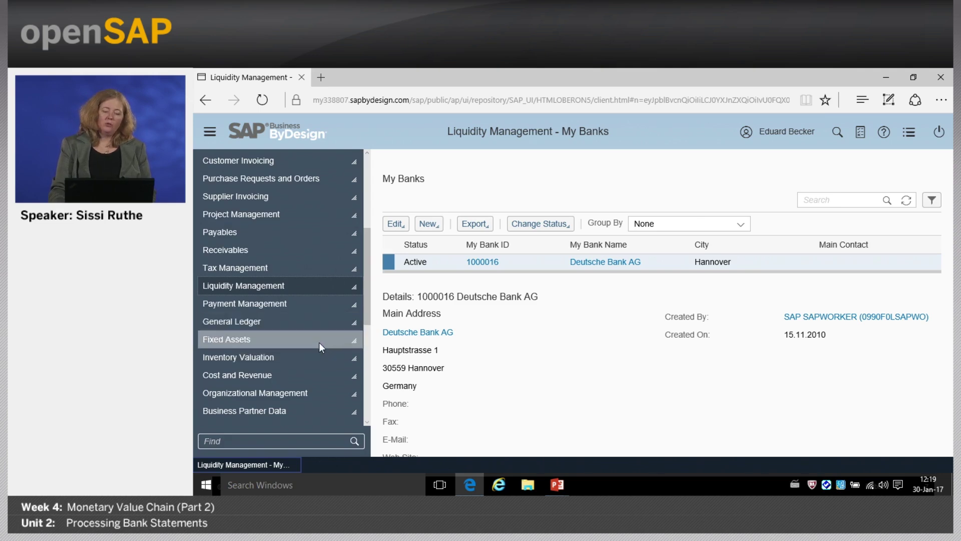
pyautogui.click(276, 289)
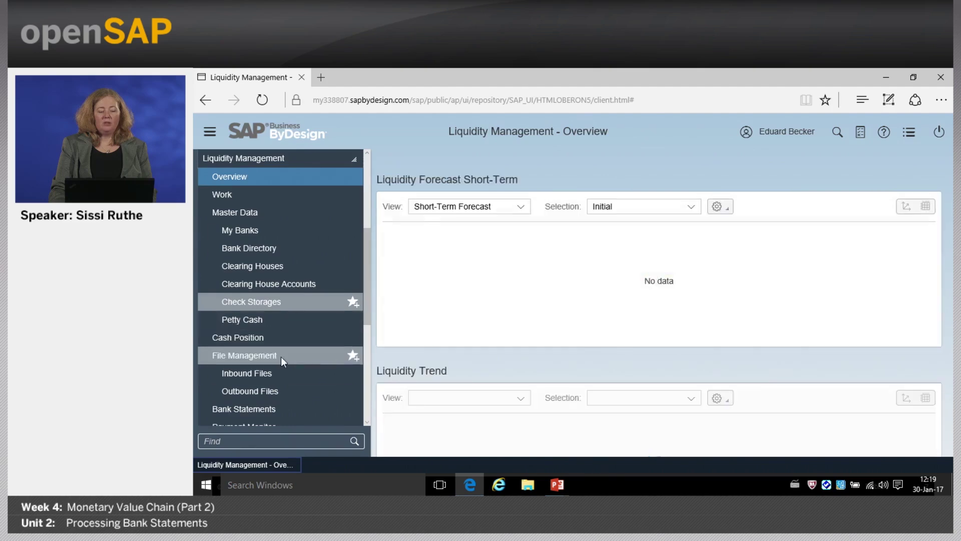
pyautogui.scroll(-2, 273, 353)
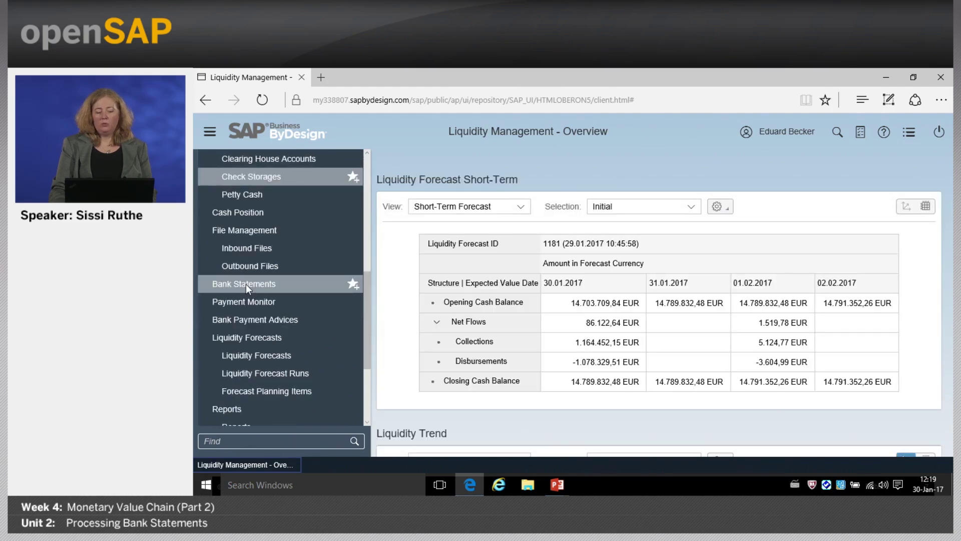
pyautogui.click(245, 284)
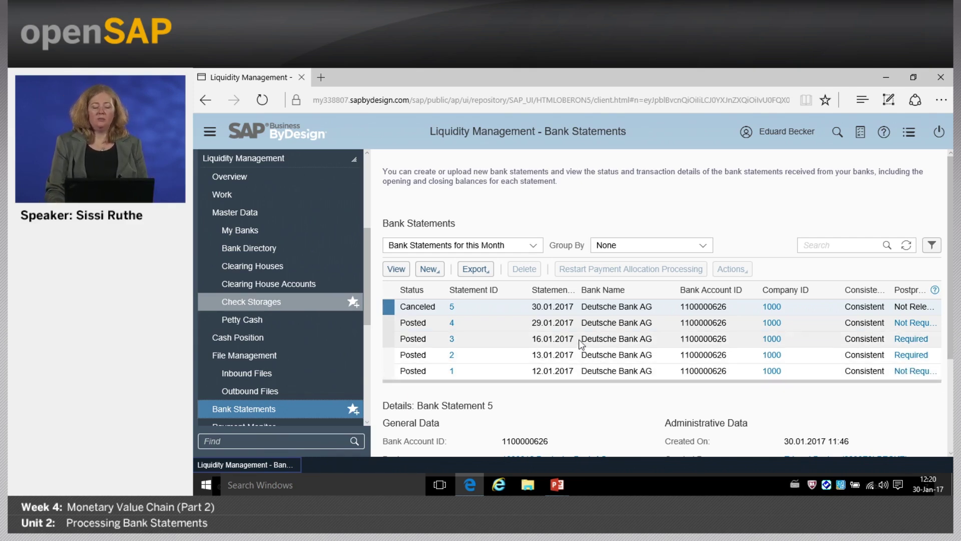
# - Create a new incoming bank statement file and attach openSAP ByD3Bank statement 30012017.txt from the Desktop
pyautogui.click(439, 271)
pyautogui.click(454, 306)
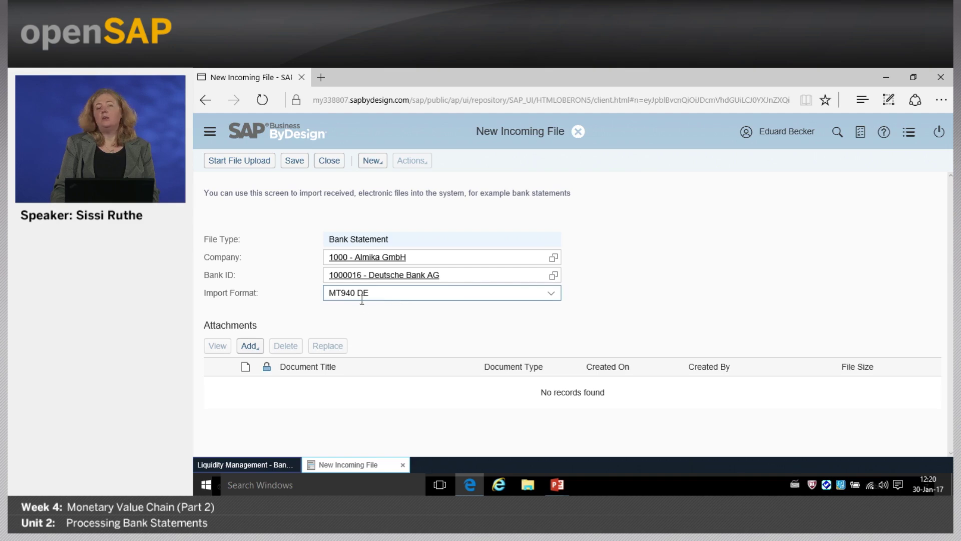
pyautogui.click(258, 347)
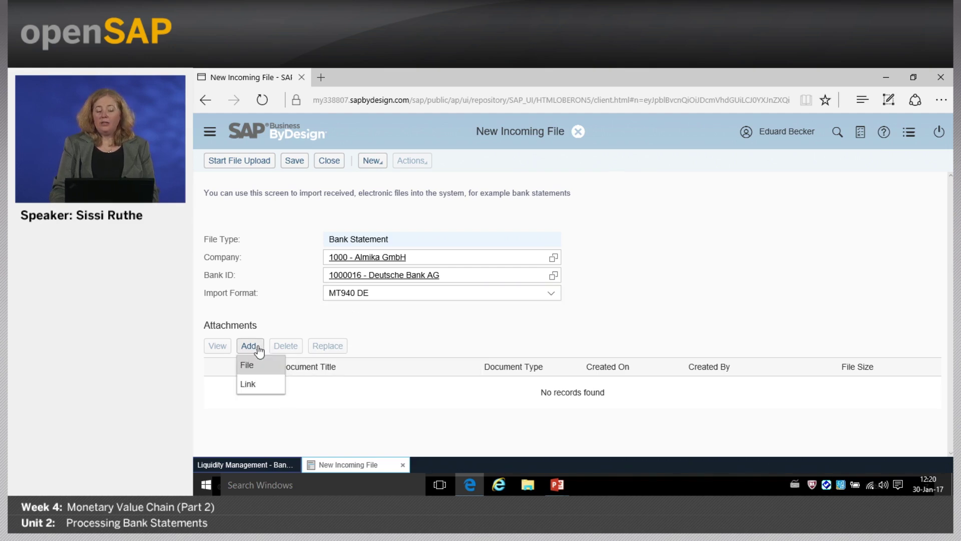
pyautogui.click(259, 366)
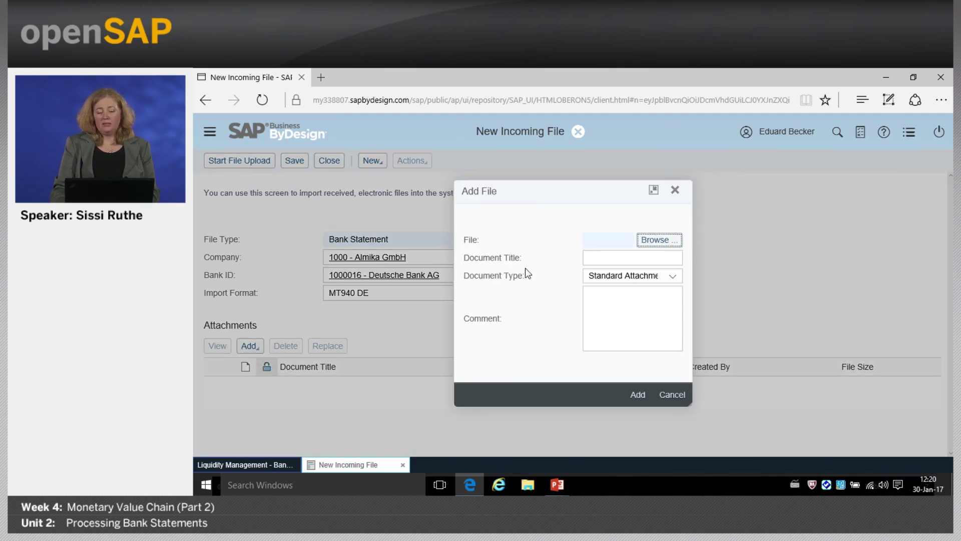
pyautogui.click(667, 242)
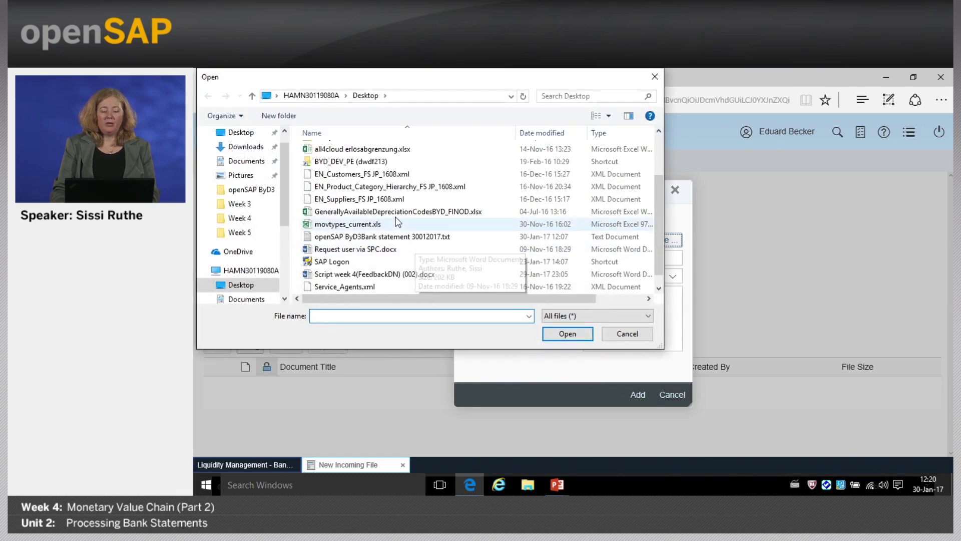
pyautogui.doubleClick(361, 236)
pyautogui.click(641, 396)
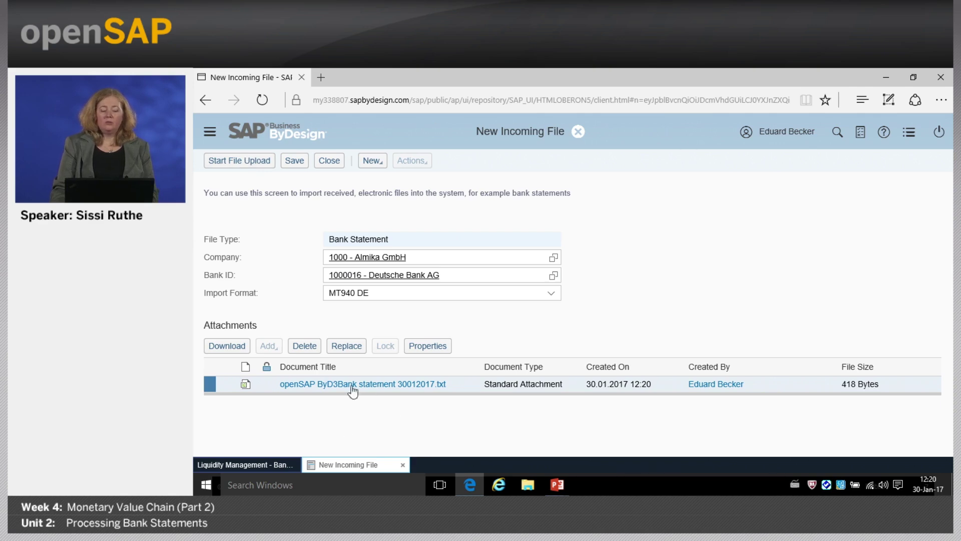
# - Start the upload of the bank statement file, close the incoming file and refresh the bank statements list
pyautogui.click(231, 163)
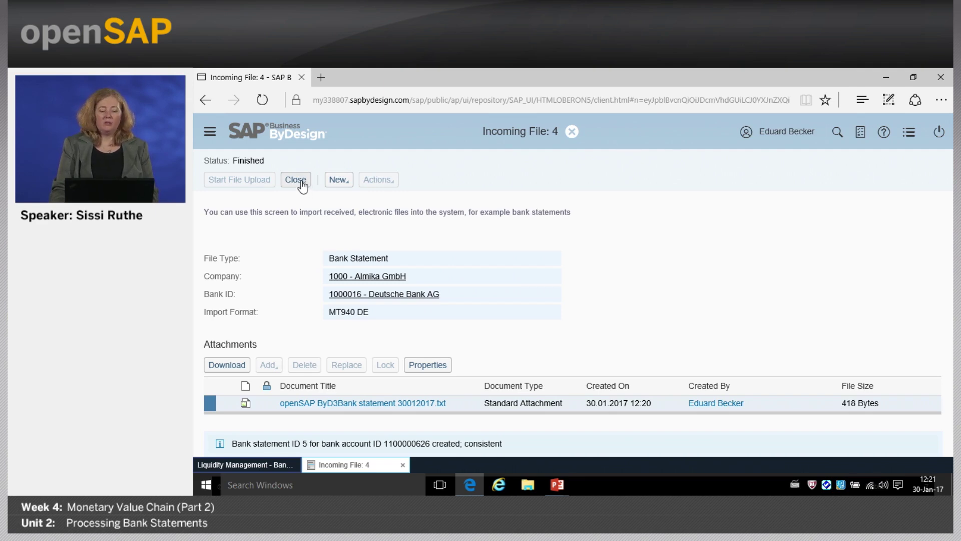
pyautogui.click(302, 183)
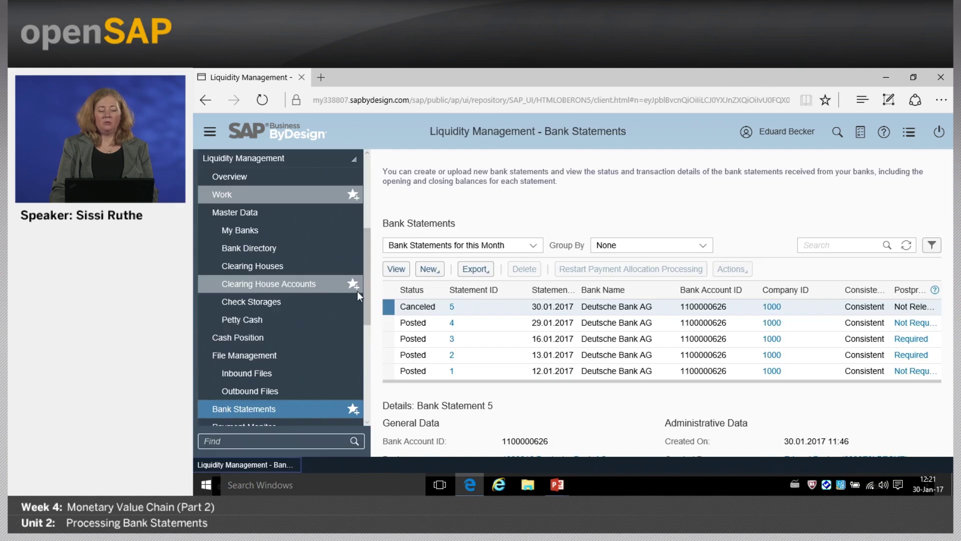
pyautogui.click(905, 244)
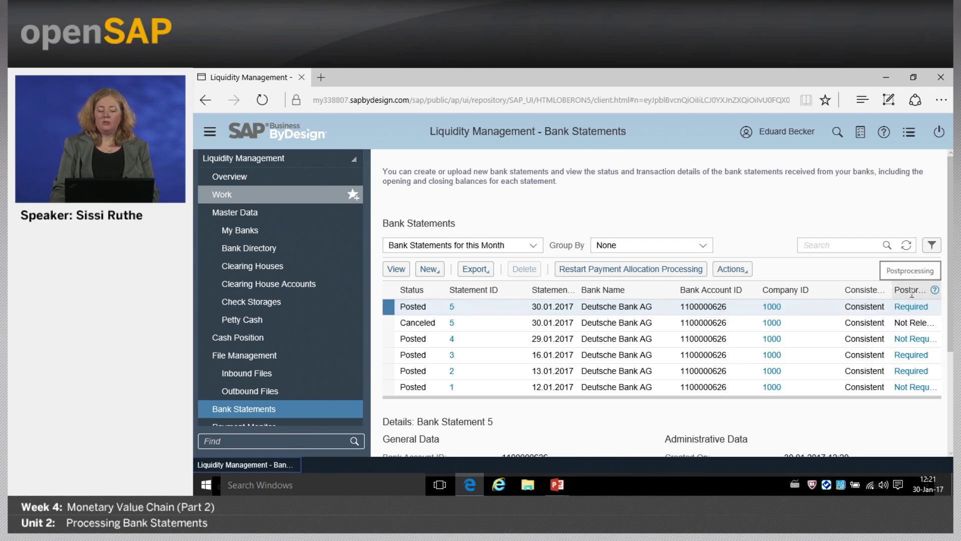
# - Open the posted bank statement 5 of 30.01.2017, review the line items of its journal entry and close the entry
pyautogui.click(452, 307)
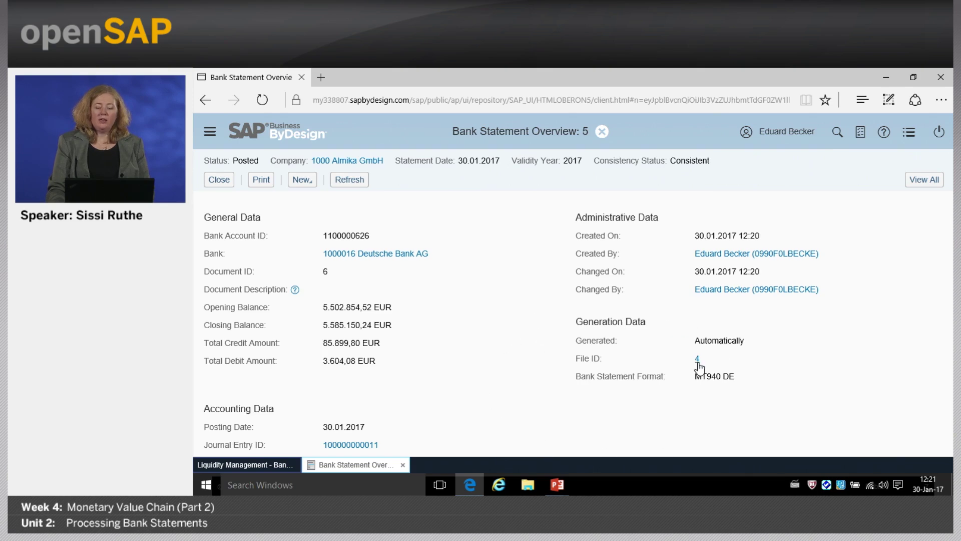
pyautogui.scroll(-3, 369, 434)
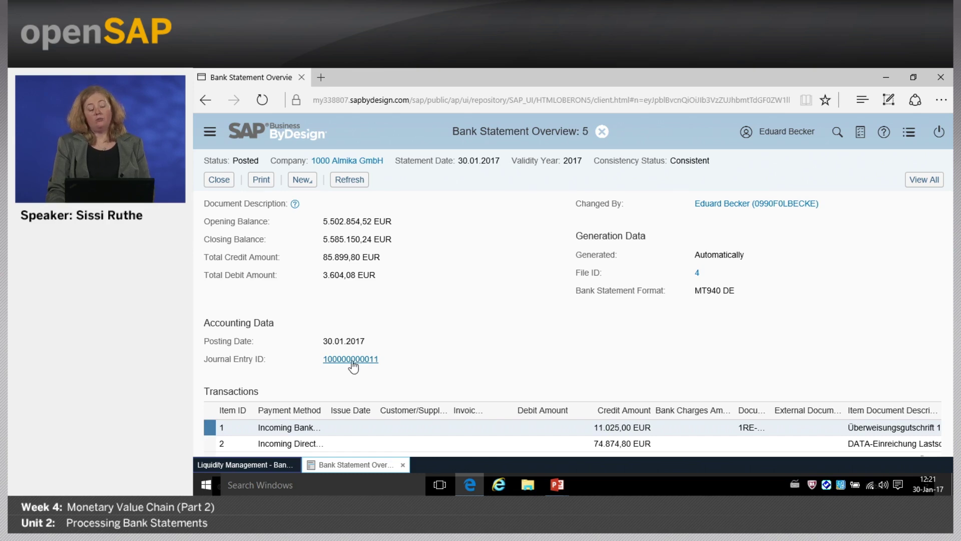
pyautogui.click(352, 360)
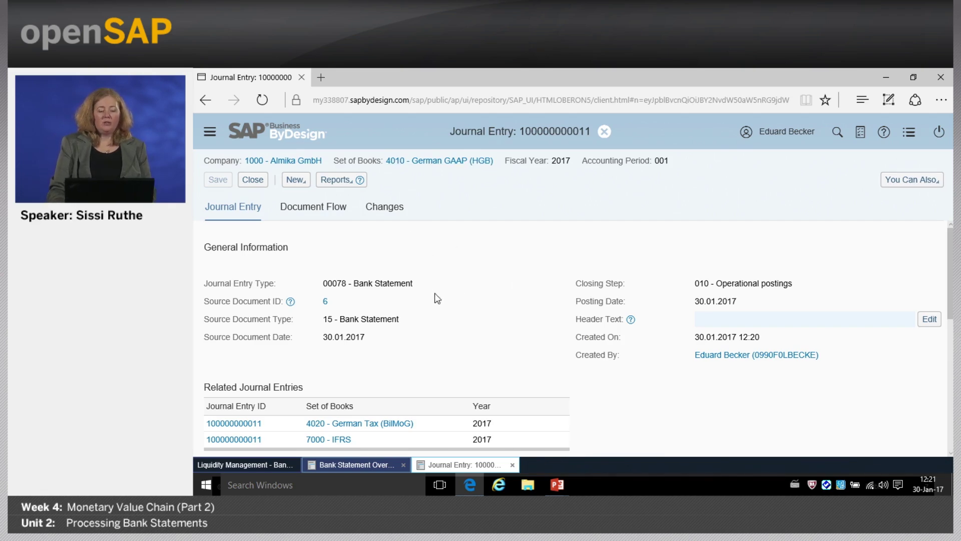
pyautogui.scroll(-5, 435, 283)
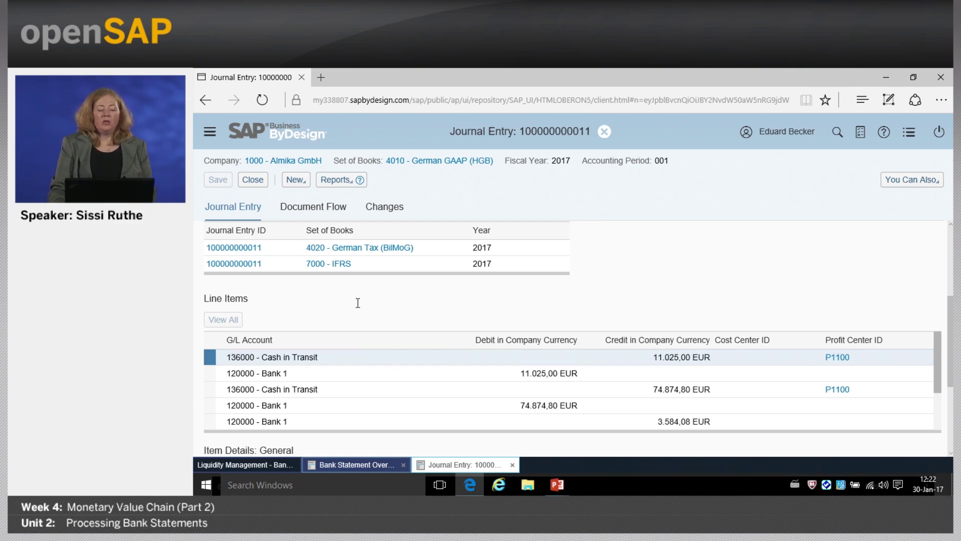
pyautogui.click(253, 181)
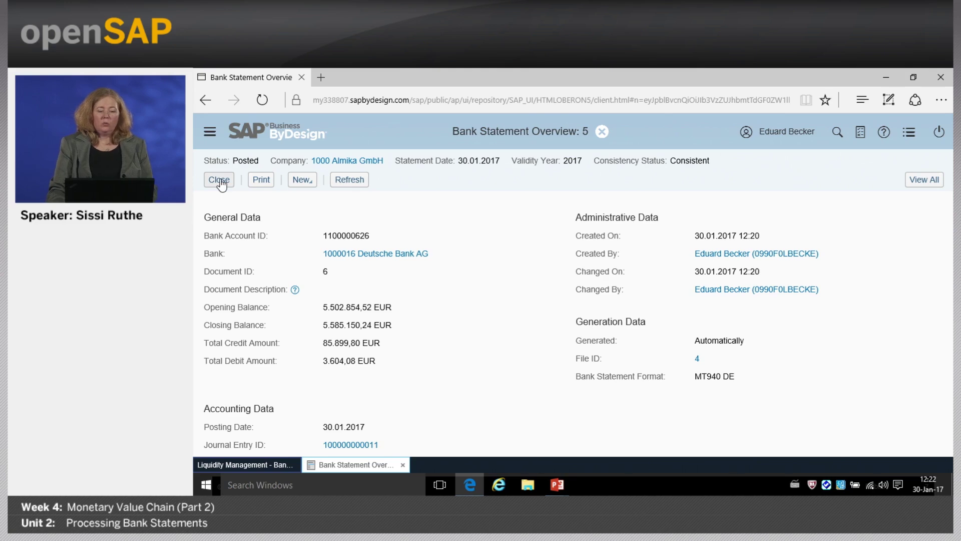
# - Display the transactions in the full details of bank statement 5, select item 2 and widen the Payment Method column
pyautogui.click(925, 182)
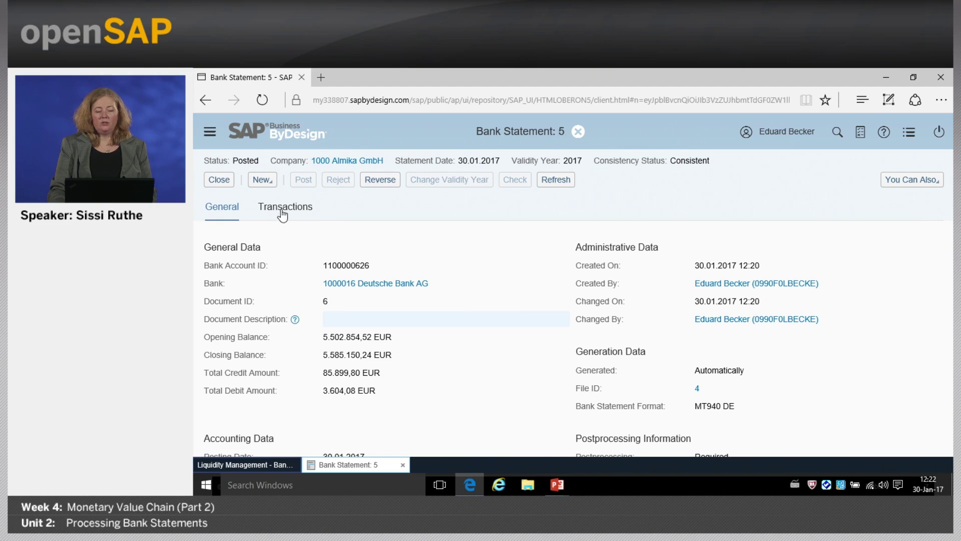
pyautogui.click(282, 211)
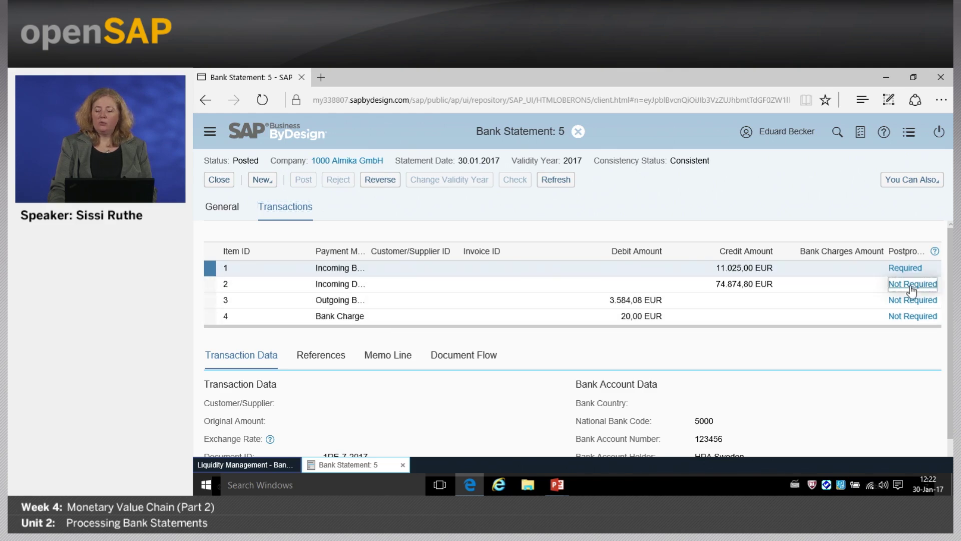
pyautogui.click(424, 290)
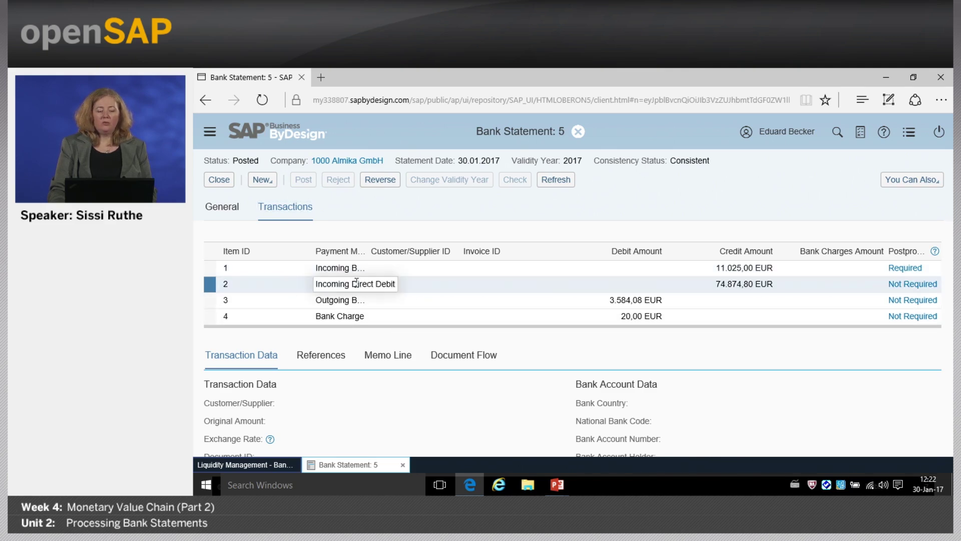
pyautogui.moveTo(366, 252); pyautogui.dragTo(433, 252)
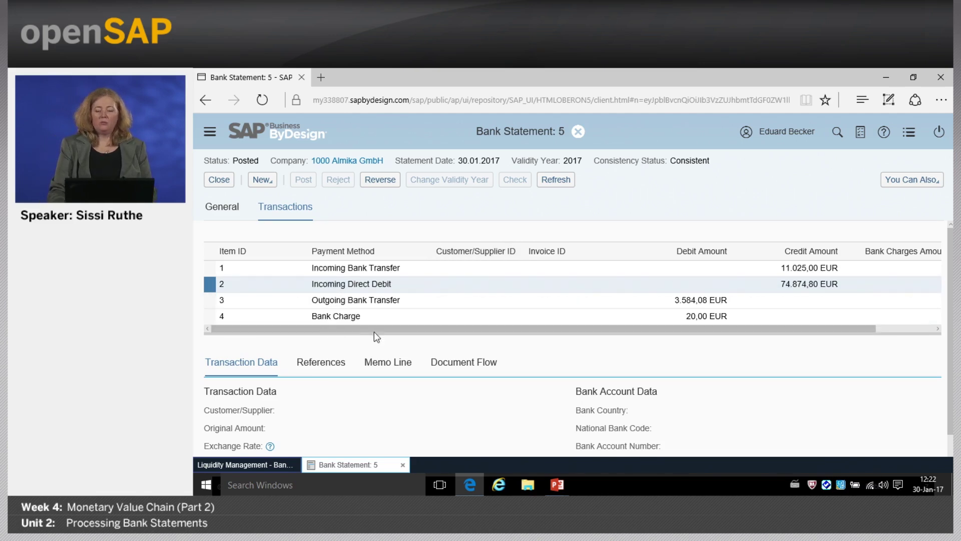
# - Open the payment allocation of item 2, Incoming Direct Debit, from its postprocessing status and display its payment confirmations
pyautogui.moveTo(383, 330); pyautogui.dragTo(713, 335)
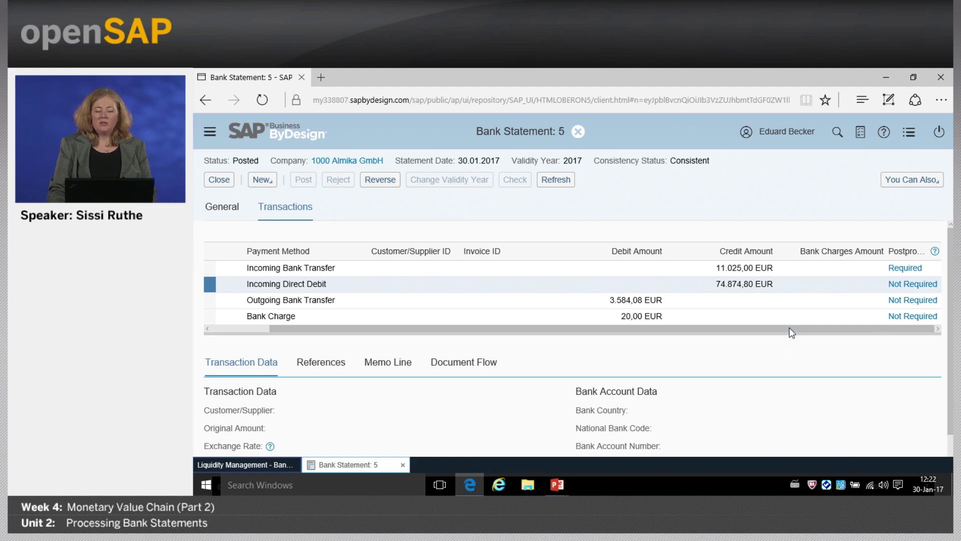
pyautogui.click(911, 285)
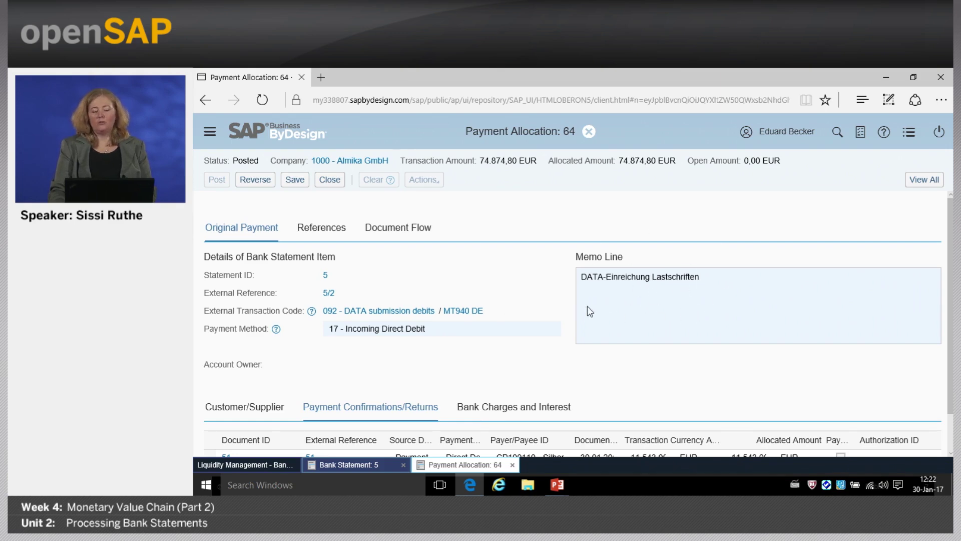
pyautogui.scroll(-1, 496, 283)
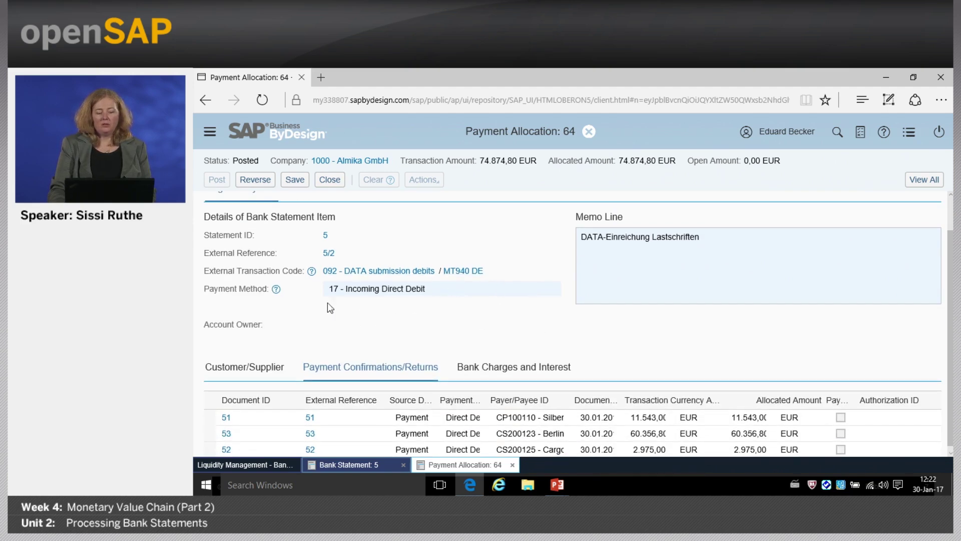
pyautogui.scroll(-1, 440, 310)
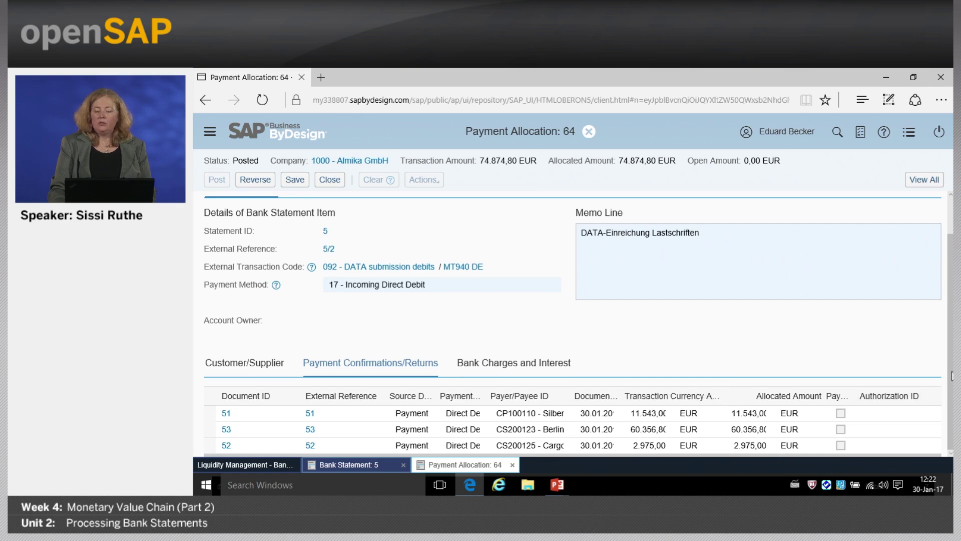
pyautogui.click(917, 74)
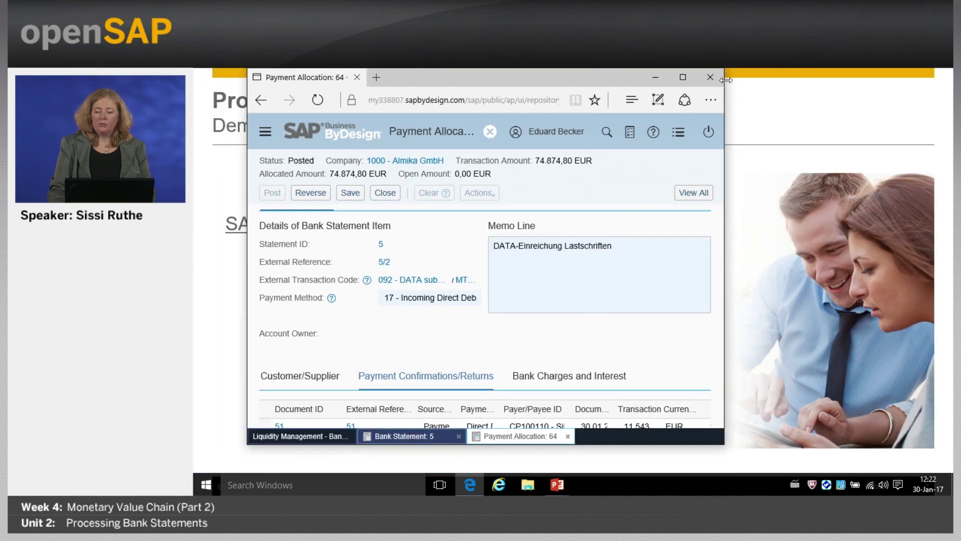
pyautogui.click(683, 77)
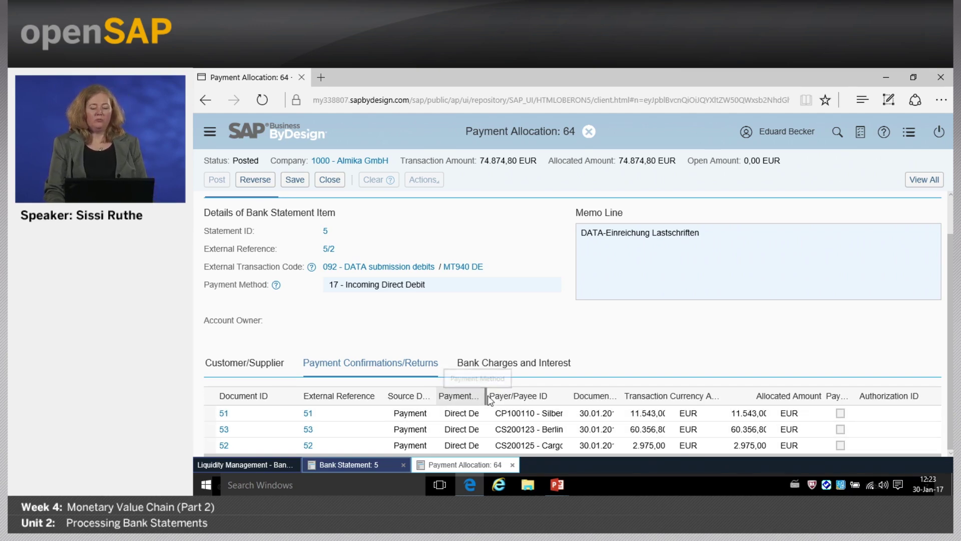
# - Widen the Payment Method and Payer/Payee ID columns of the payment confirmations, select document 53 and close the payment allocation
pyautogui.doubleClick(486, 395)
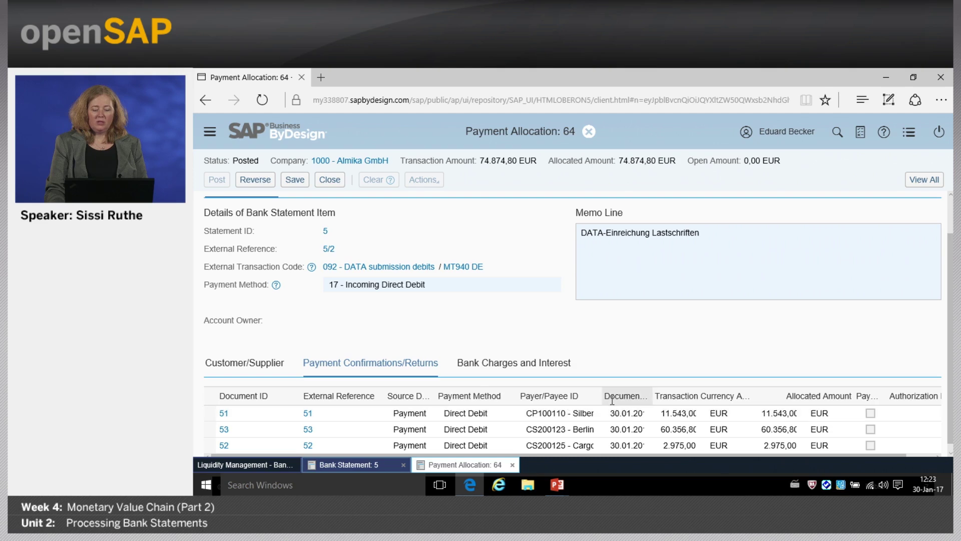
pyautogui.moveTo(599, 395); pyautogui.dragTo(705, 387)
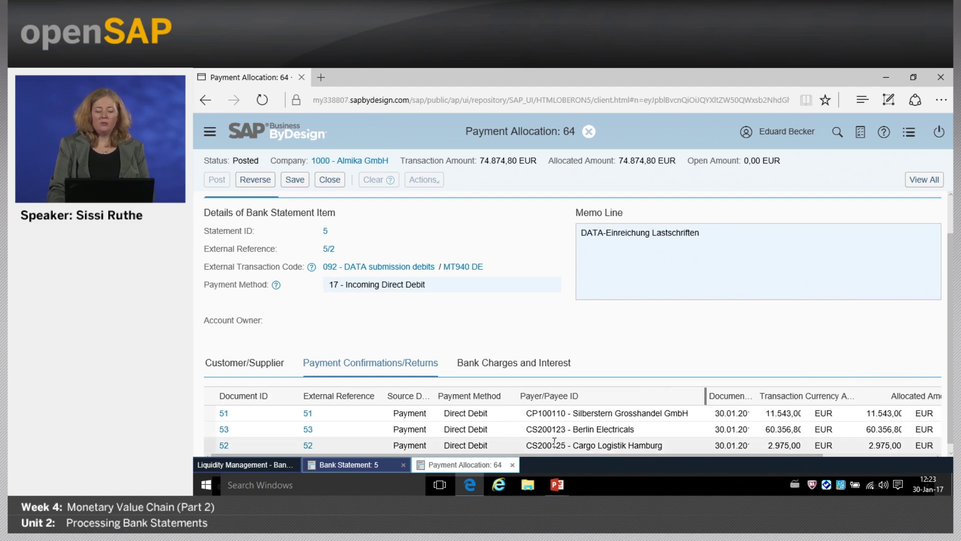
pyautogui.click(262, 433)
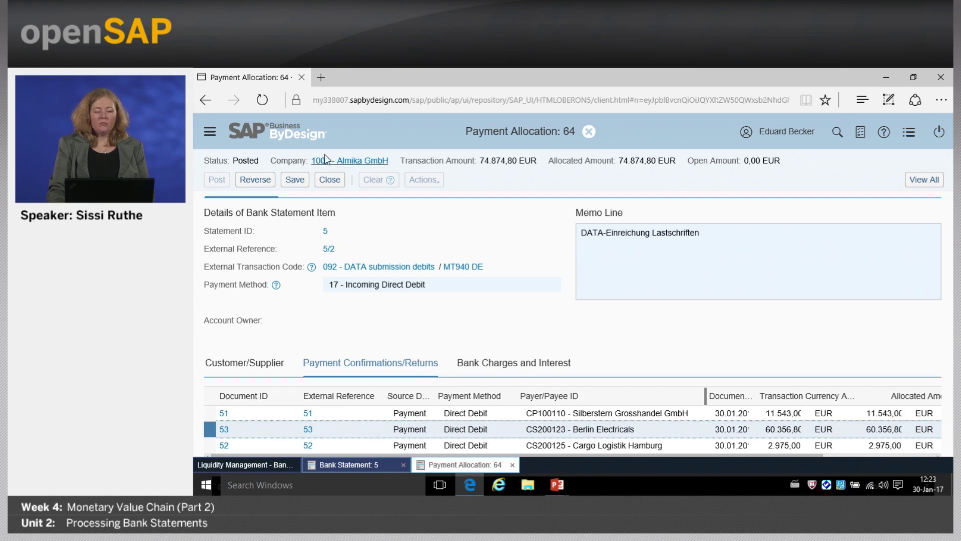
pyautogui.click(329, 179)
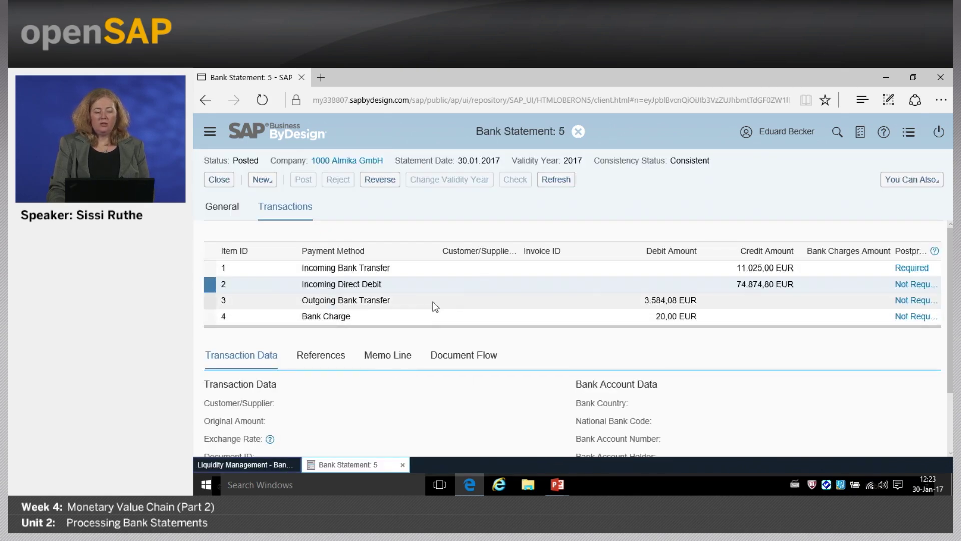
# - Open the payment allocation of item 3, Outgoing Bank Transfer, review the payees in a widened Payer/Payee ID column and close it
pyautogui.click(435, 304)
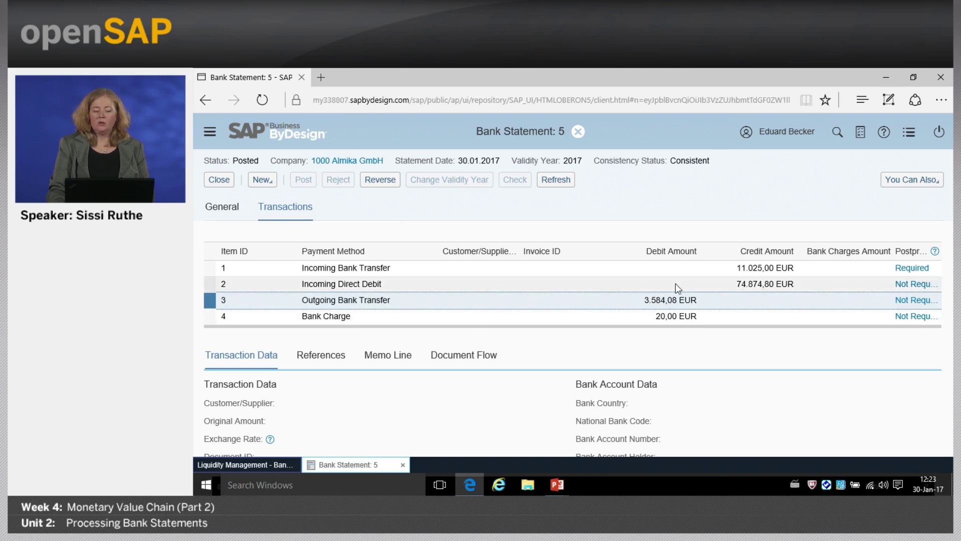
pyautogui.click(919, 301)
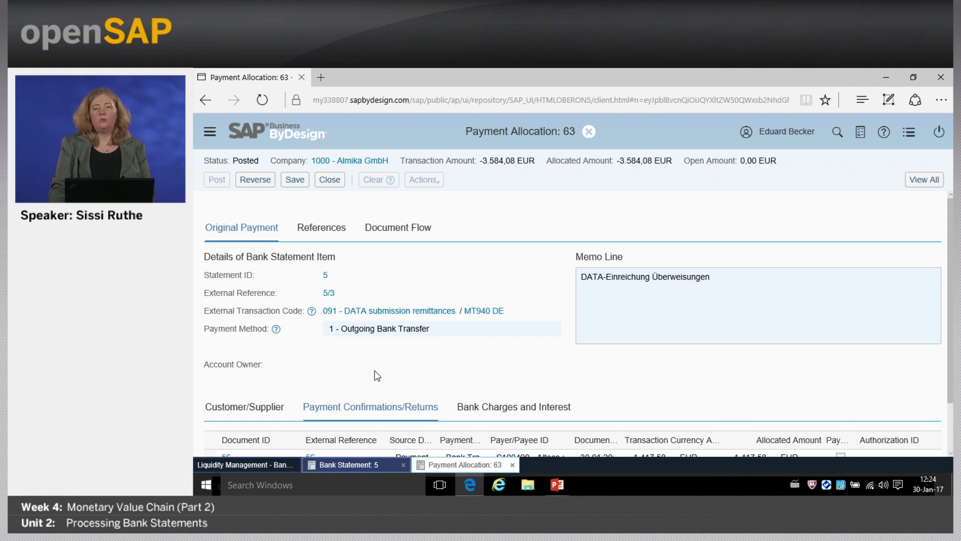
pyautogui.scroll(-2, 413, 362)
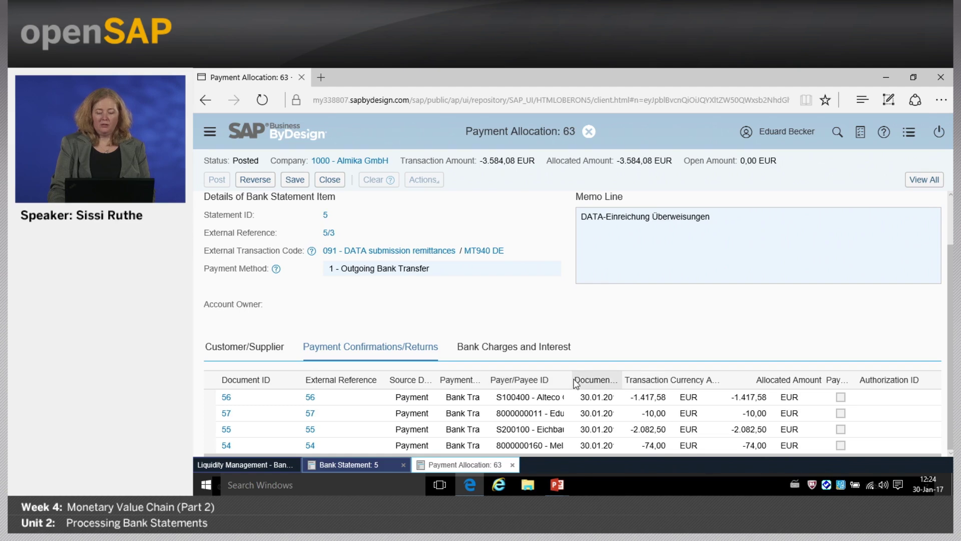
pyautogui.moveTo(571, 380); pyautogui.dragTo(651, 379)
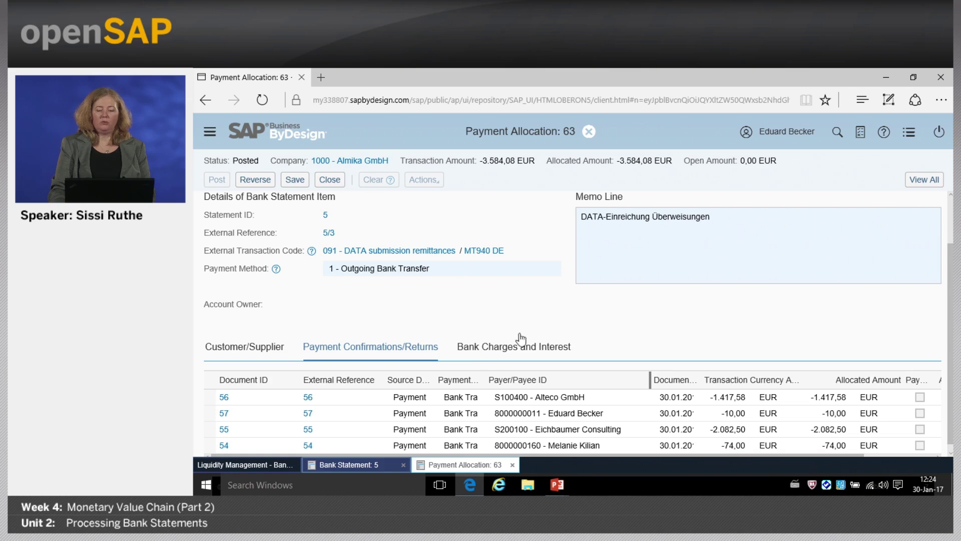
pyautogui.click(330, 179)
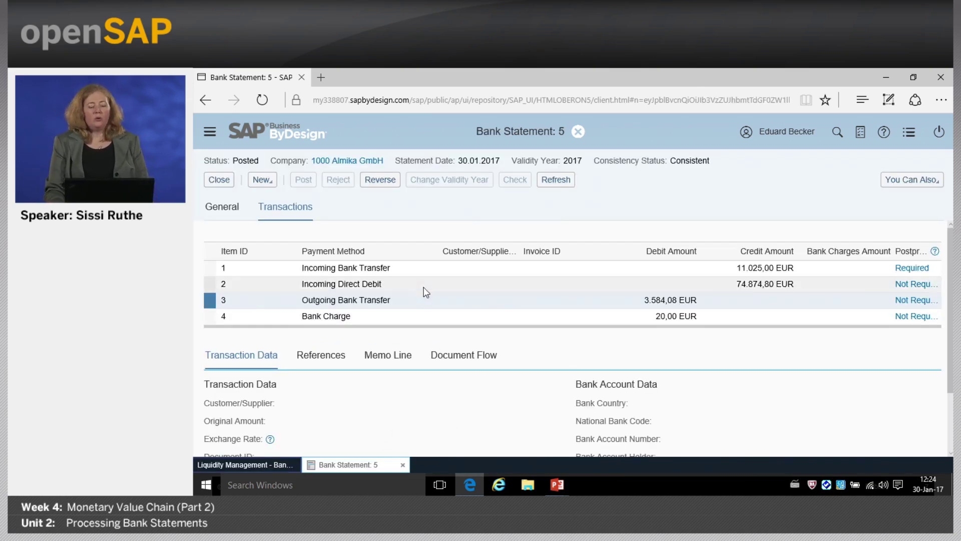
# - Open the payment allocation of item 1, Incoming Bank Transfer, and assign HPA Sweden as its customer
pyautogui.click(416, 269)
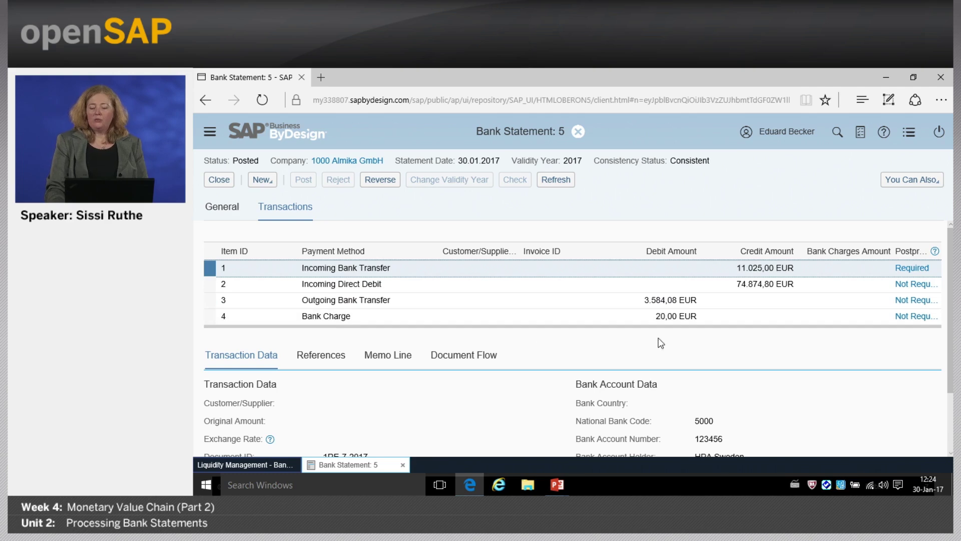
pyautogui.click(912, 269)
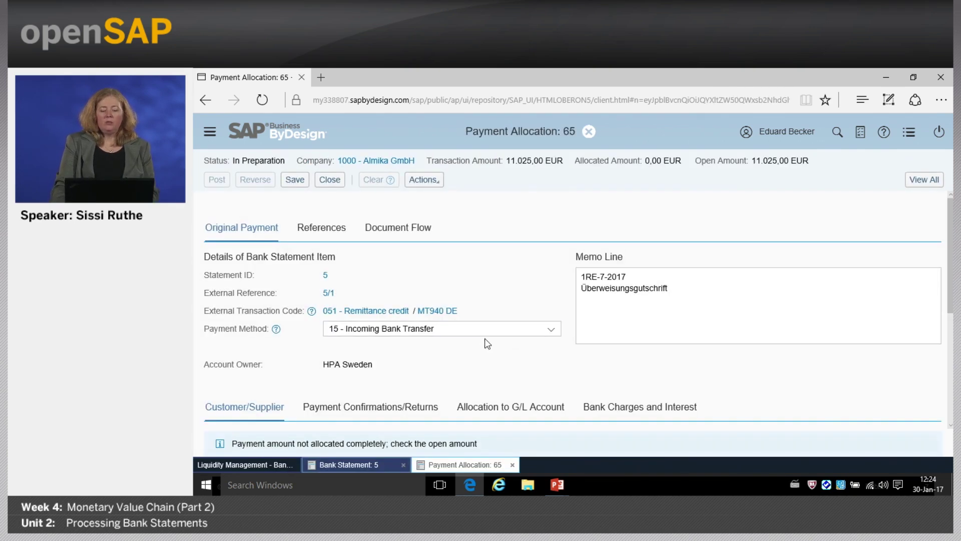
pyautogui.scroll(-3, 480, 340)
pyautogui.scroll(-2, 471, 337)
pyautogui.scroll(3, 466, 335)
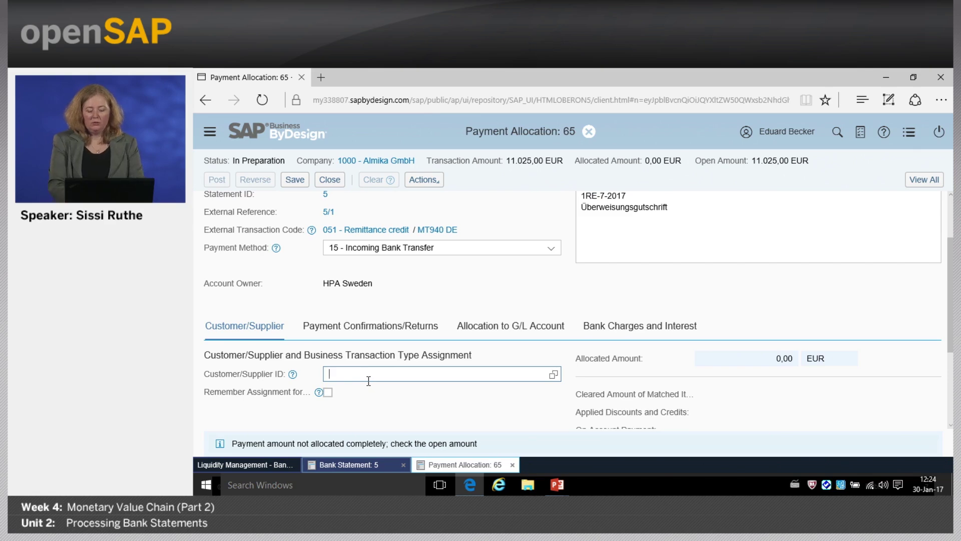
pyautogui.write('a')
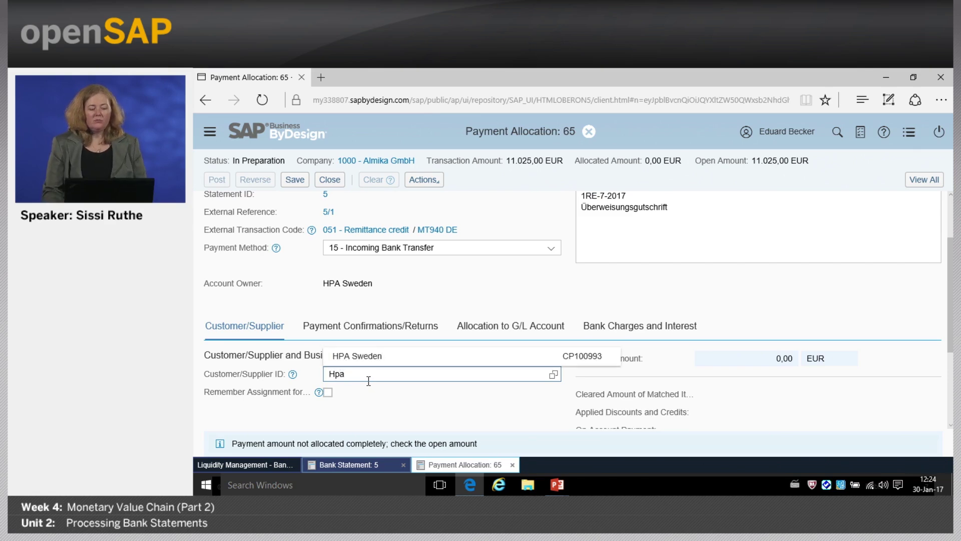
pyautogui.click(377, 356)
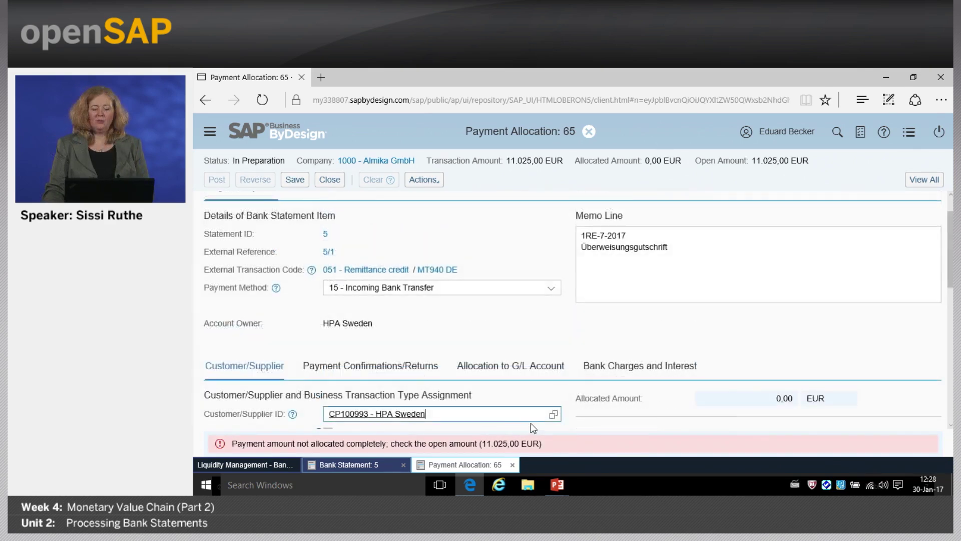
# - Match the open invoice 1RE-7-2017 of HPA Sweden to the incoming payment
pyautogui.scroll(-5, 530, 425)
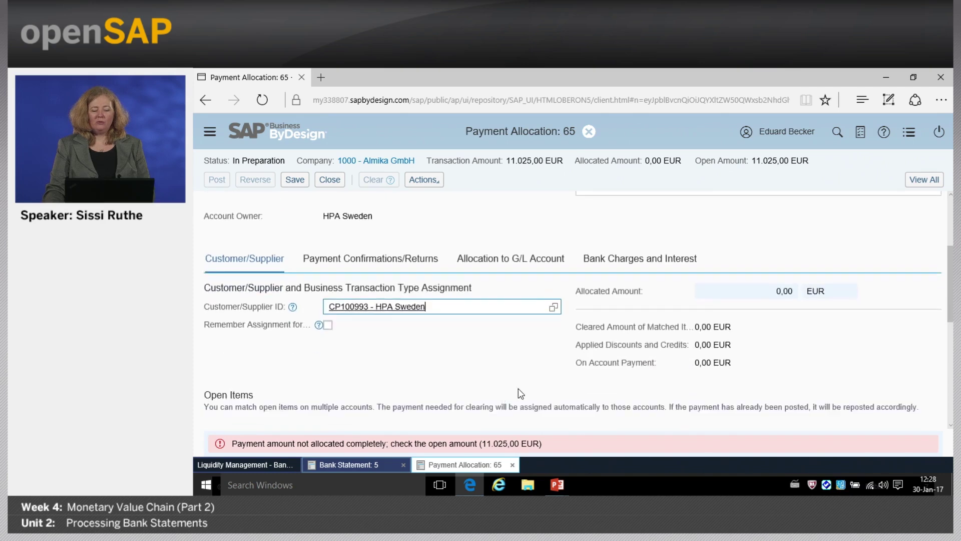
pyautogui.scroll(2, 519, 393)
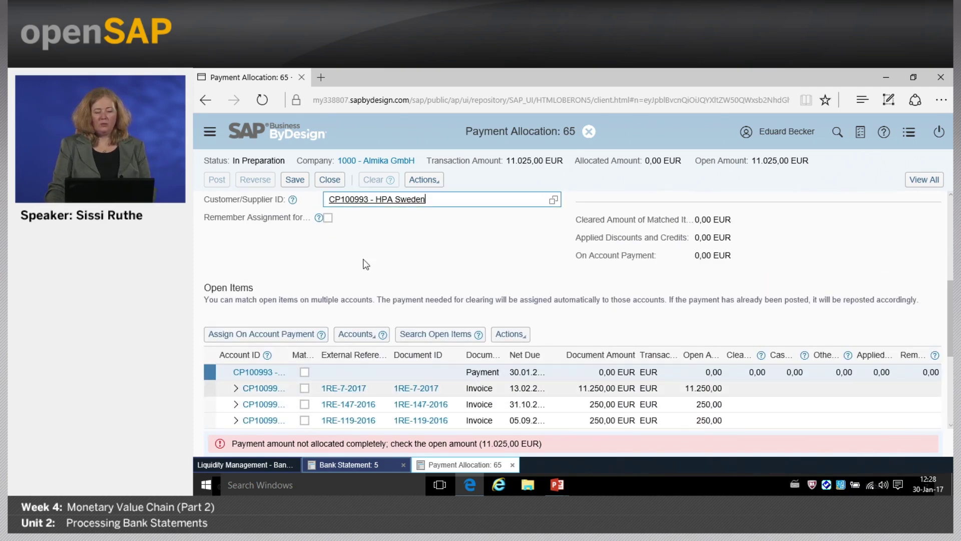
pyautogui.click(446, 202)
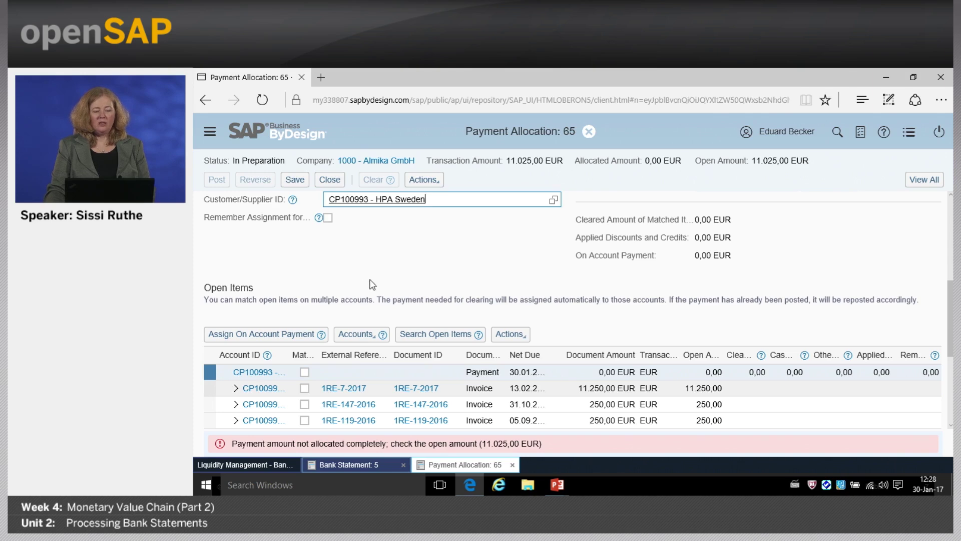
pyautogui.click(305, 388)
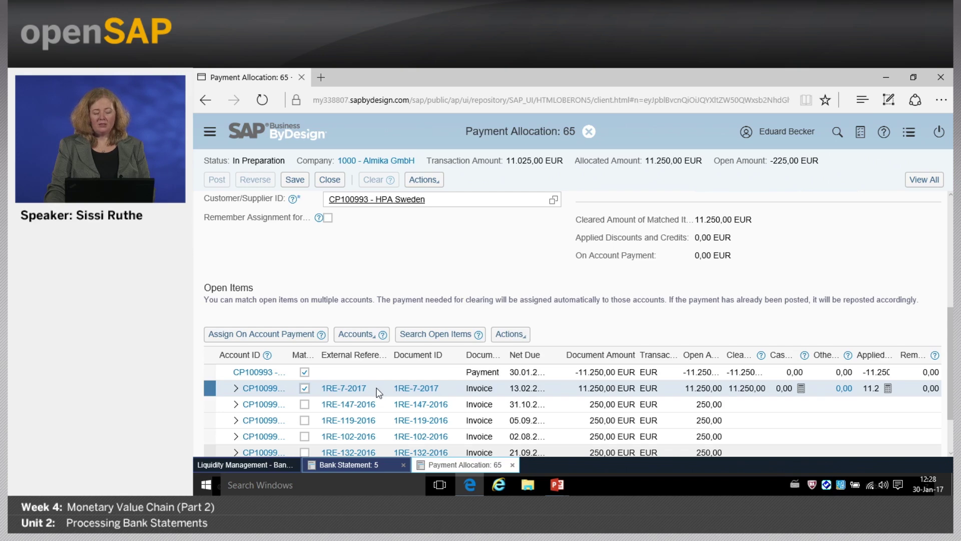
# - Highlight the invoice reference in the memo line and compare it with the matched open item
pyautogui.scroll(1, 378, 393)
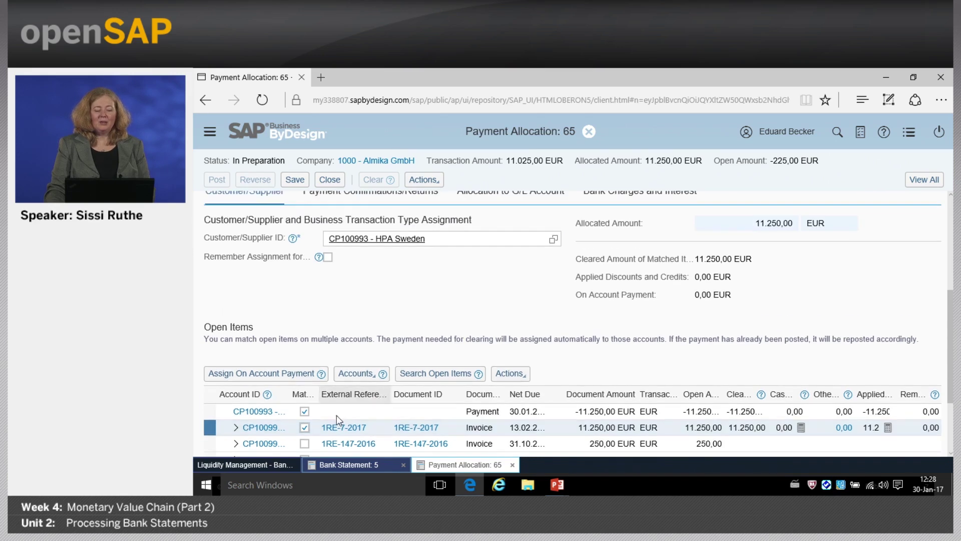
pyautogui.scroll(4, 680, 289)
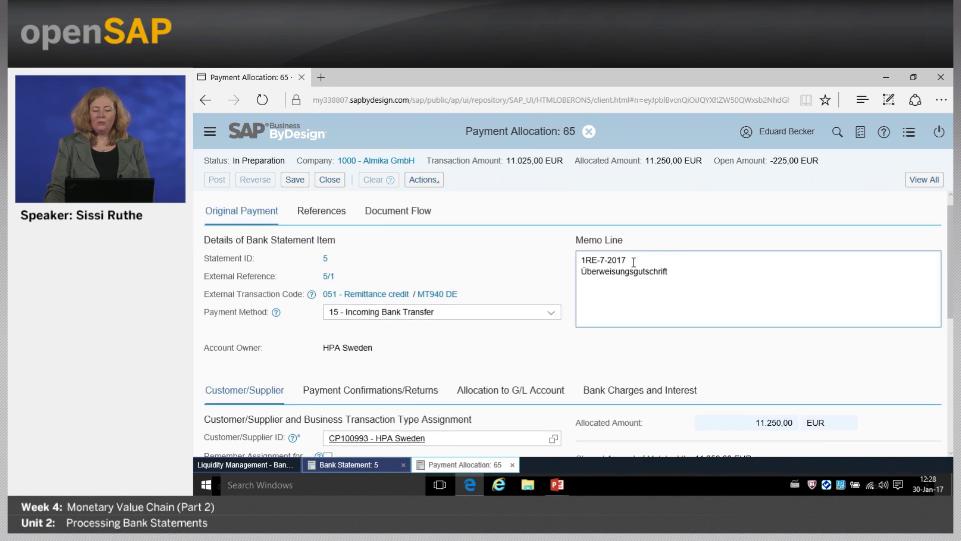
pyautogui.moveTo(639, 258); pyautogui.dragTo(570, 260)
pyautogui.scroll(-5, 512, 337)
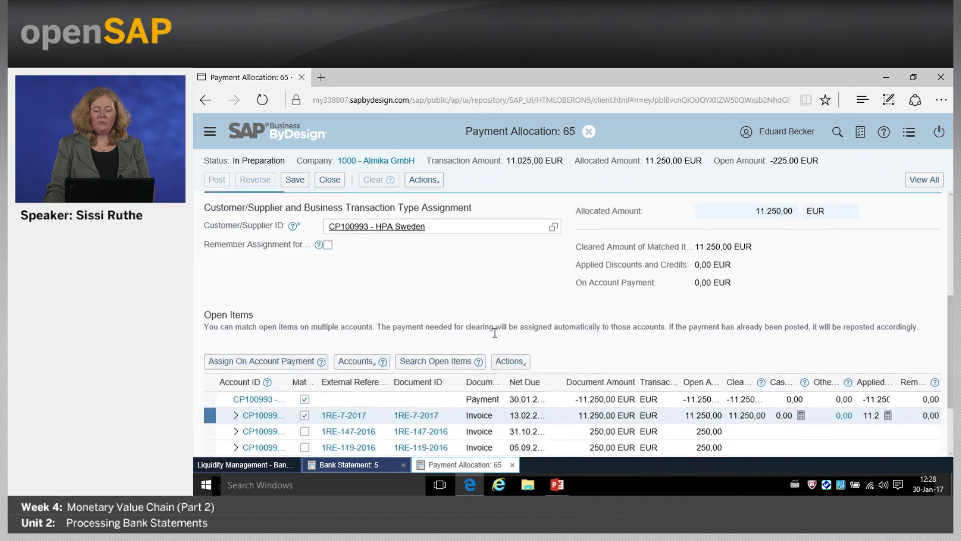
pyautogui.scroll(5, 786, 310)
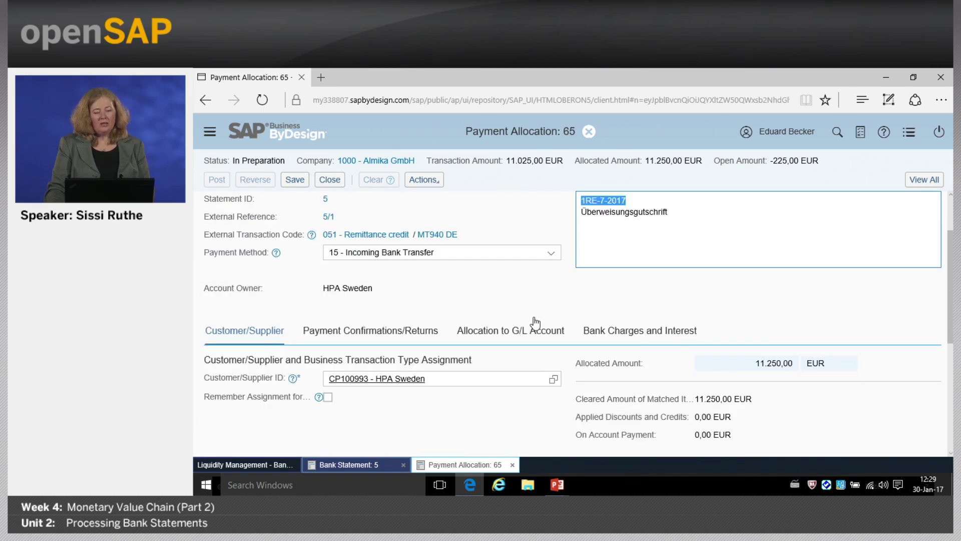
# - Compare the transaction, allocated and open amounts of the payment with the amounts of the matched invoice in the open items
pyautogui.click(515, 161)
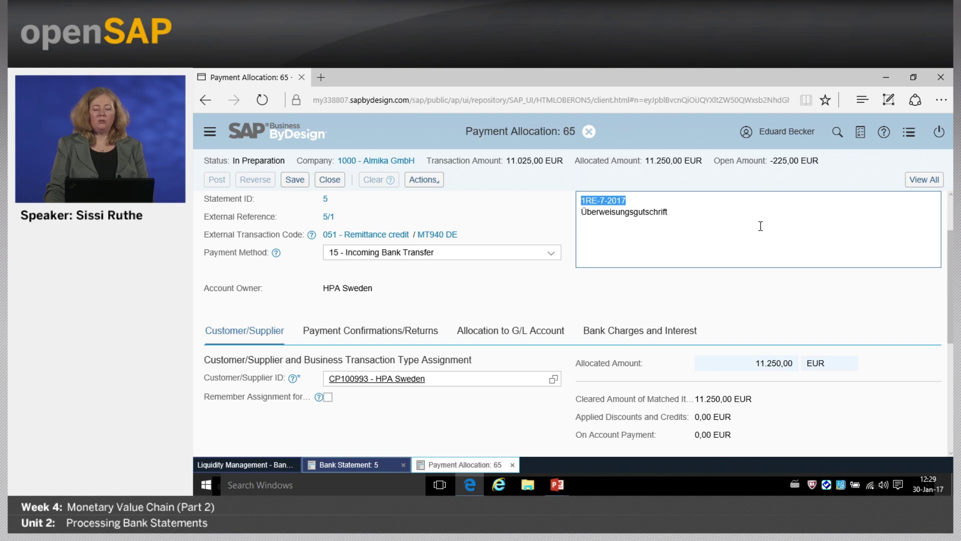
pyautogui.scroll(-5, 704, 254)
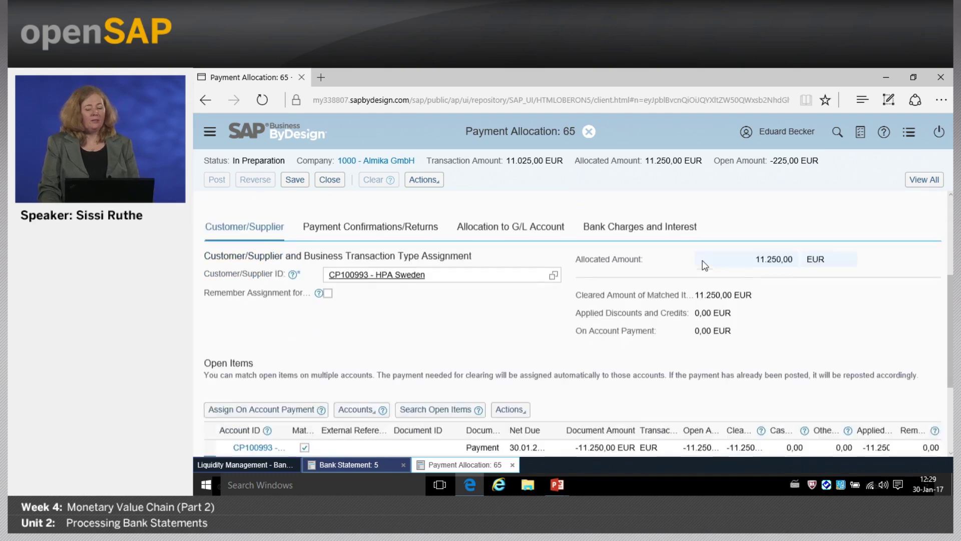
pyautogui.scroll(5, 691, 258)
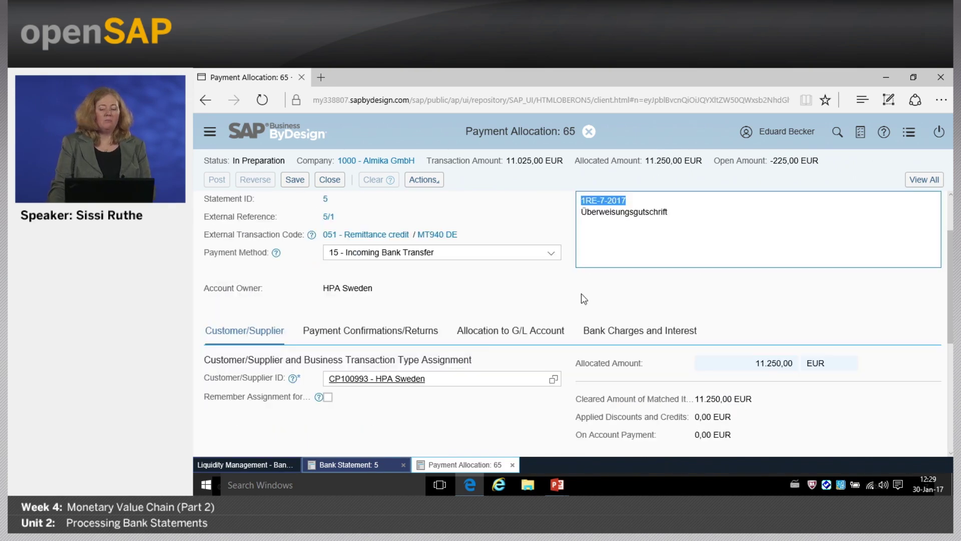
pyautogui.scroll(-3, 456, 400)
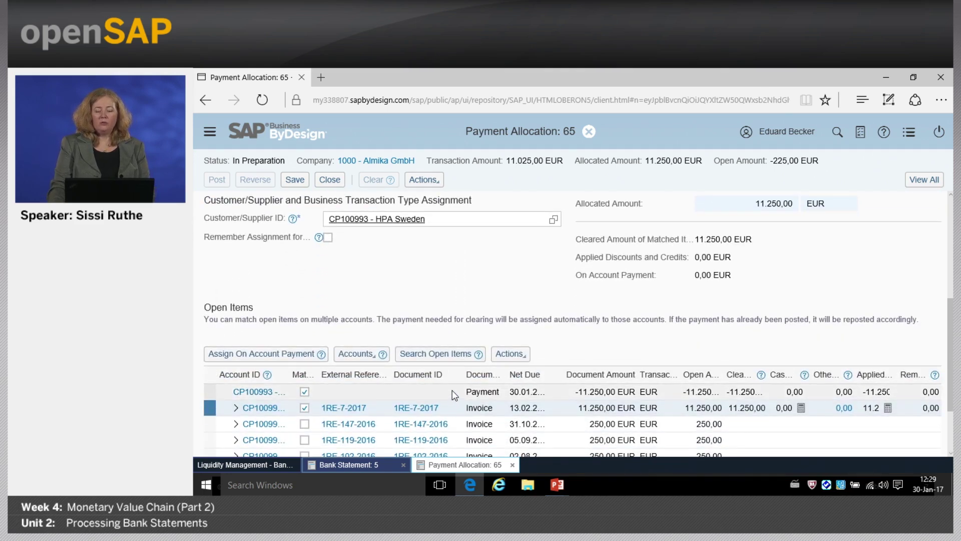
pyautogui.scroll(3, 460, 385)
pyautogui.scroll(-4, 510, 398)
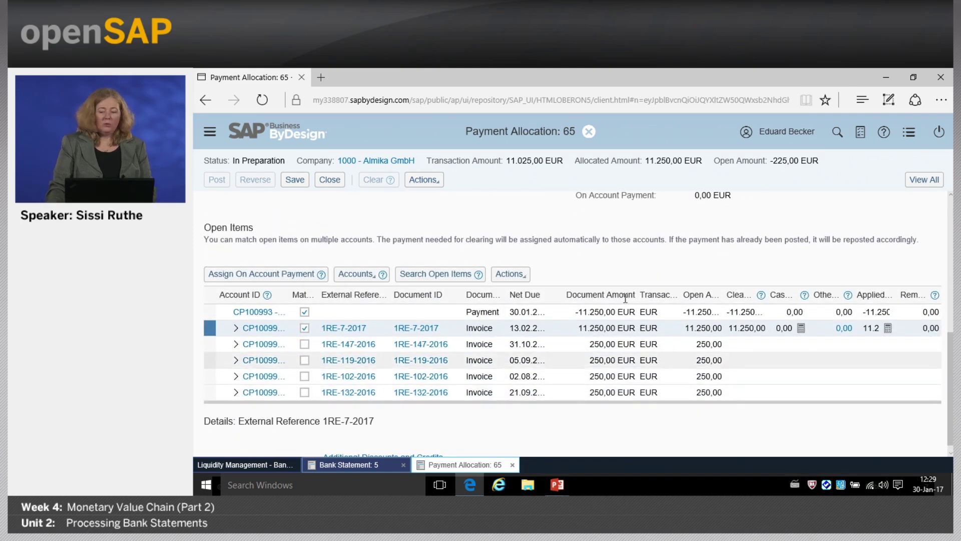
pyautogui.scroll(4, 551, 341)
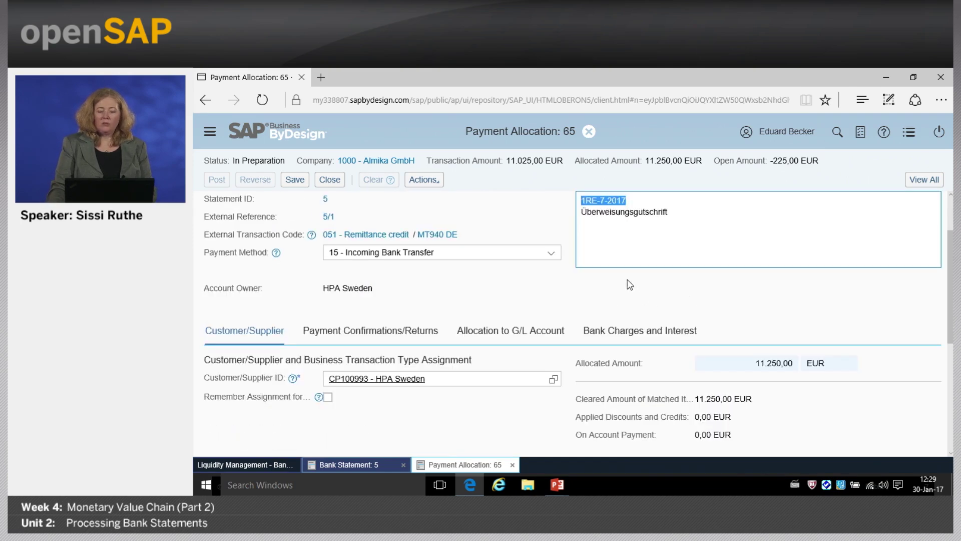
pyautogui.scroll(-4, 628, 284)
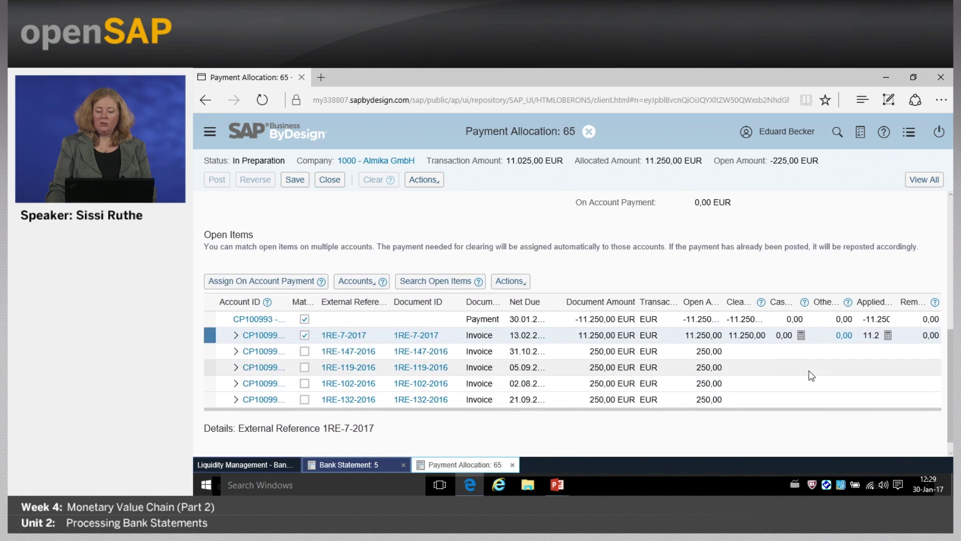
# - Enter a cash discount of 225 EUR for the matched invoice 1RE-7-2017 and post the payment allocation
pyautogui.click(777, 339)
pyautogui.moveTo(777, 337); pyautogui.dragTo(793, 337)
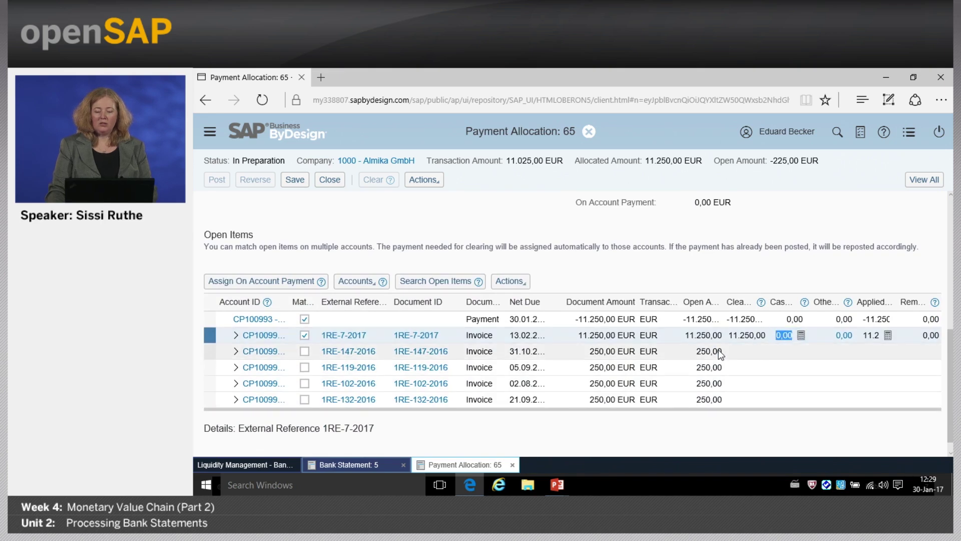
pyautogui.write('225,')
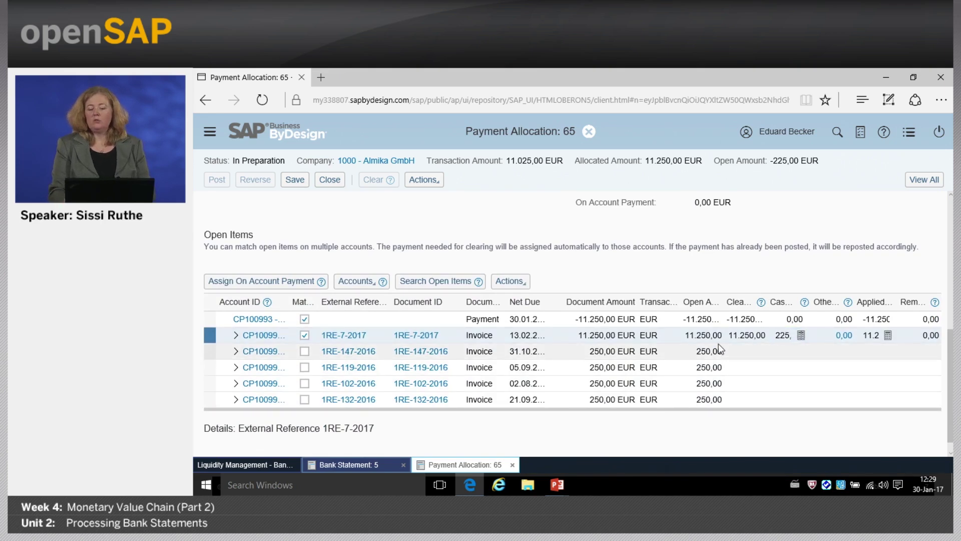
pyautogui.press('Return')
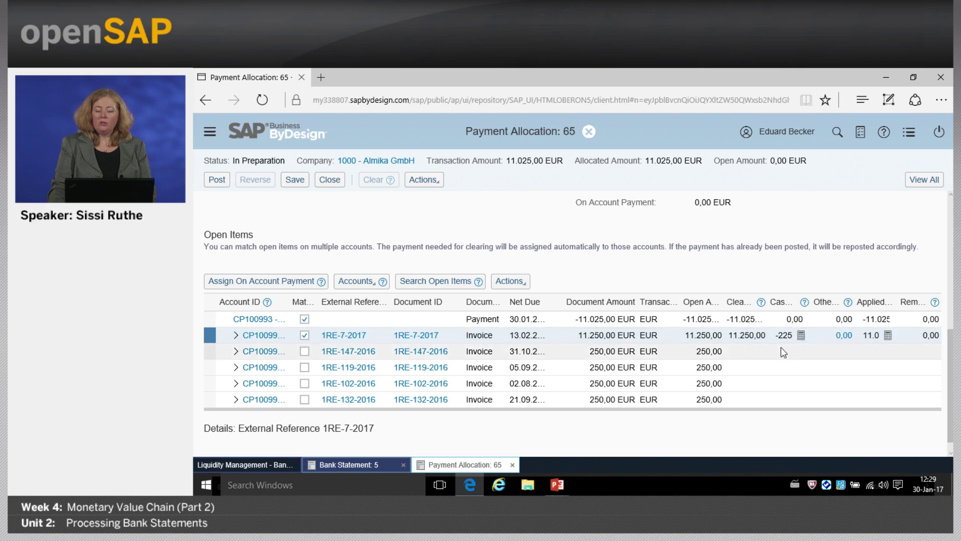
pyautogui.click(216, 181)
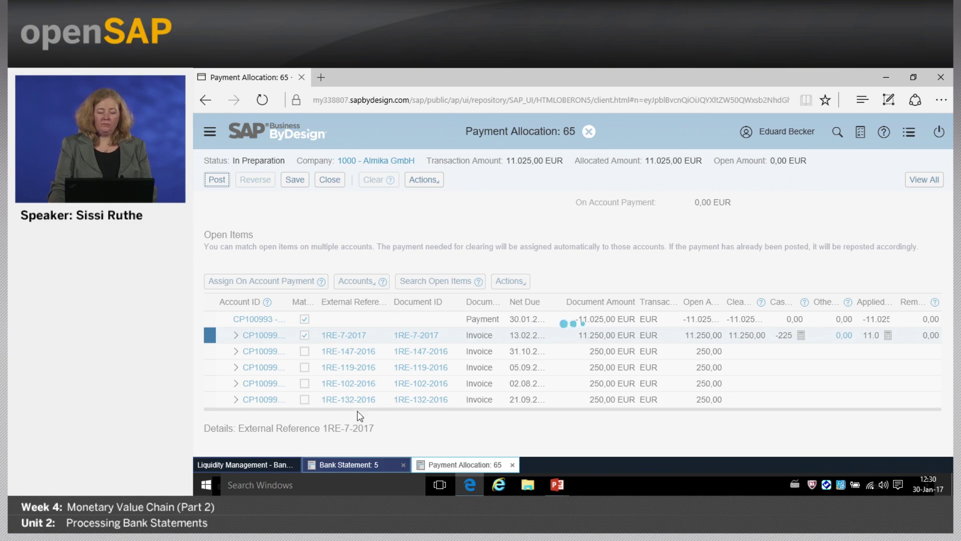
# - Open the payment allocation of item 4, Bank Charge, from bank statement 5 and display its document flow
pyautogui.click(353, 464)
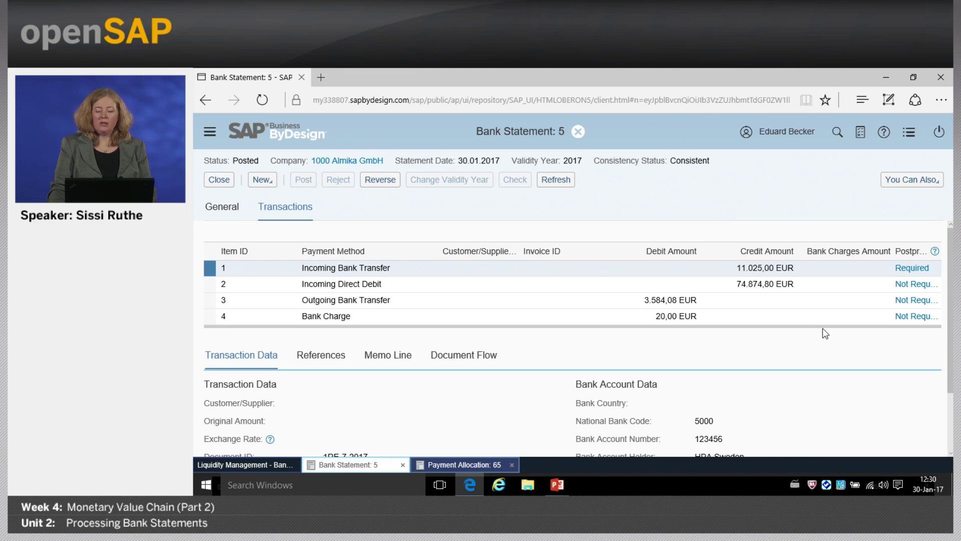
pyautogui.click(464, 322)
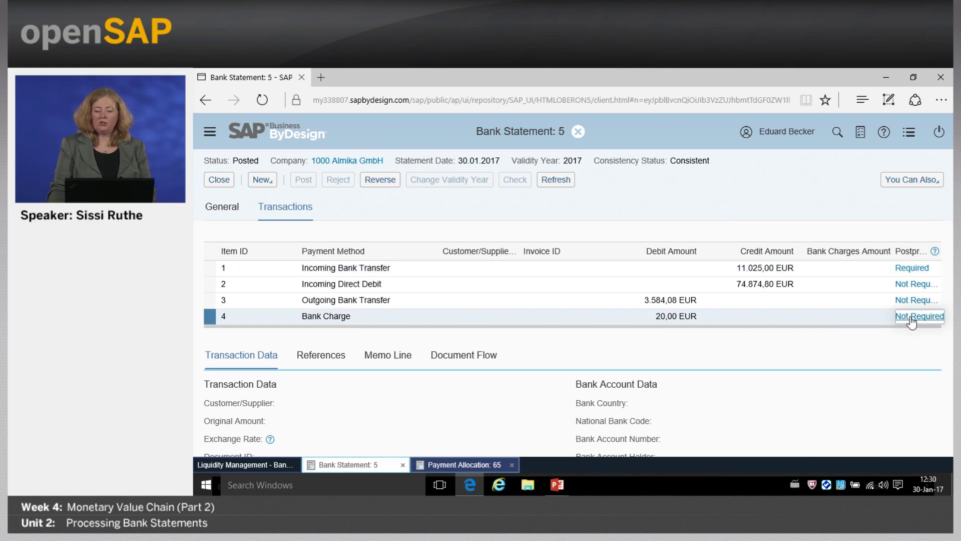
pyautogui.doubleClick(475, 320)
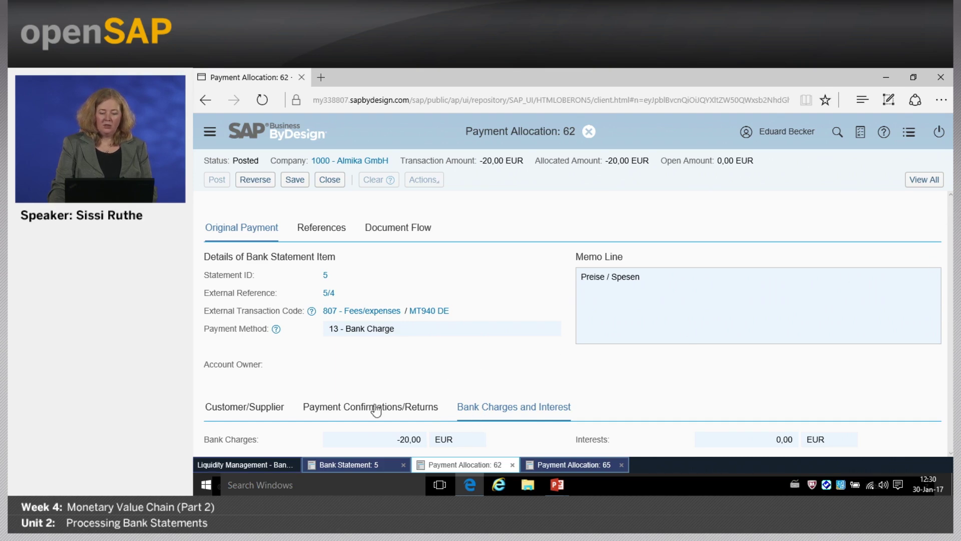
pyautogui.click(380, 230)
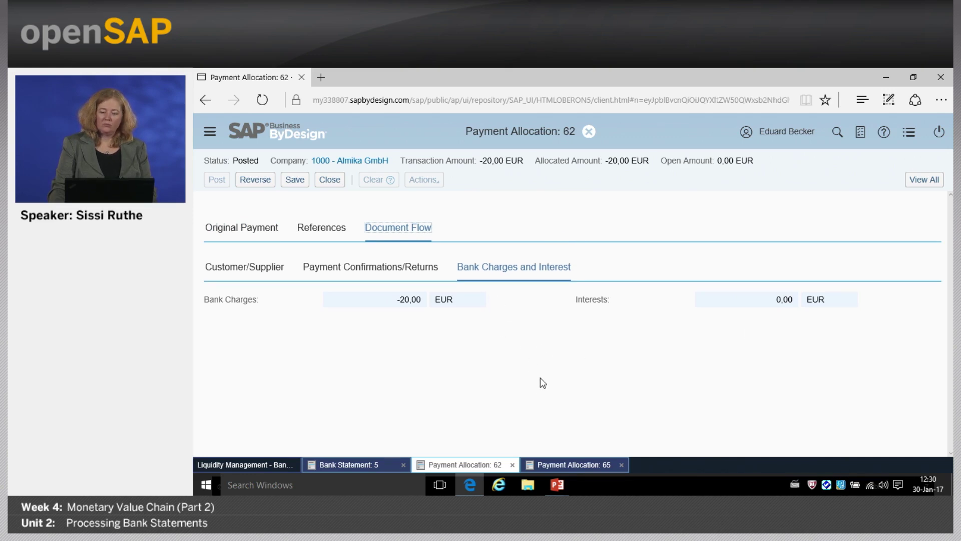
pyautogui.click(385, 234)
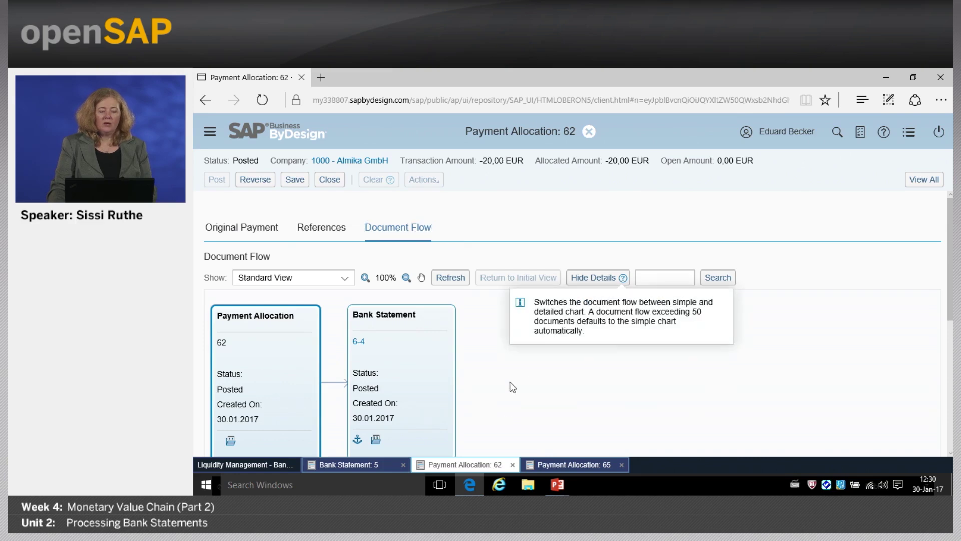
# - Examine the line items of the bank charge allocation's journal entry, and close the entry and the allocation
pyautogui.click(230, 441)
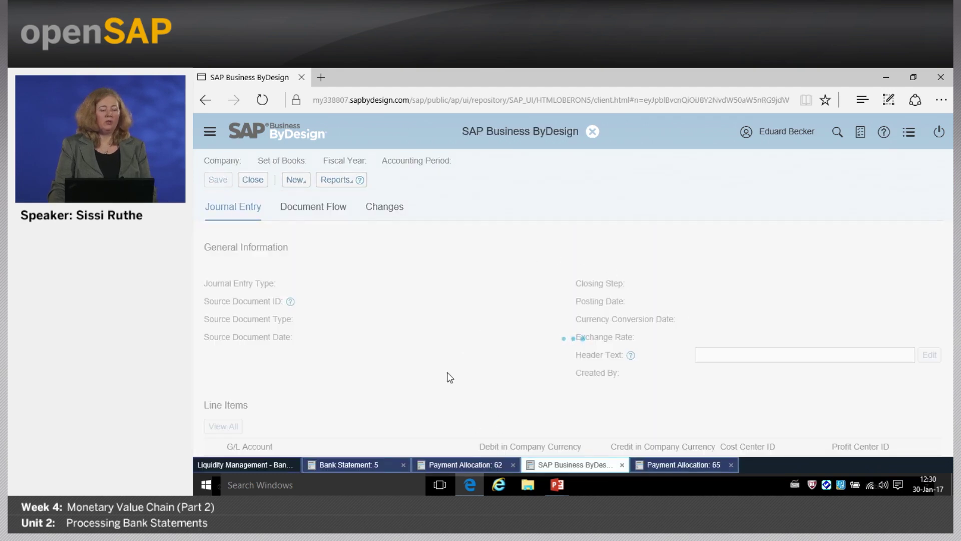
pyautogui.scroll(-5, 444, 345)
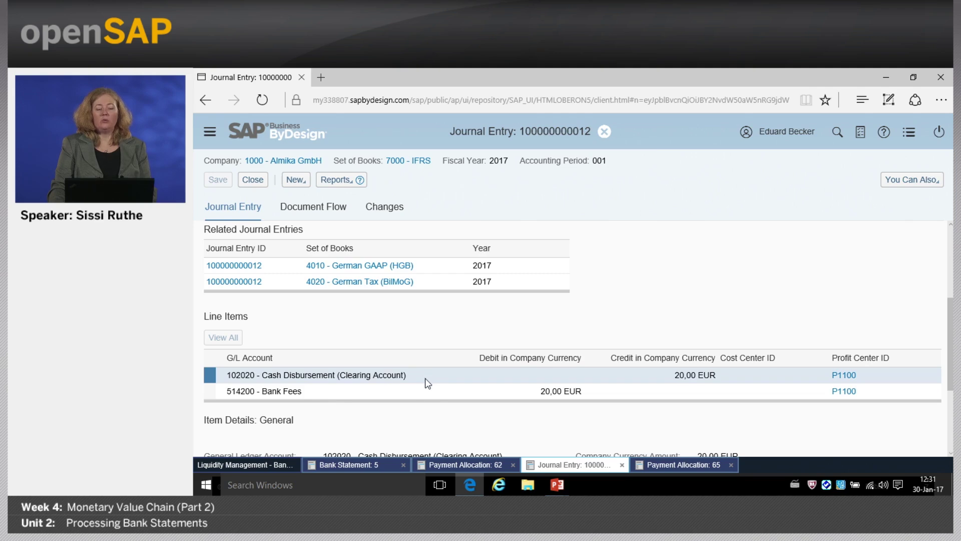
pyautogui.click(253, 179)
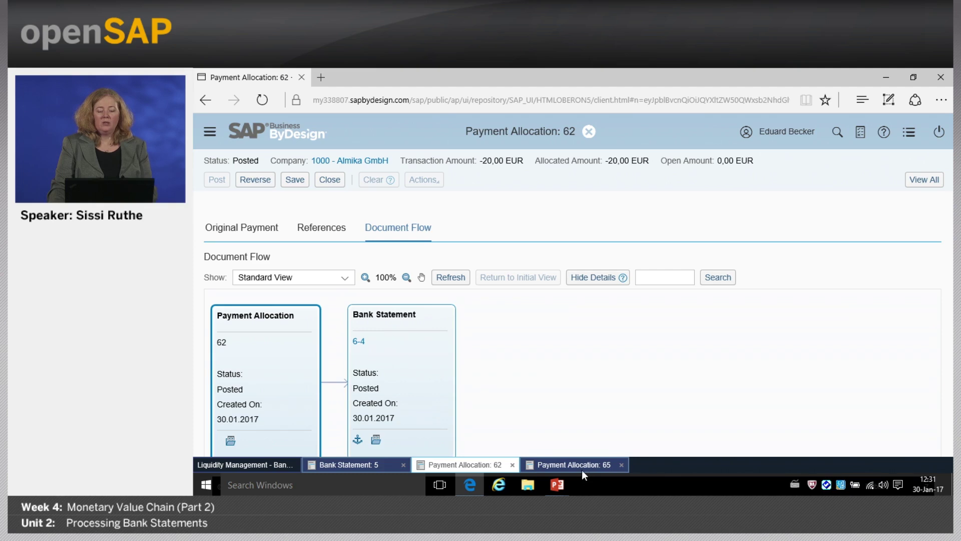
pyautogui.click(329, 179)
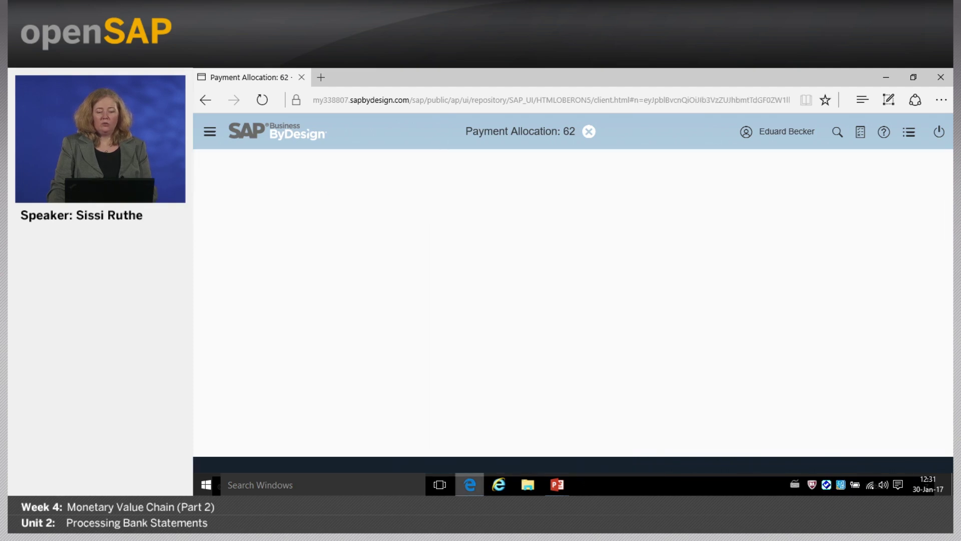
# - Display the document flow of payment allocation 65 and examine its chain from sales order to bank statement
pyautogui.click(483, 464)
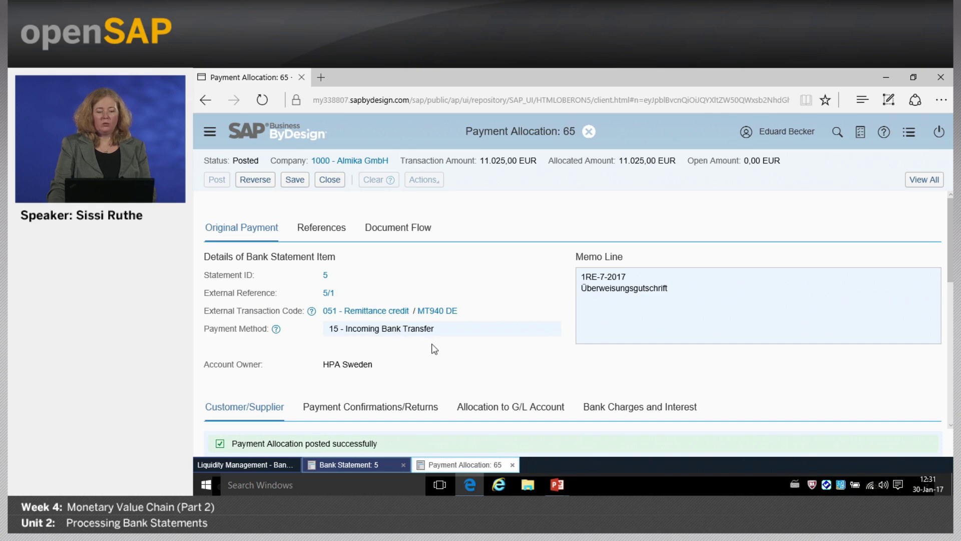
pyautogui.click(398, 228)
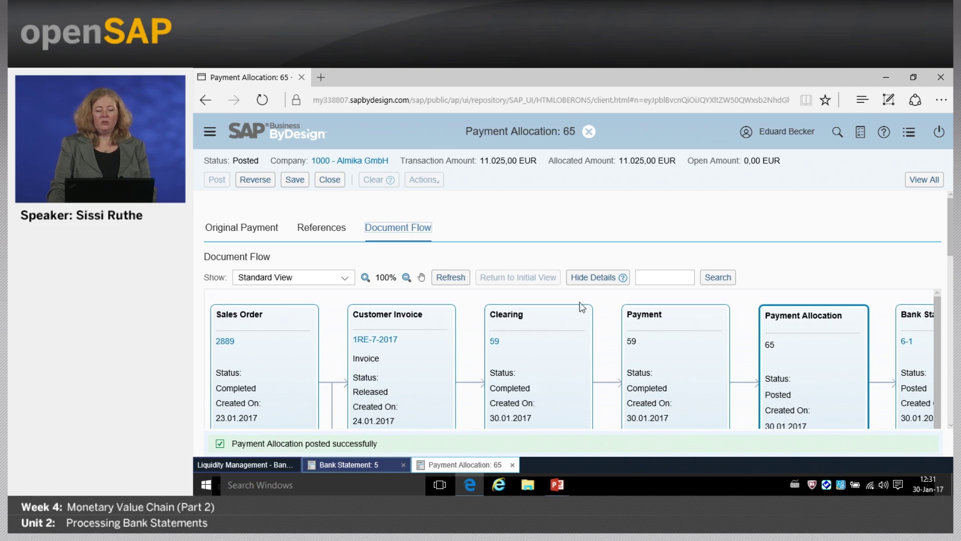
pyautogui.click(406, 278)
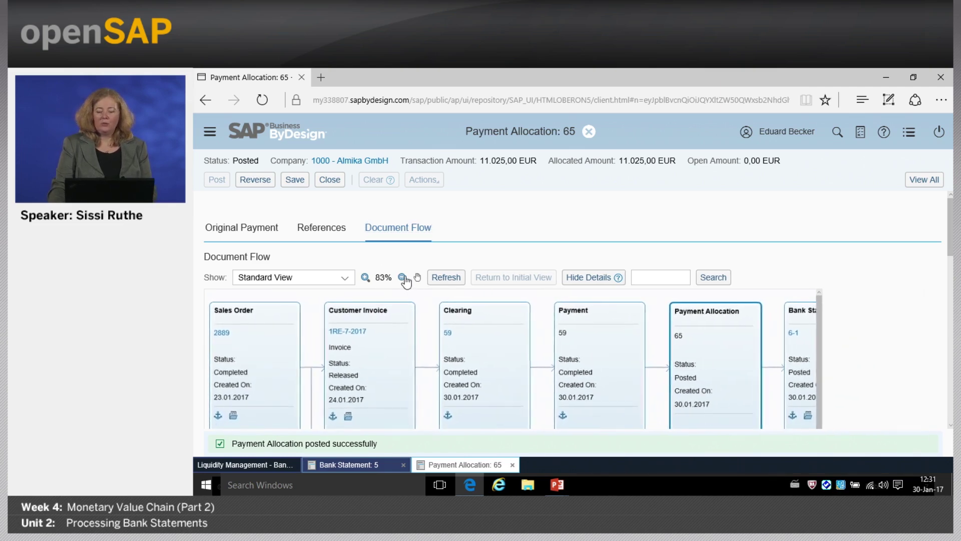
pyautogui.scroll(-2, 688, 382)
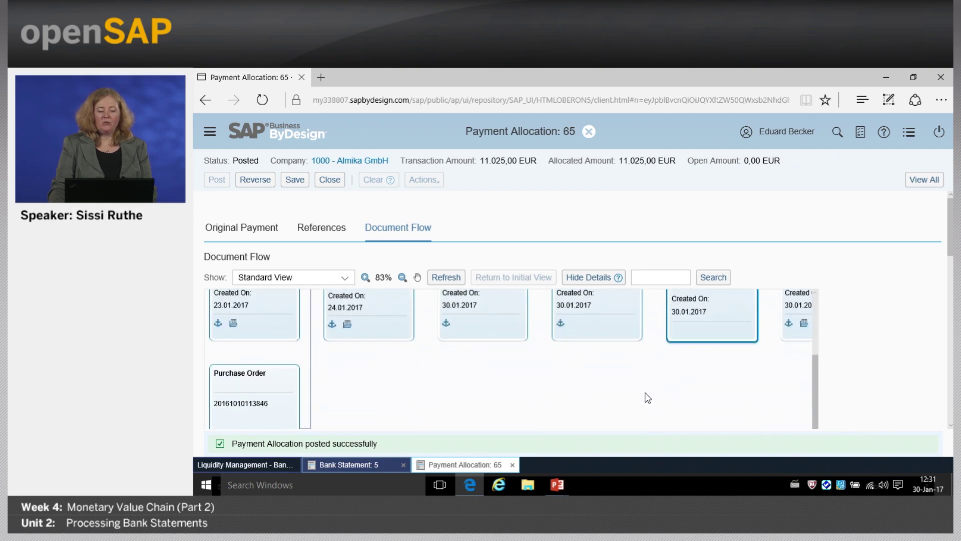
pyautogui.scroll(2, 590, 407)
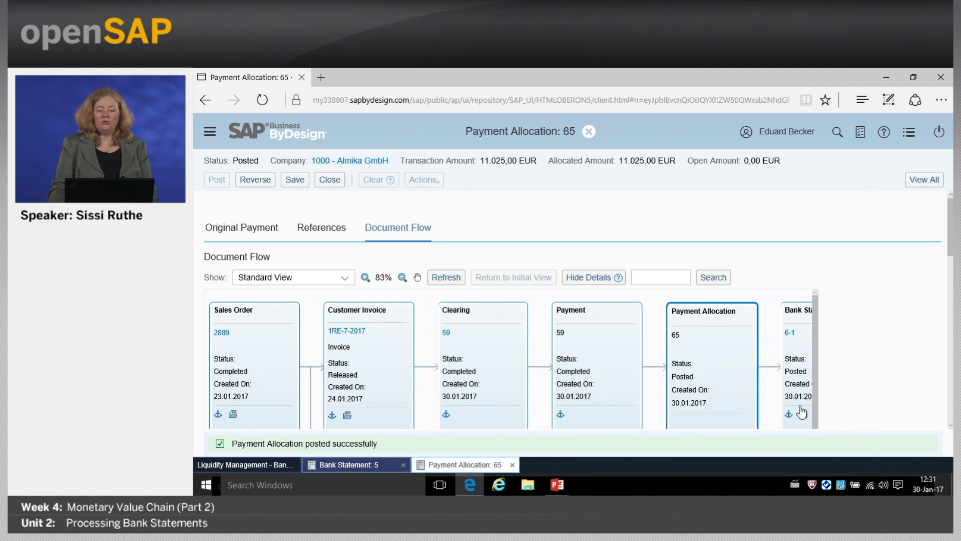
pyautogui.scroll(-3, 813, 367)
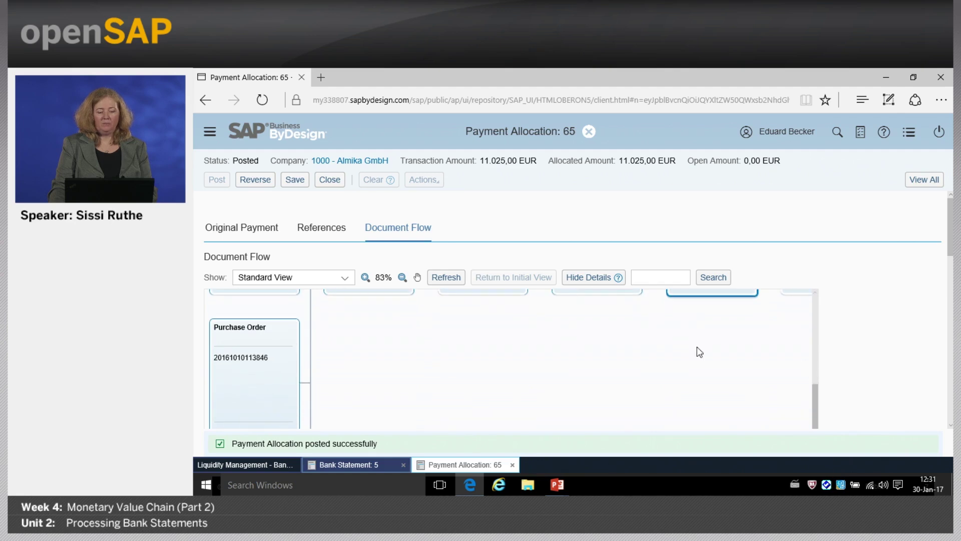
# - Close the payment allocation and bank statement 5, and refresh the bank statements list to check the postprocessing status
pyautogui.click(329, 180)
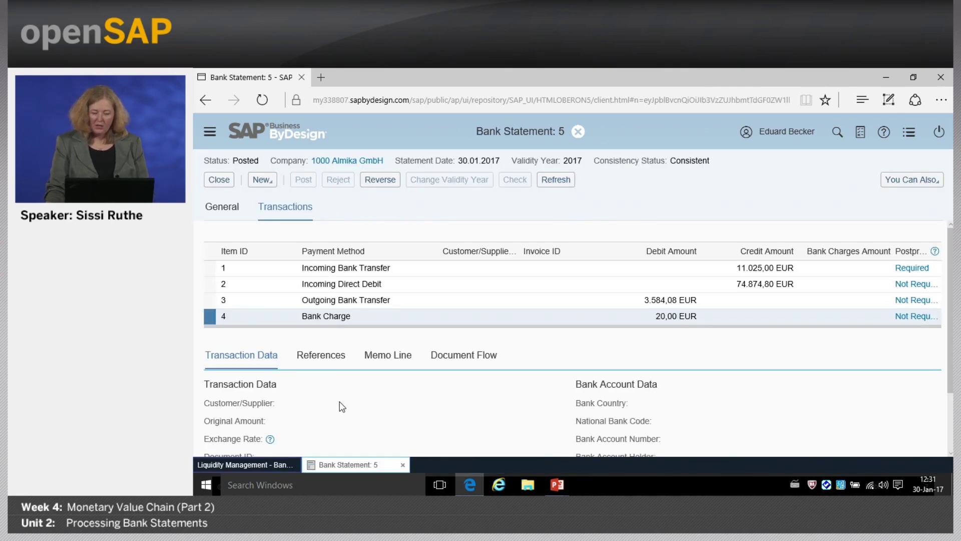
pyautogui.click(218, 180)
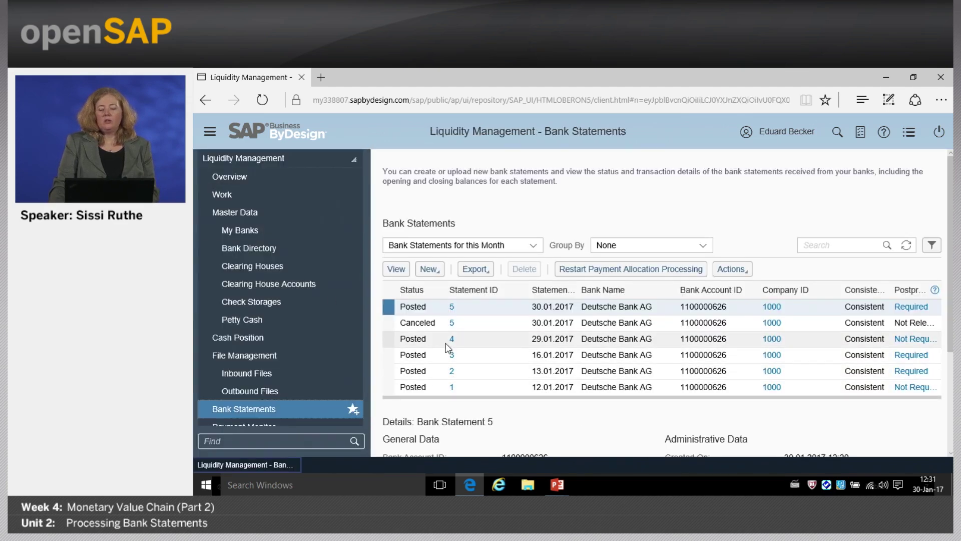
pyautogui.click(906, 246)
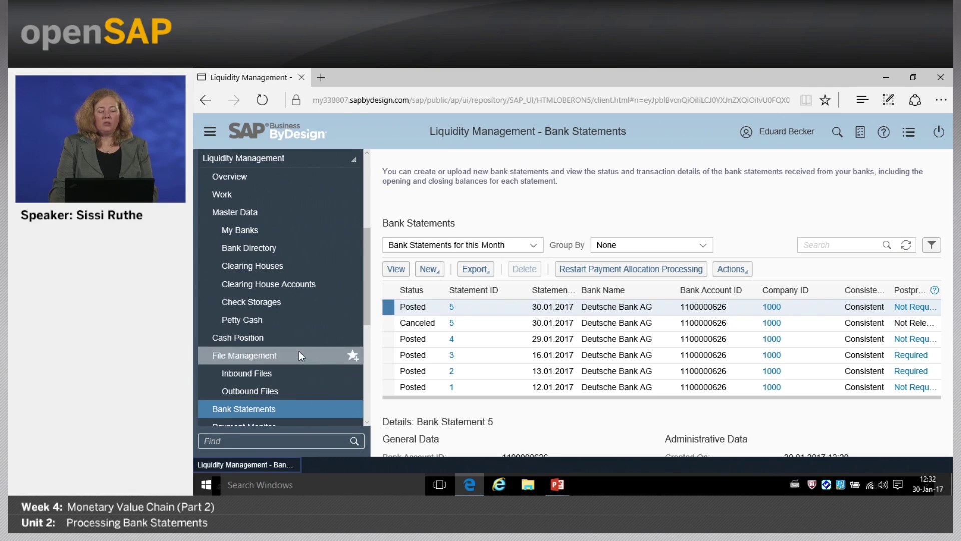
# - View the open tasks in the Receivables work view and list the available task selections
pyautogui.scroll(5, 300, 367)
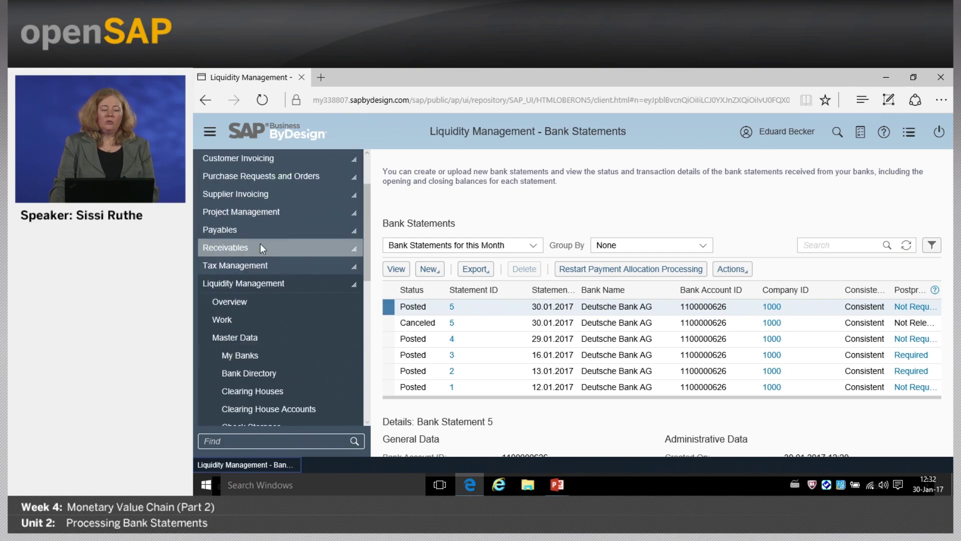
pyautogui.click(260, 247)
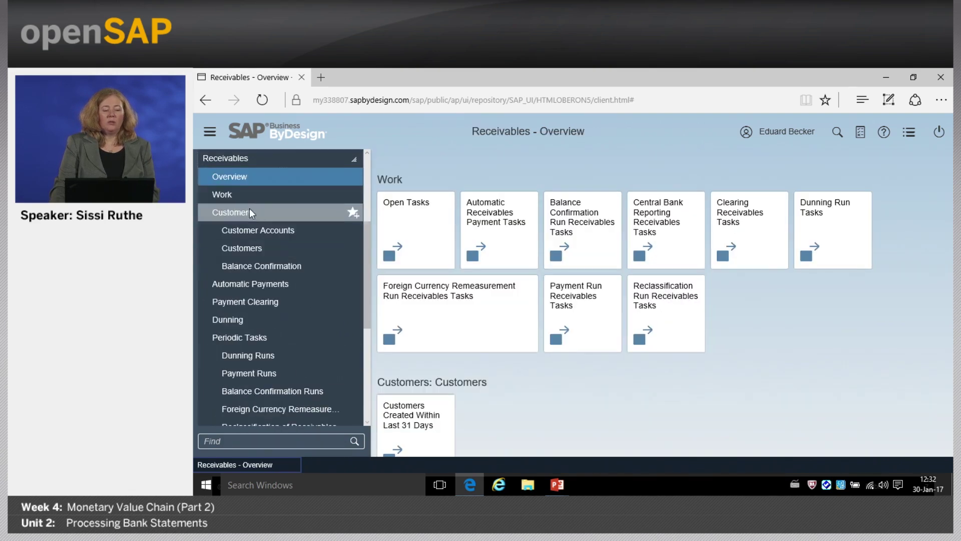
pyautogui.click(248, 193)
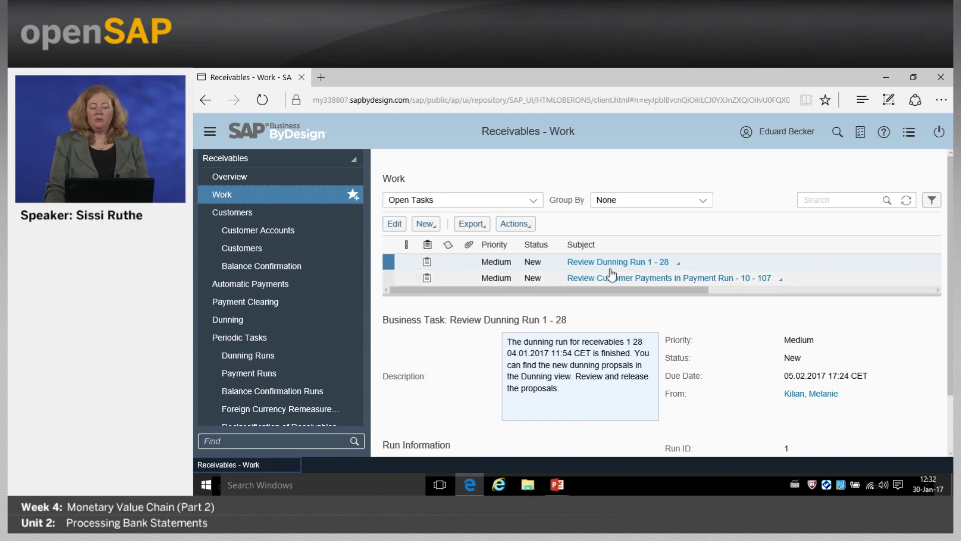
pyautogui.click(535, 201)
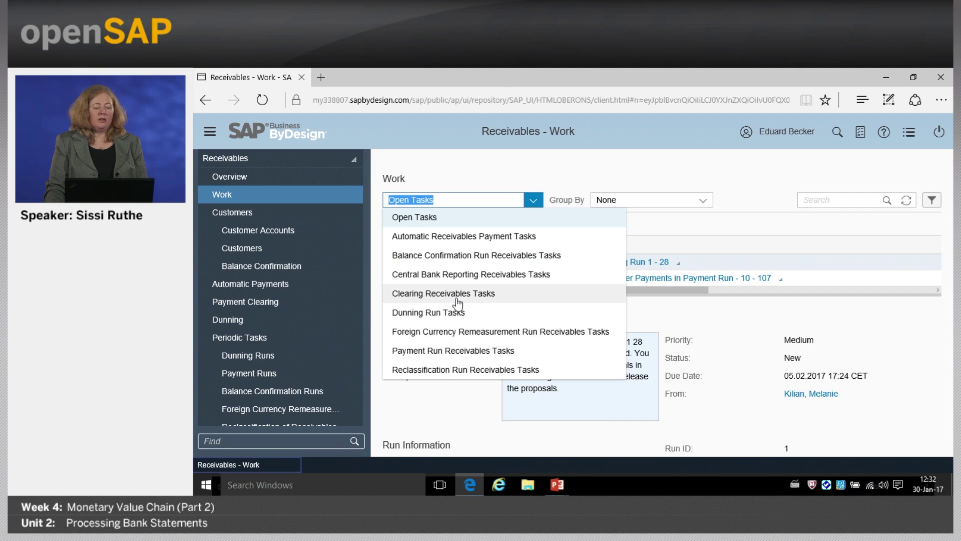
# - View the open payment allocation tasks in the Payment Management work view
pyautogui.scroll(-5, 296, 289)
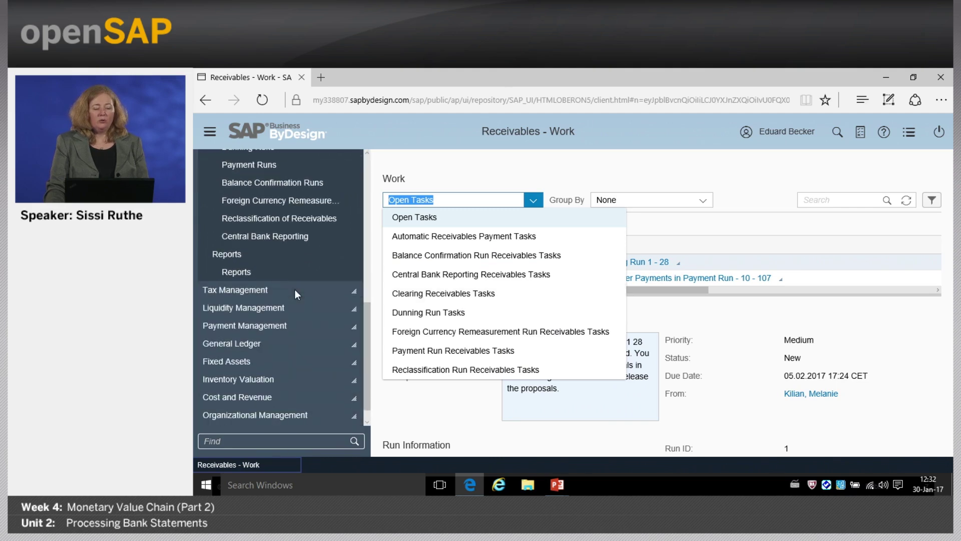
pyautogui.click(281, 324)
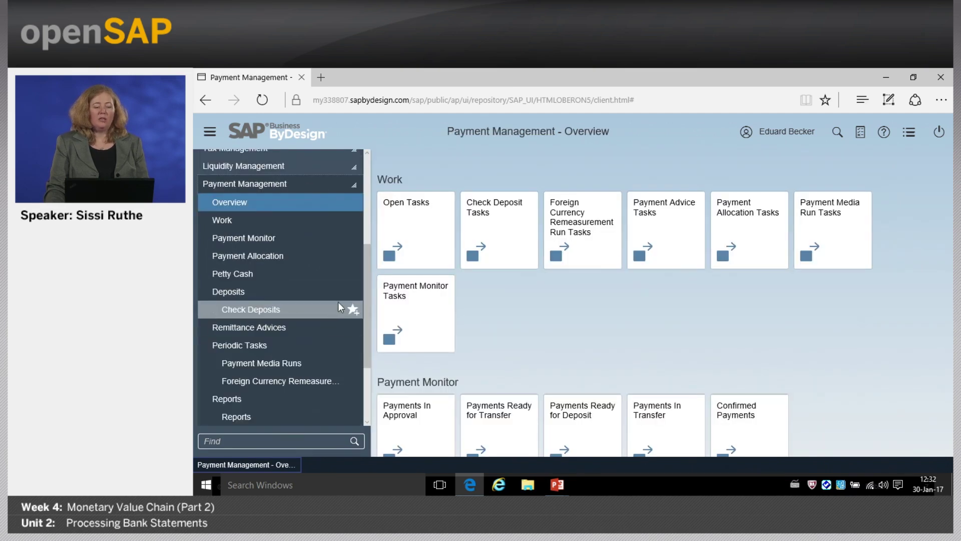
pyautogui.click(413, 220)
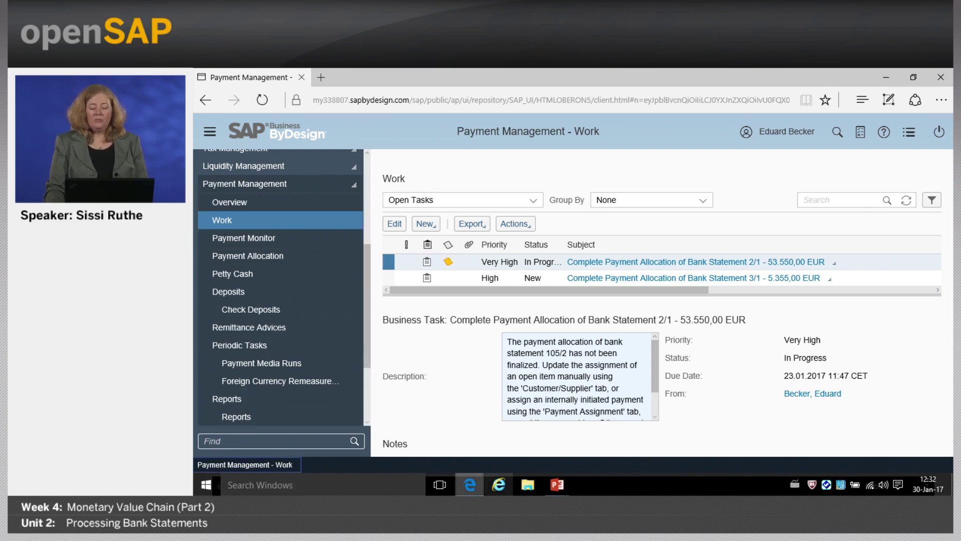
# - Switch to the PowerPoint slide show and advance to the Summary slide of Processing Bank Statements
pyautogui.moveTo(555, 488)
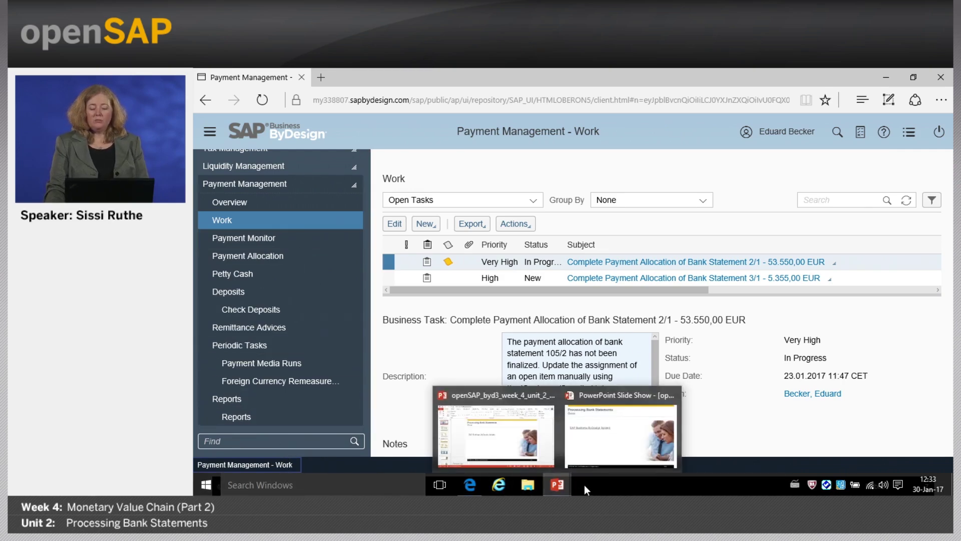
pyautogui.click(604, 458)
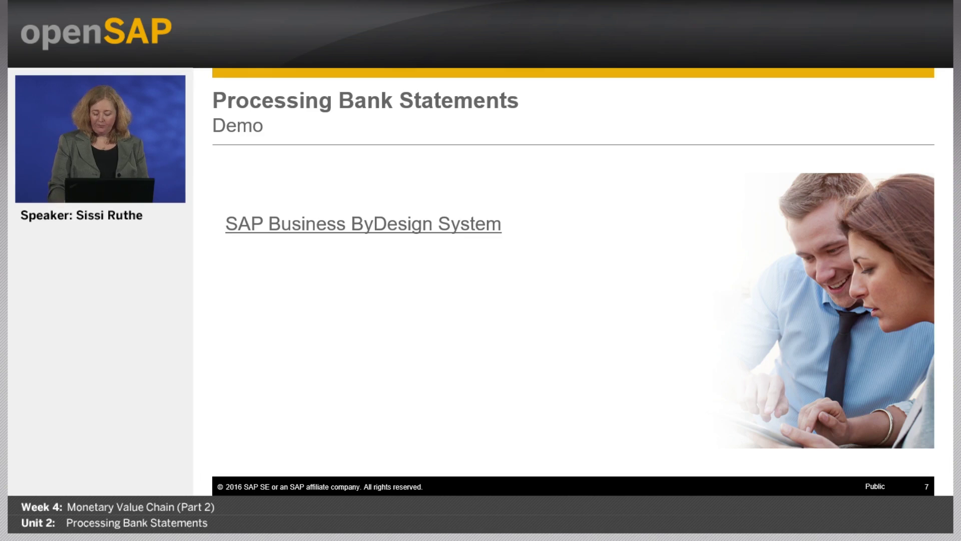
pyautogui.press('Right')
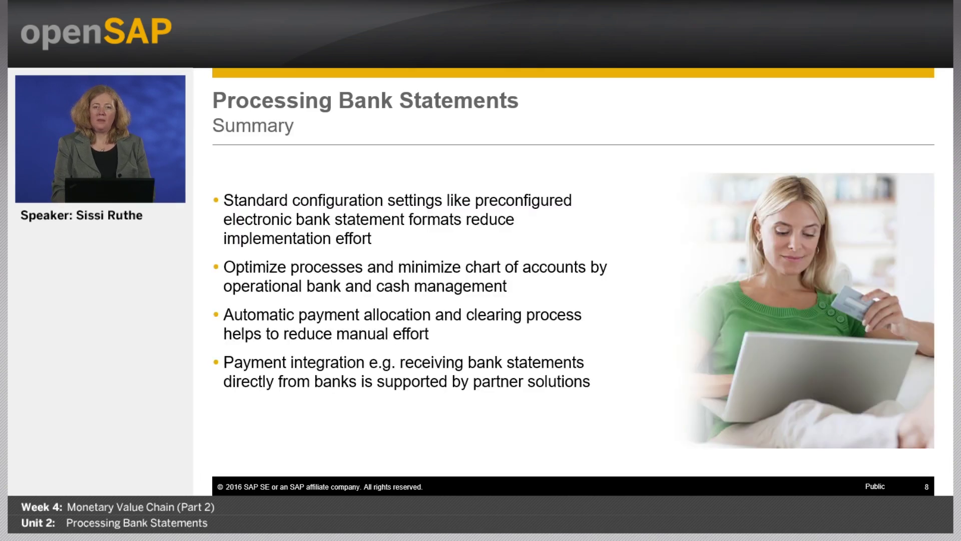
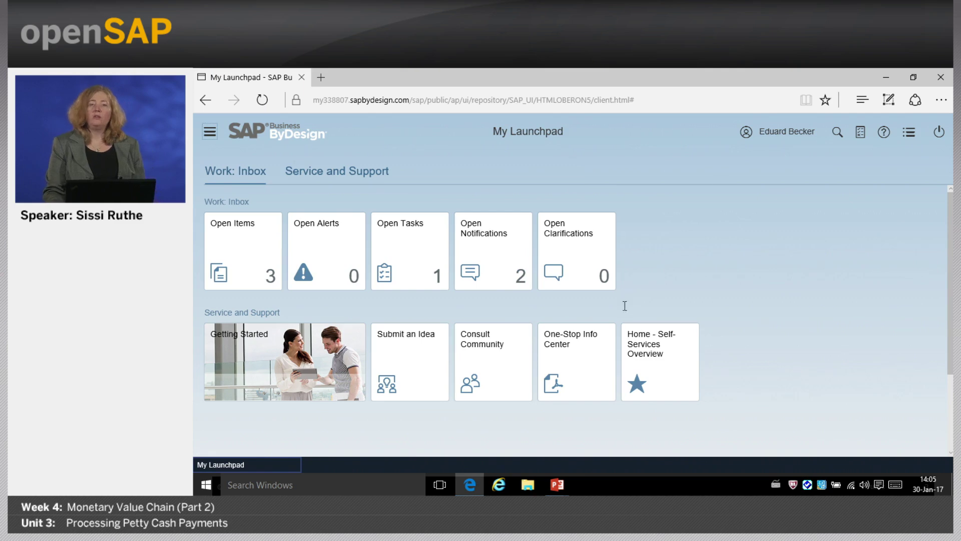
# - Open the master data of petty cash 1 in Liquidity Management, review its account determination group, and close it
pyautogui.click(209, 133)
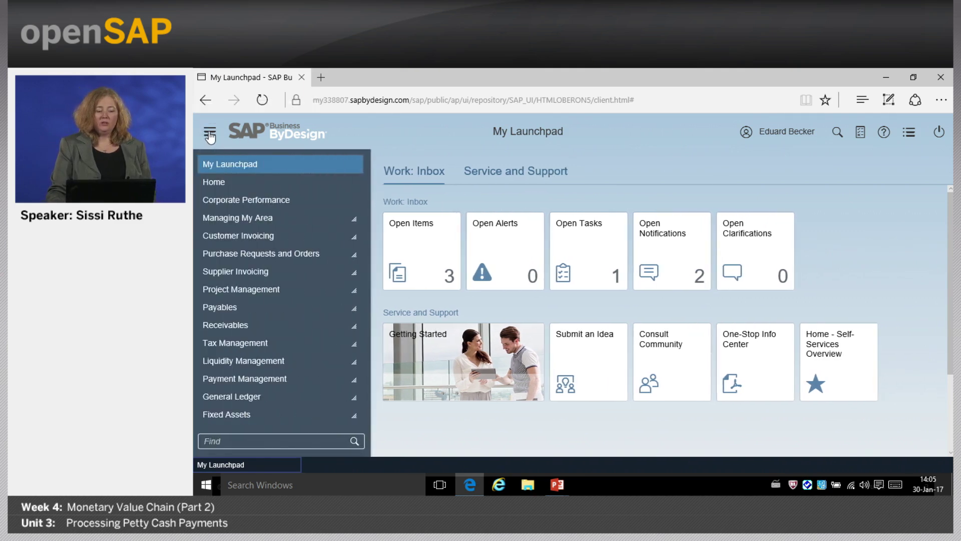
pyautogui.click(290, 362)
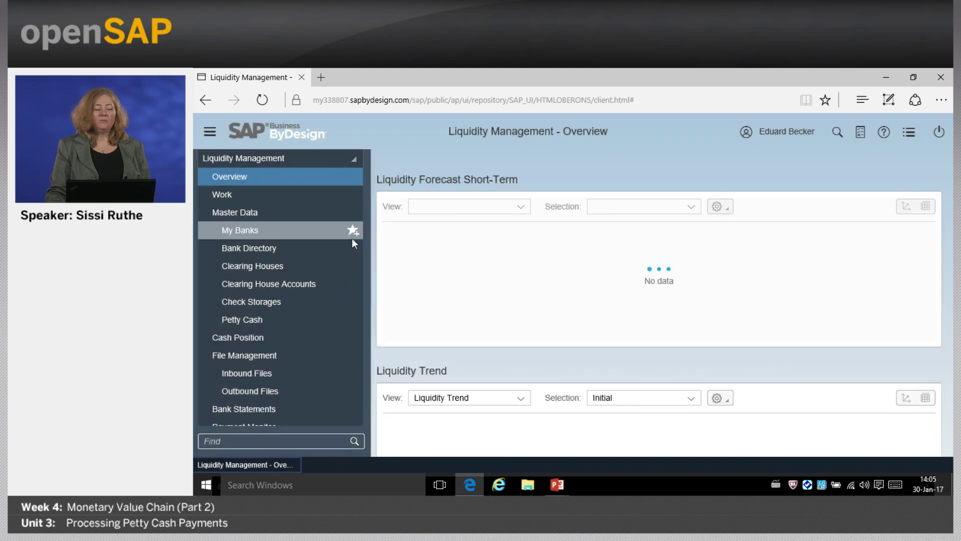
pyautogui.click(255, 320)
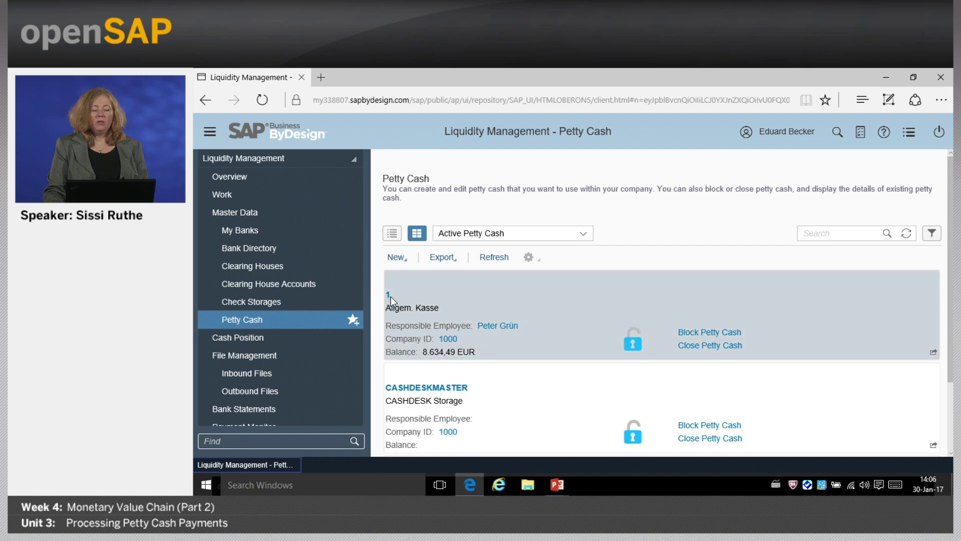
pyautogui.click(571, 285)
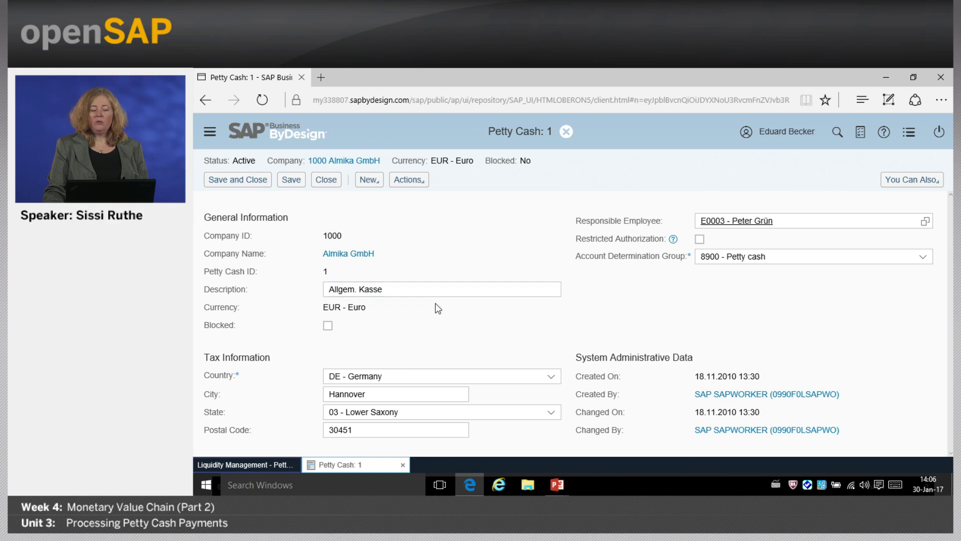
pyautogui.click(762, 258)
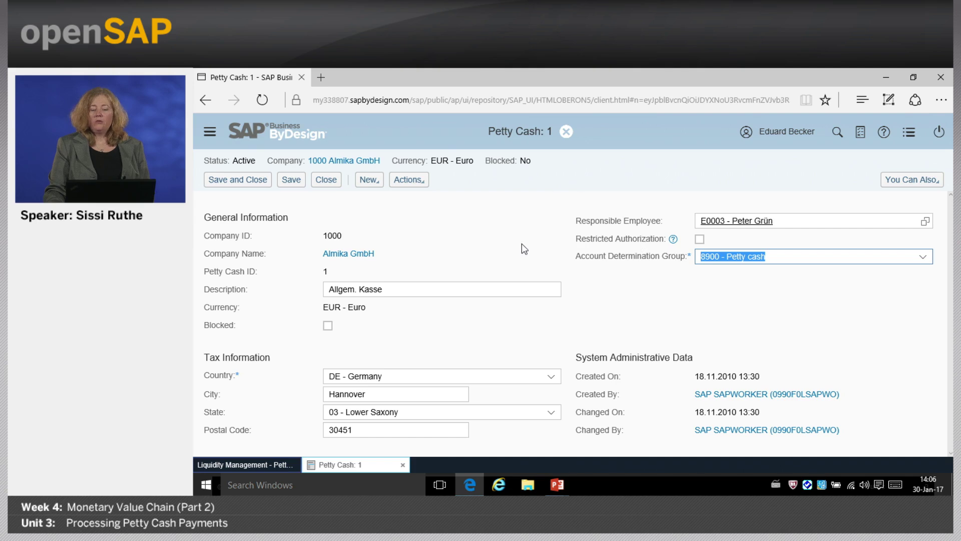
pyautogui.click(333, 183)
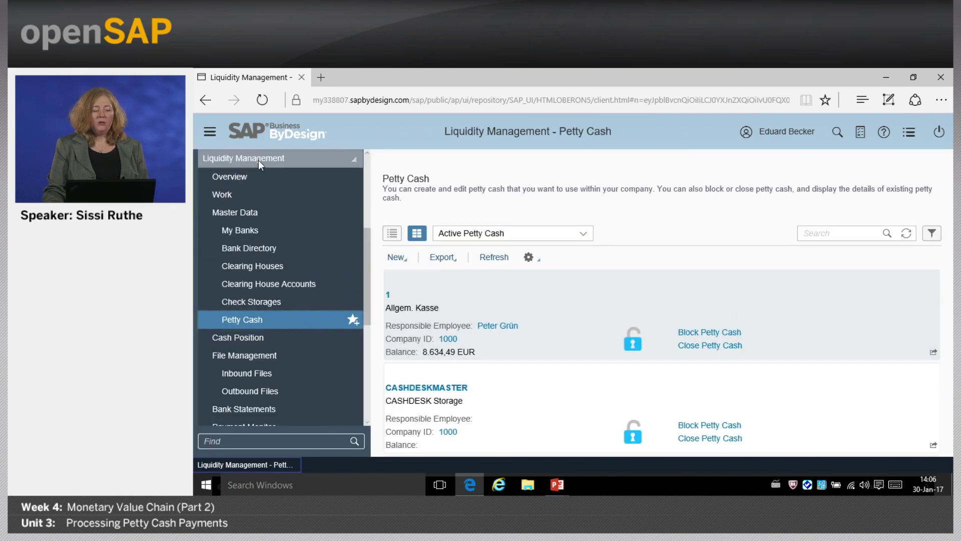
# - Open the journal of petty cash 1 from the Petty Cash view in Payment Management
pyautogui.click(258, 159)
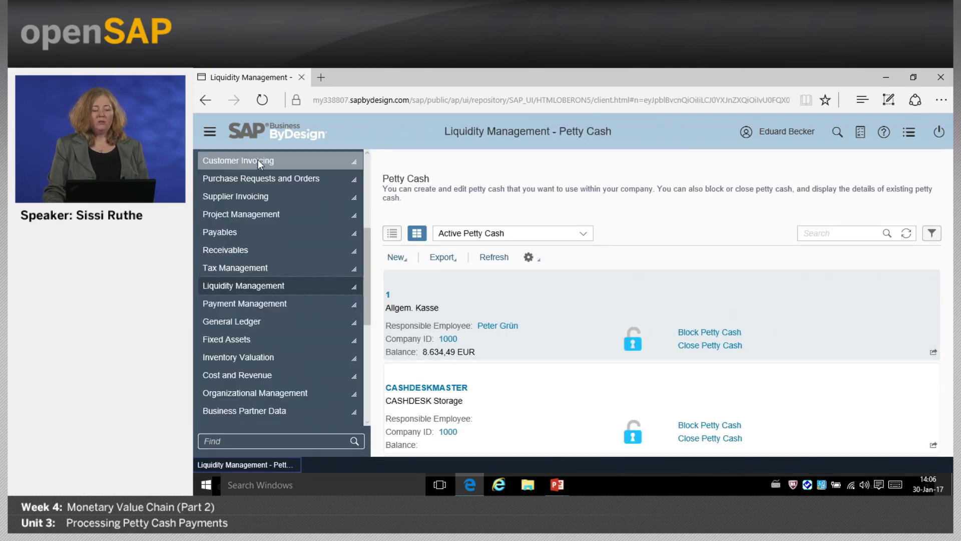
pyautogui.click(284, 305)
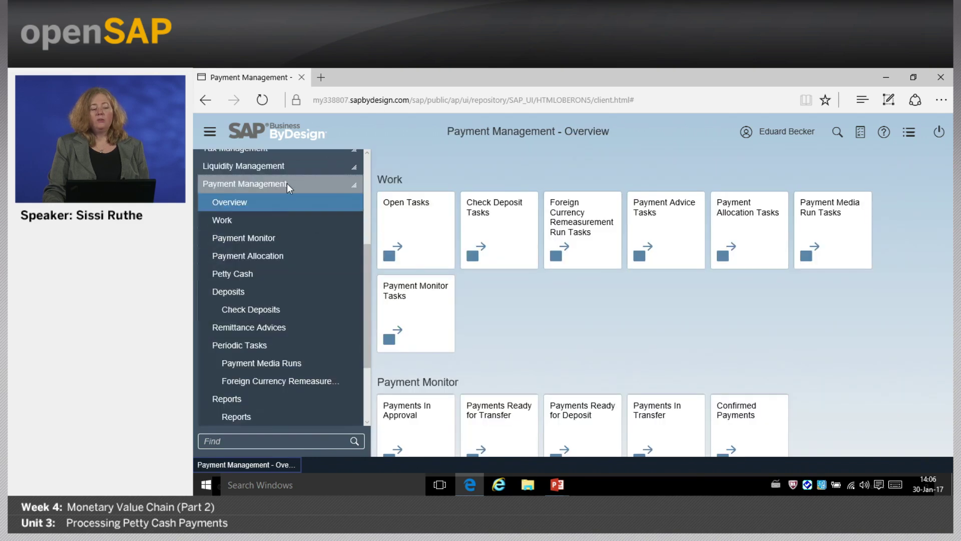
pyautogui.click(281, 274)
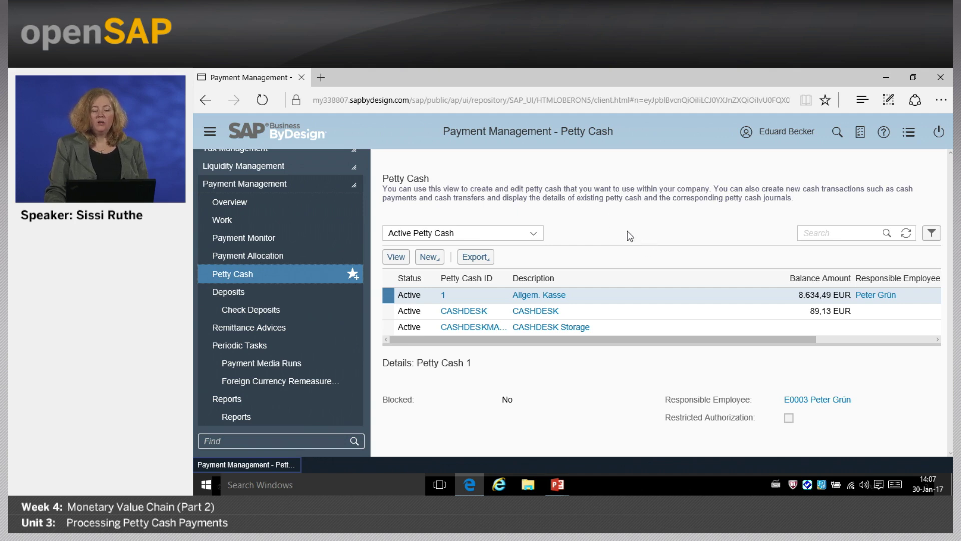
pyautogui.click(395, 257)
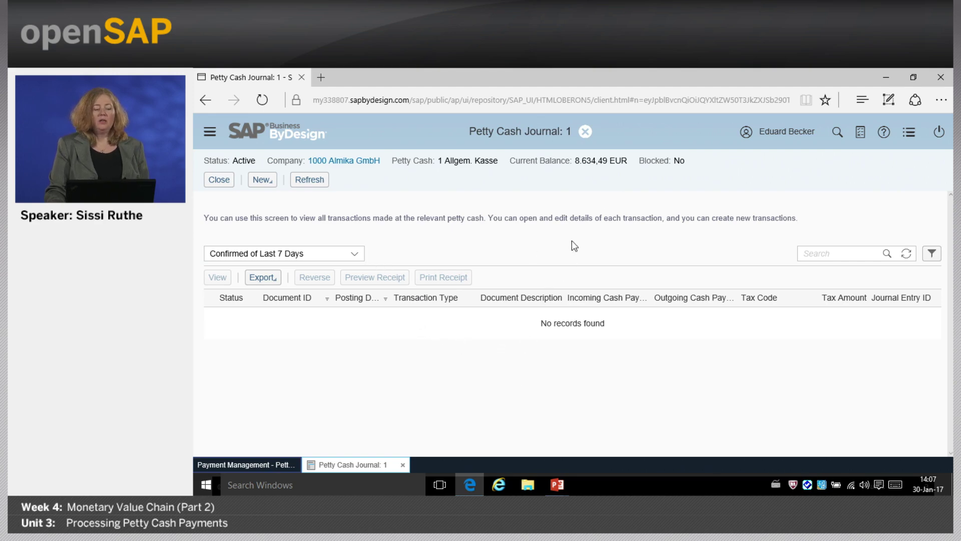
# - Show all transactions in the petty cash journal and widen the Transaction Type column to fit its contents
pyautogui.click(356, 255)
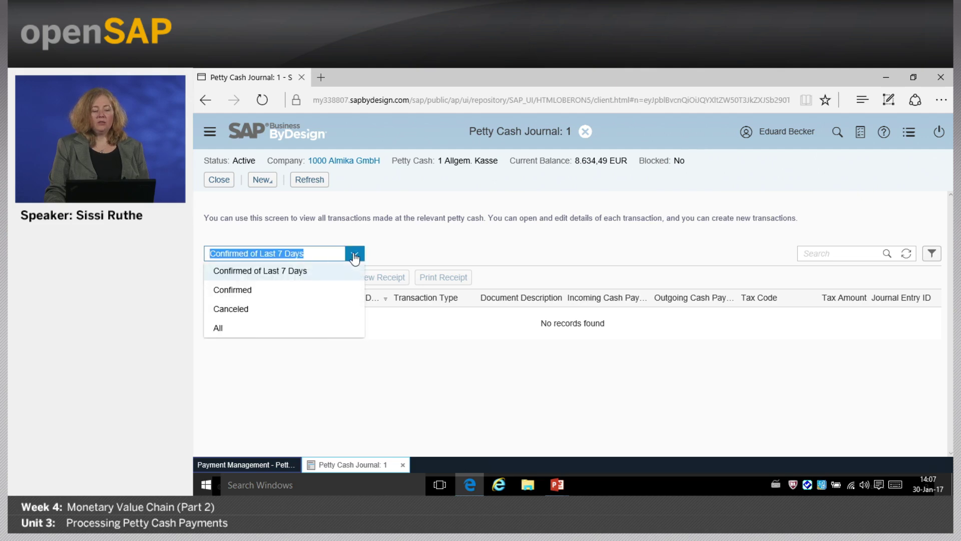
pyautogui.click(261, 328)
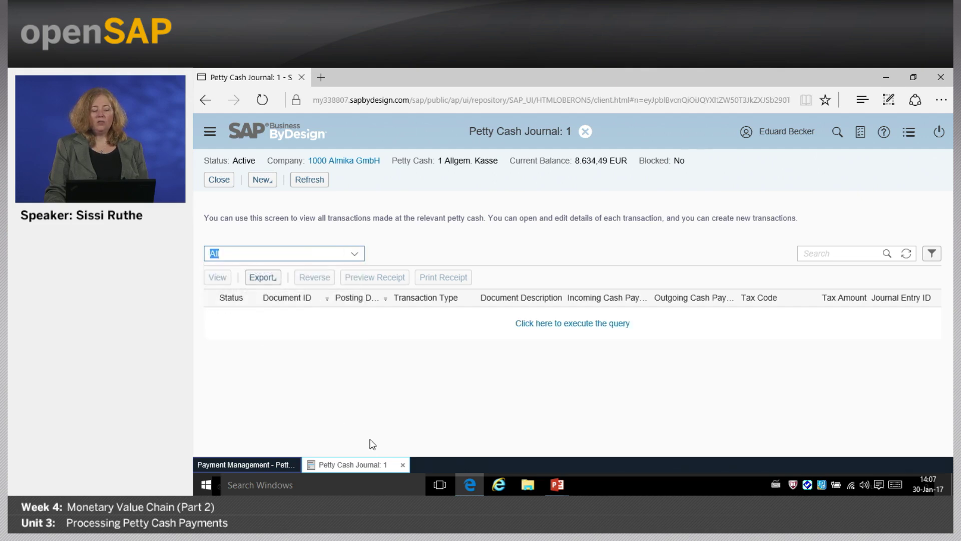
pyautogui.click(586, 325)
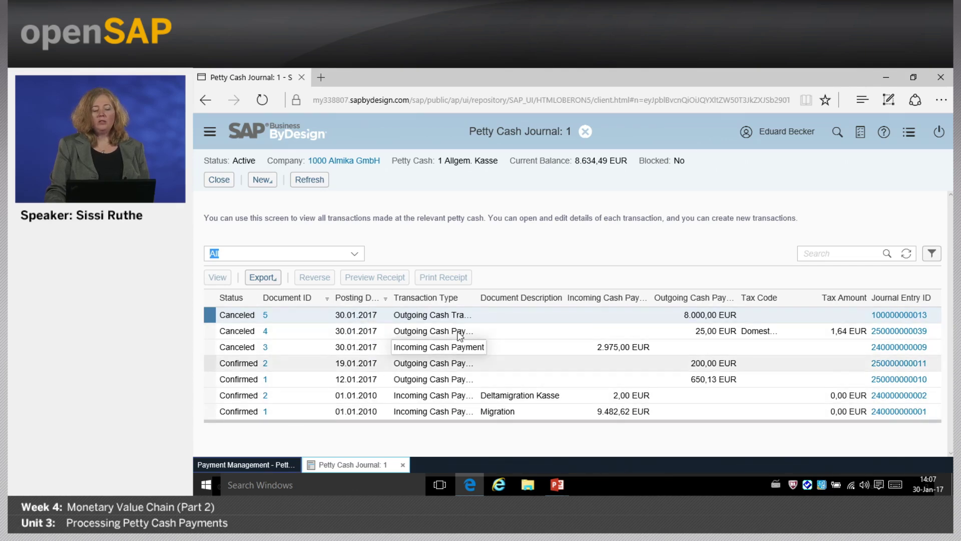
pyautogui.doubleClick(478, 297)
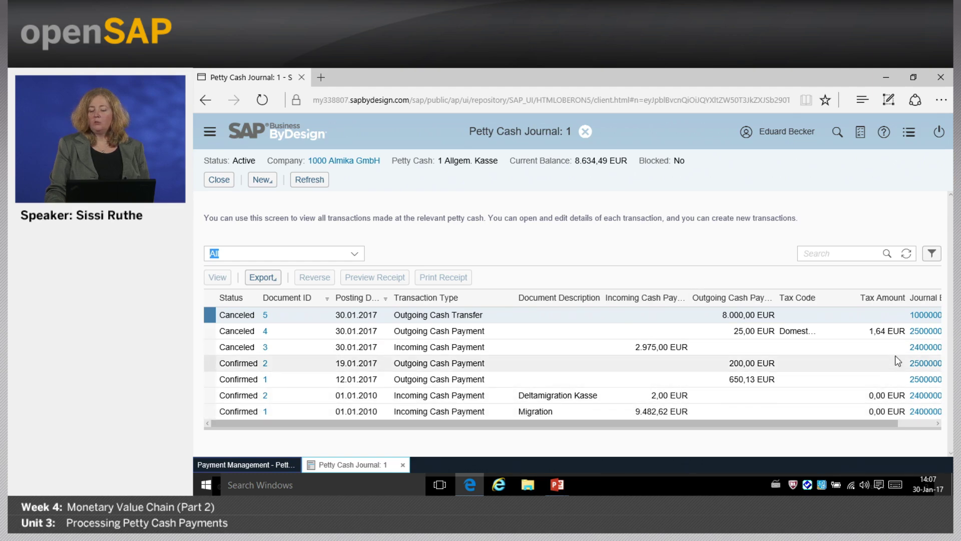
pyautogui.hscroll(2, 900, 348)
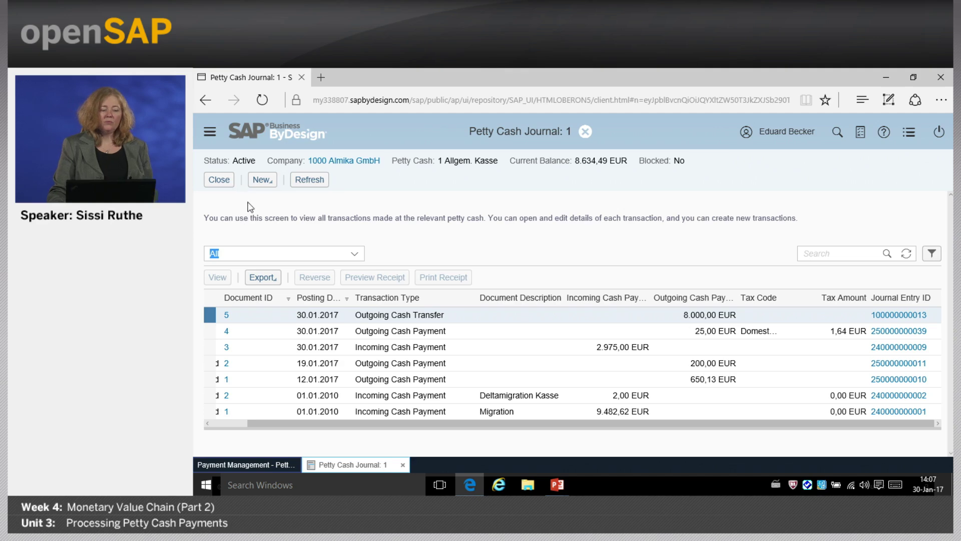
# - Create an incoming cash payment with reference to items and set Cargo Logistik Hamburg as the payer
pyautogui.click(270, 186)
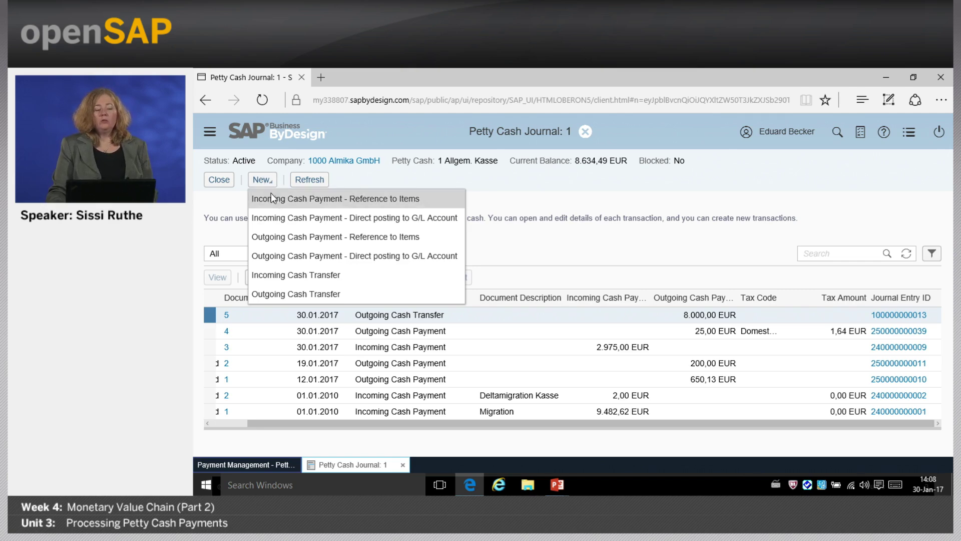
pyautogui.click(361, 198)
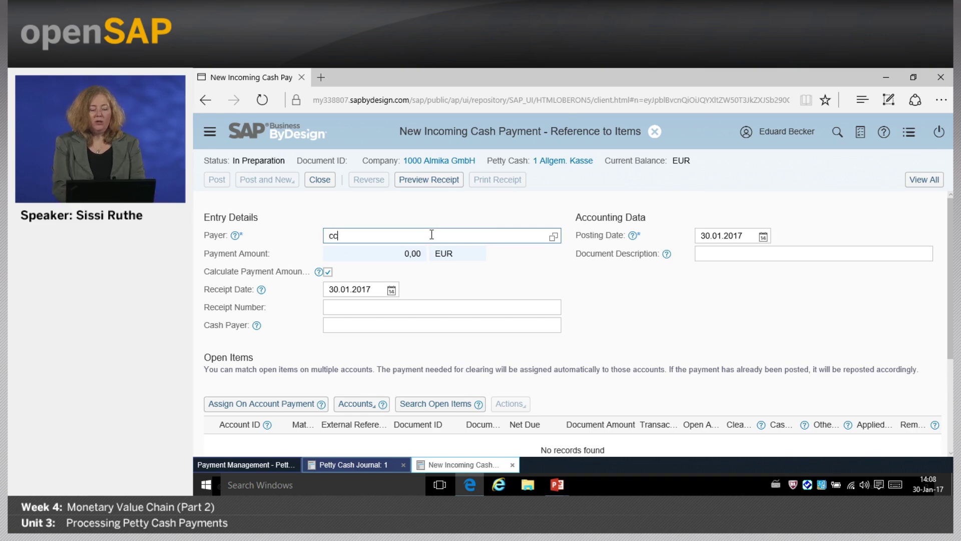
pyautogui.write('o')
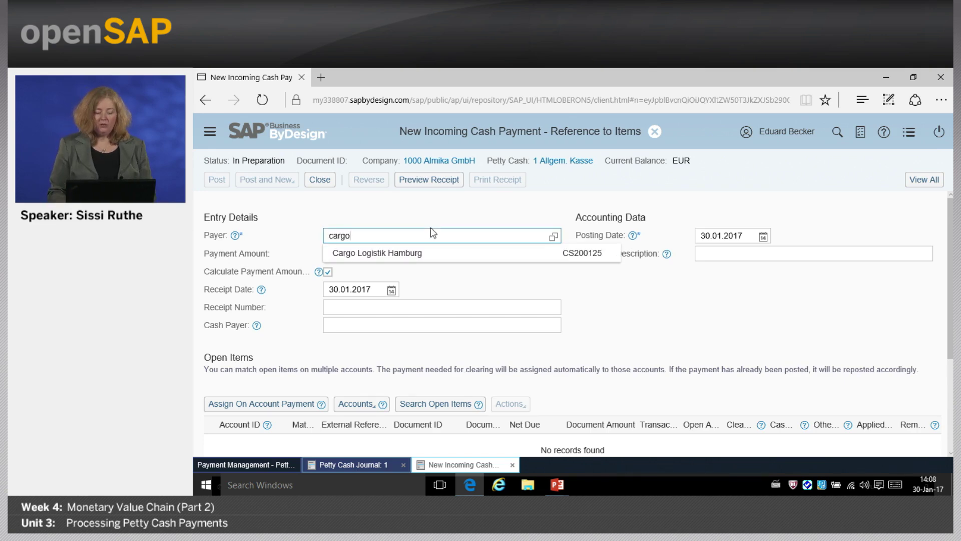
pyautogui.click(400, 254)
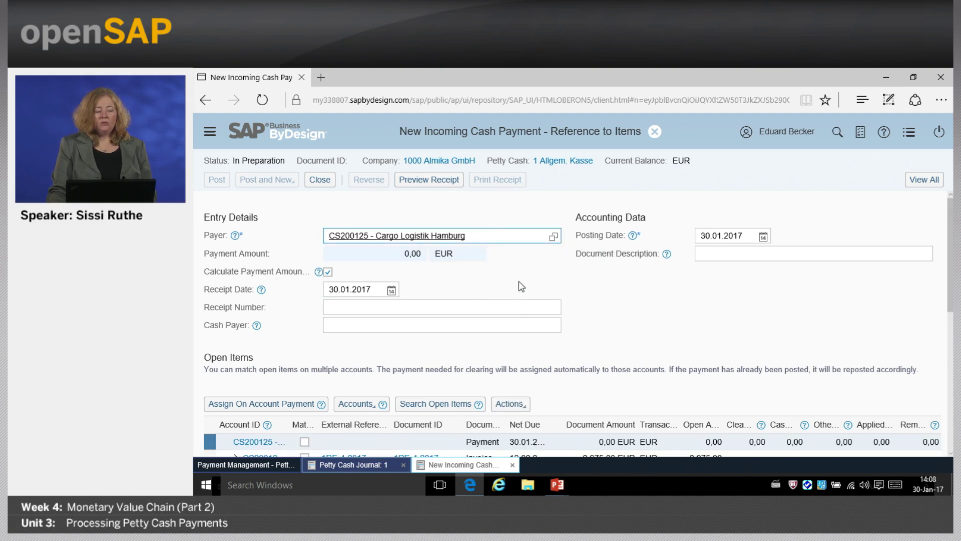
# - Match the payer's open invoice in the open items list to the incoming cash payment
pyautogui.scroll(-1, 531, 281)
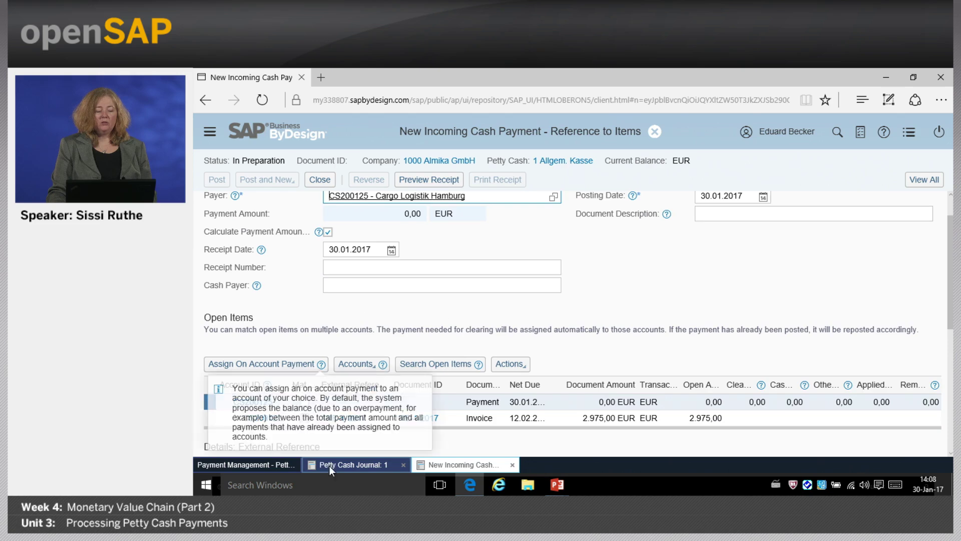
pyautogui.click(589, 364)
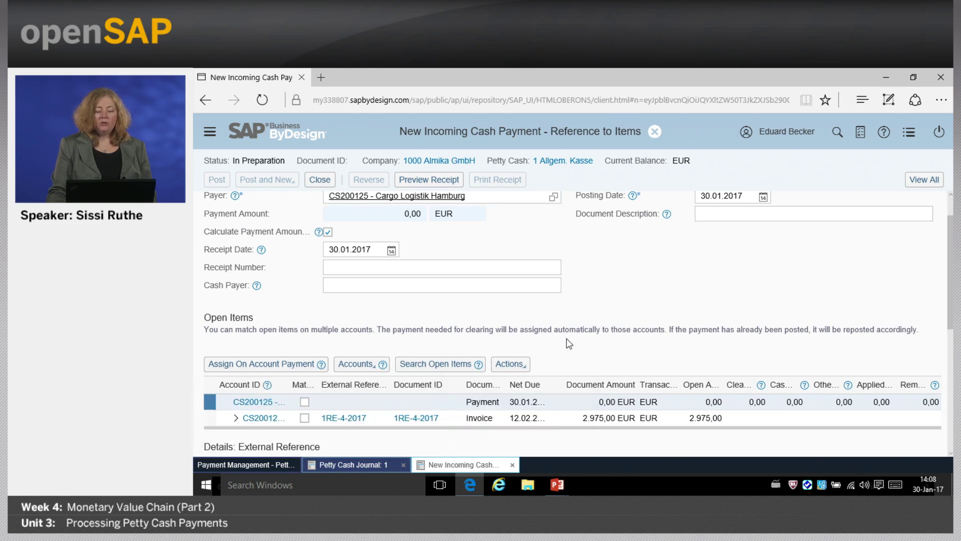
pyautogui.click(304, 418)
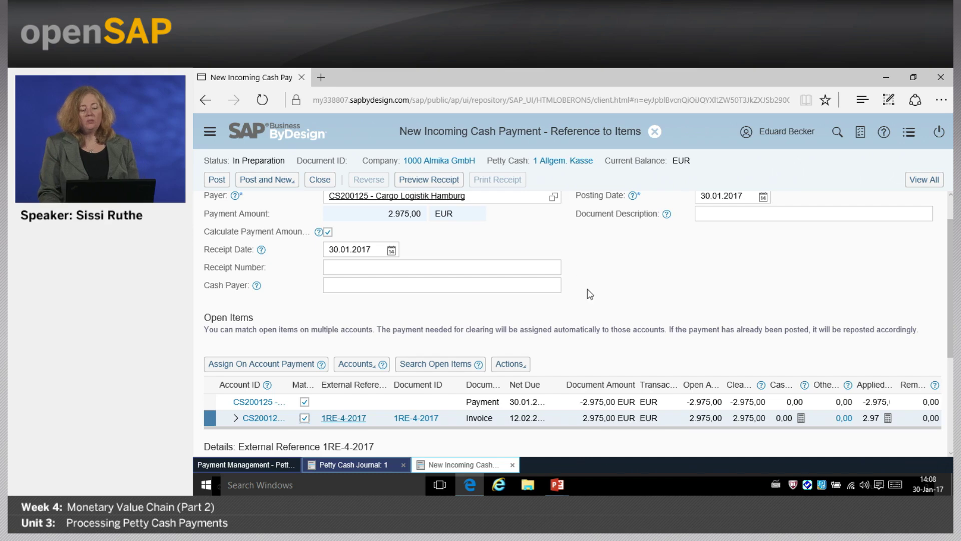
# - Examine the receipt date, receipt number, cash payer and document description fields and the matched open items of the cash payment
pyautogui.scroll(1, 593, 290)
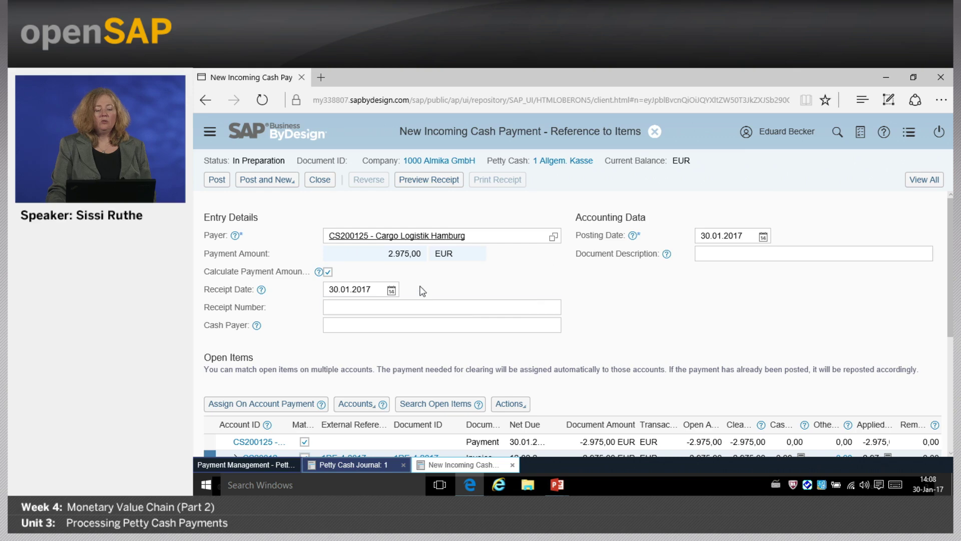
pyautogui.click(415, 305)
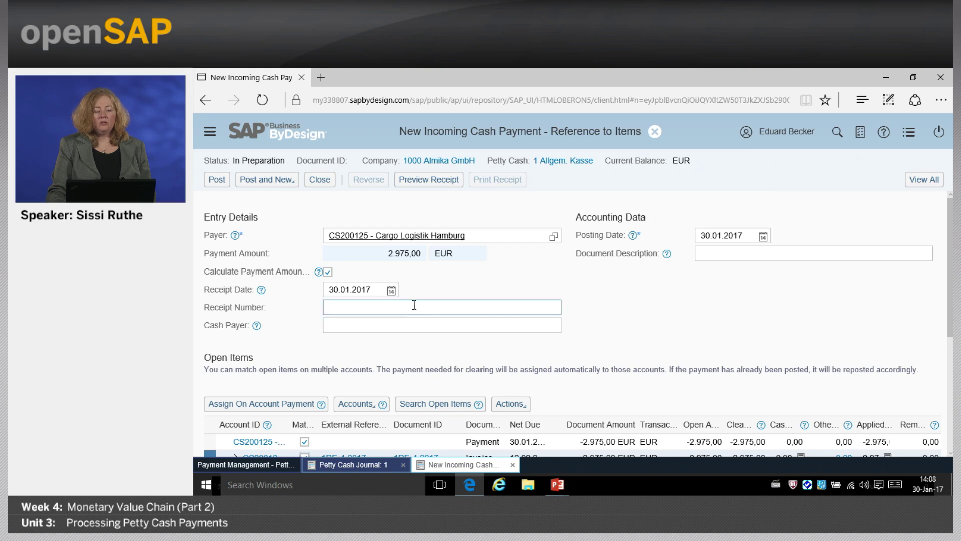
pyautogui.click(377, 289)
pyautogui.click(380, 309)
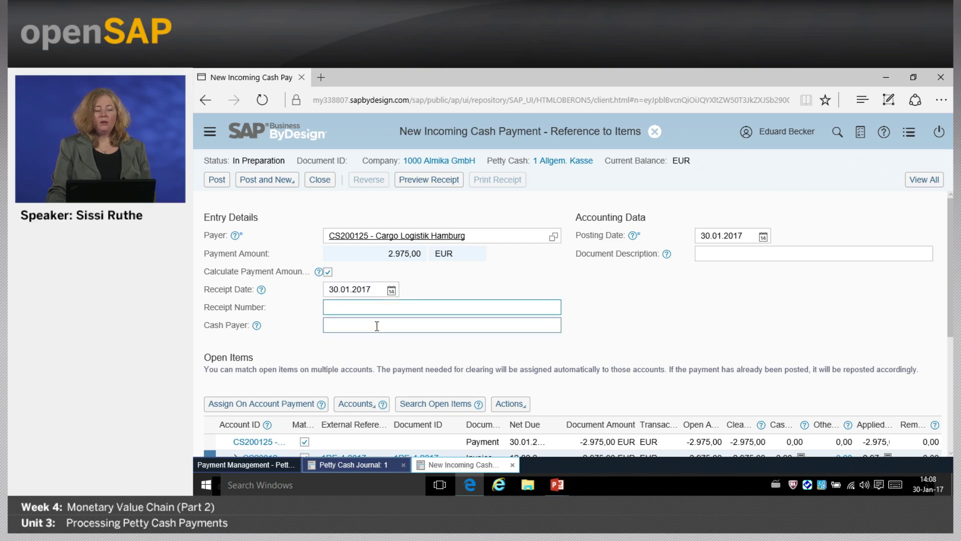
pyautogui.click(376, 325)
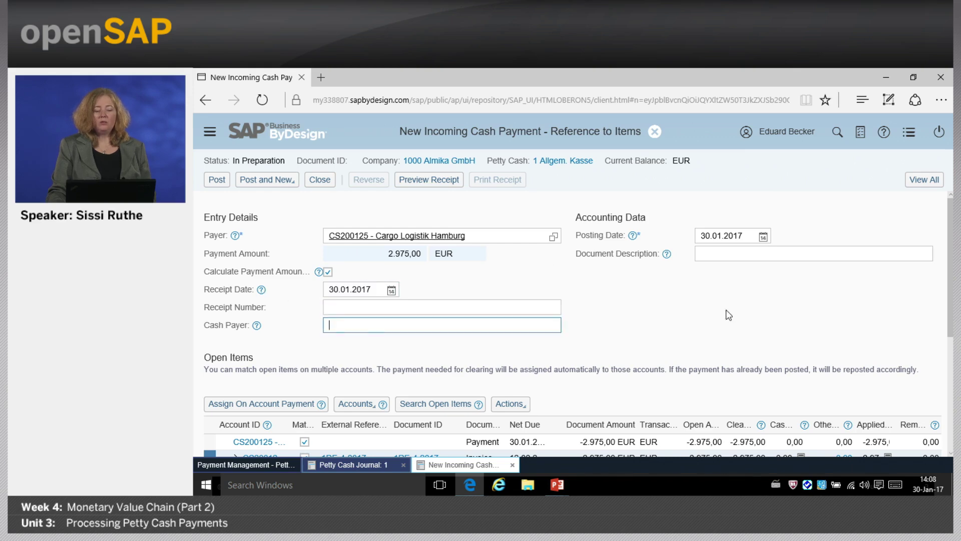
pyautogui.click(746, 258)
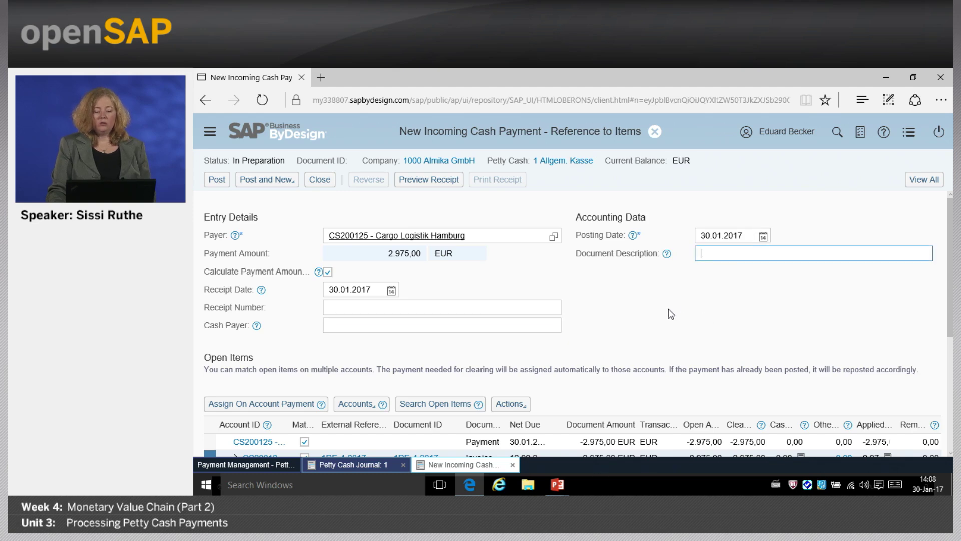
pyautogui.scroll(-2, 621, 311)
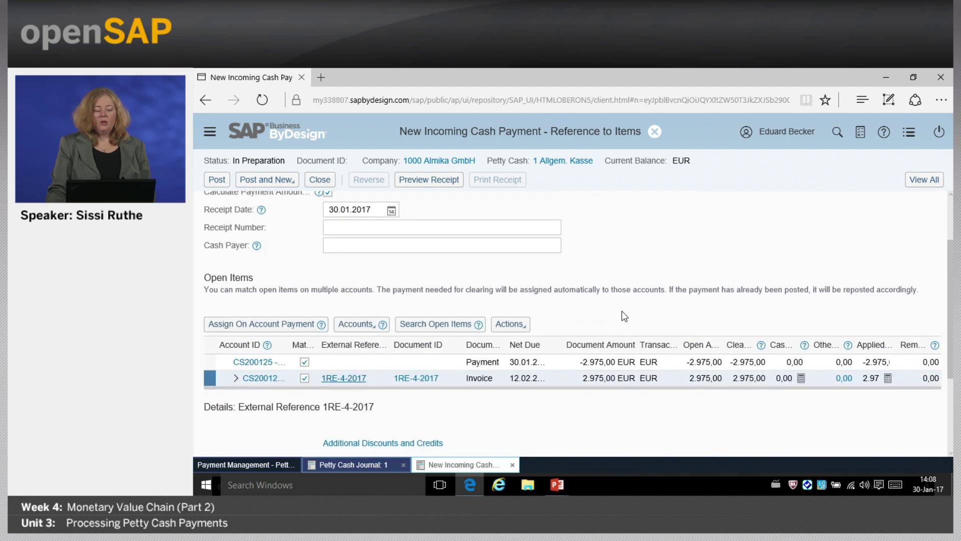
pyautogui.scroll(2, 625, 316)
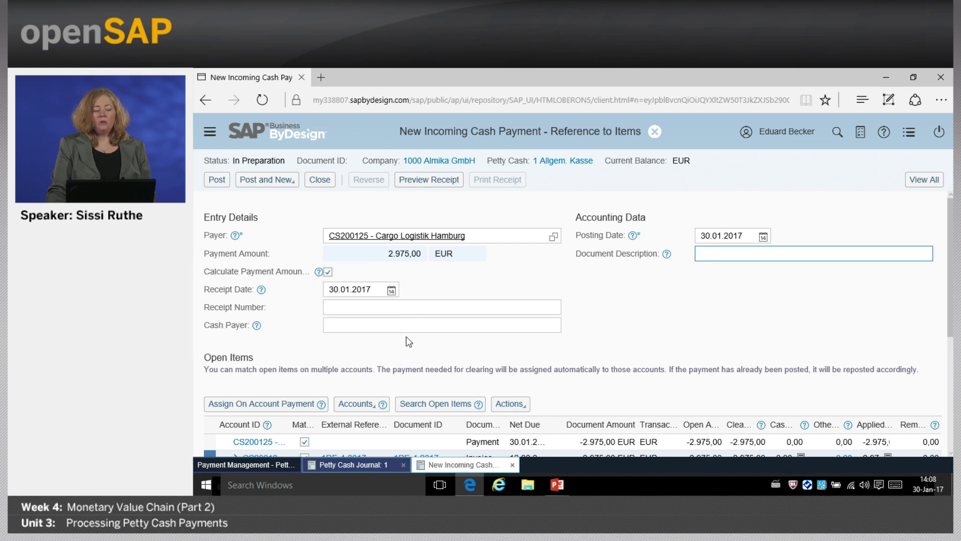
# - Disable automatic calculation of the payment amount to make the amount editable, and enable the calculation again
pyautogui.click(327, 272)
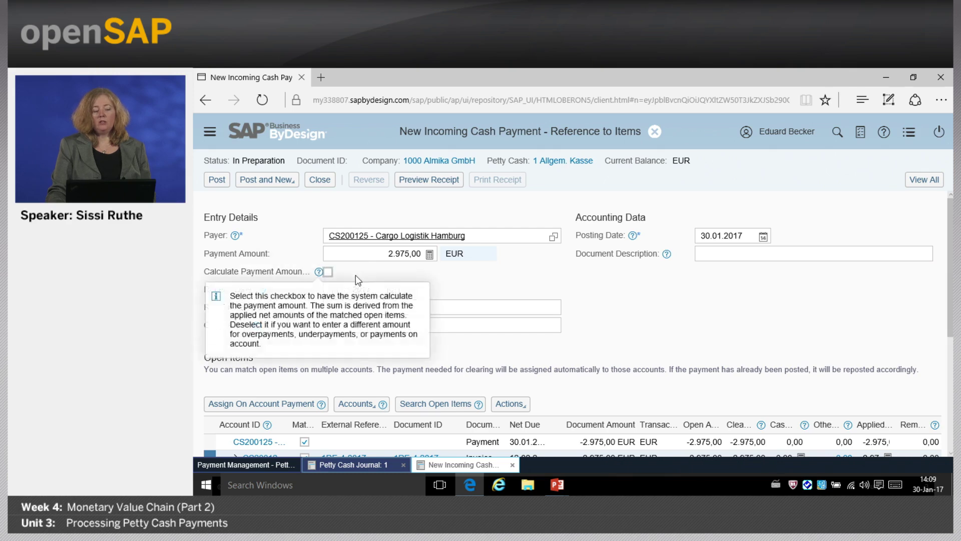
pyautogui.click(370, 259)
pyautogui.doubleClick(370, 258)
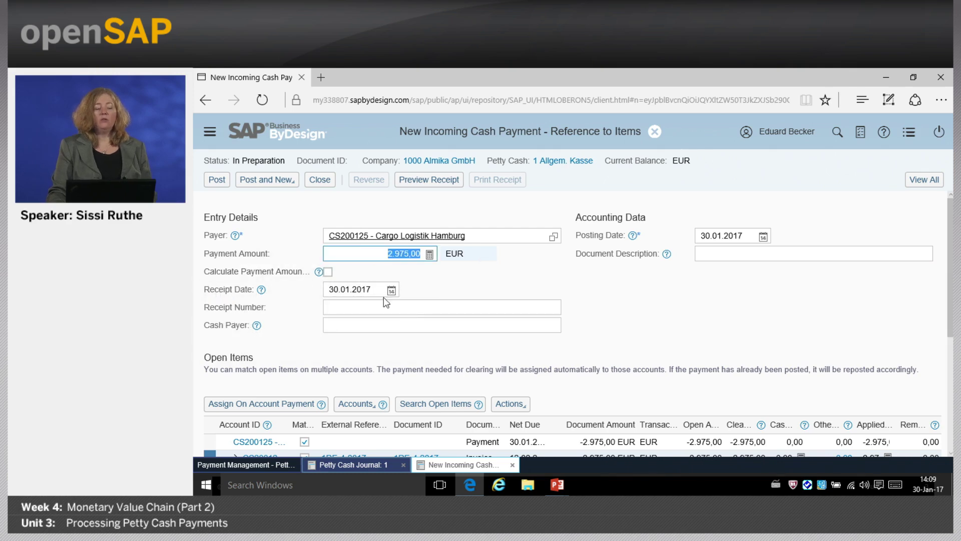
pyautogui.click(328, 272)
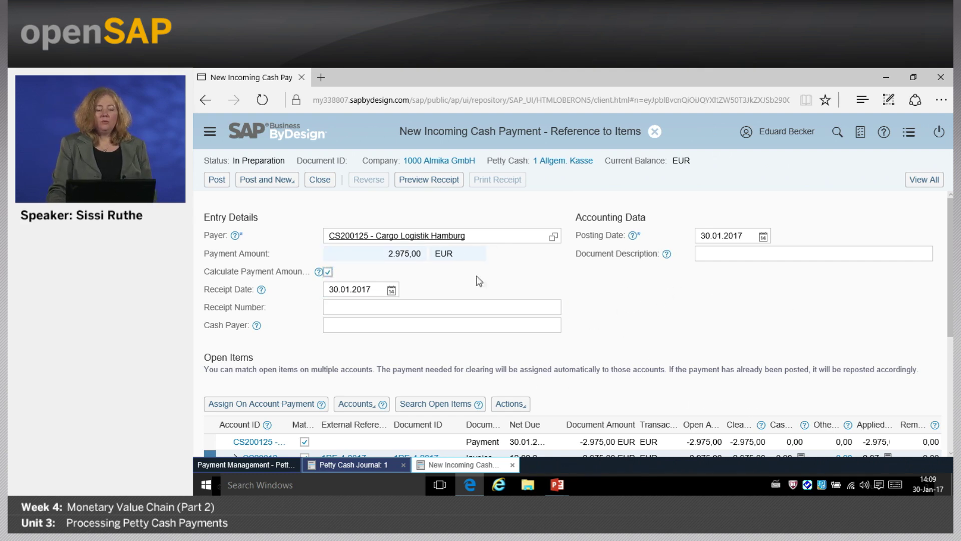
# - Preview the petty cash receipt for the incoming payment and review the full page
pyautogui.click(439, 184)
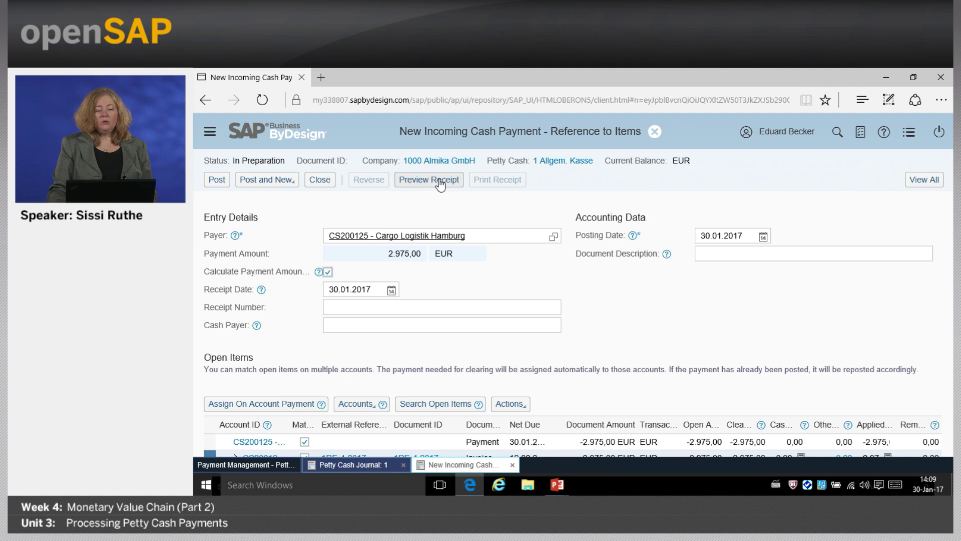
pyautogui.click(440, 181)
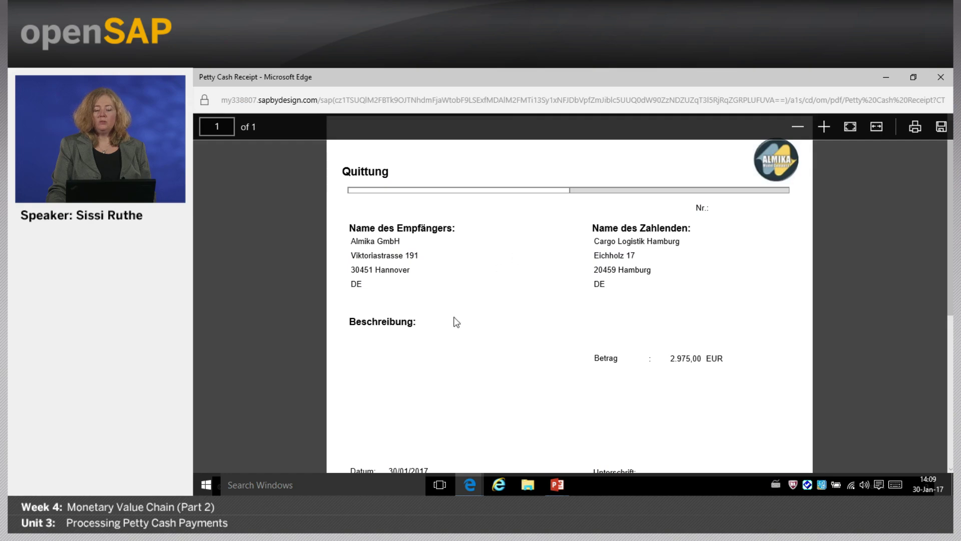
pyautogui.scroll(-5, 447, 278)
pyautogui.scroll(5, 446, 272)
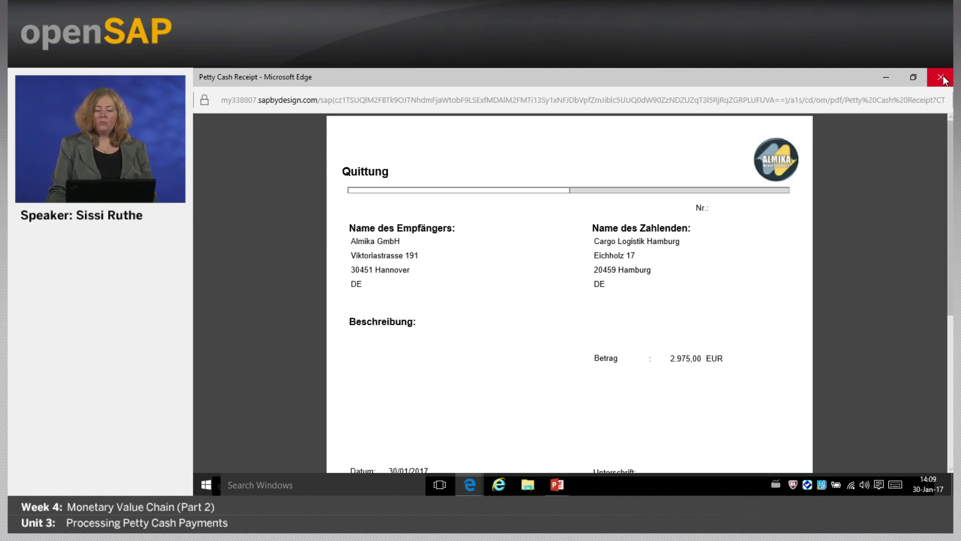
# - Close the receipt preview, post the incoming cash payment, and return to the petty cash journal
pyautogui.click(942, 77)
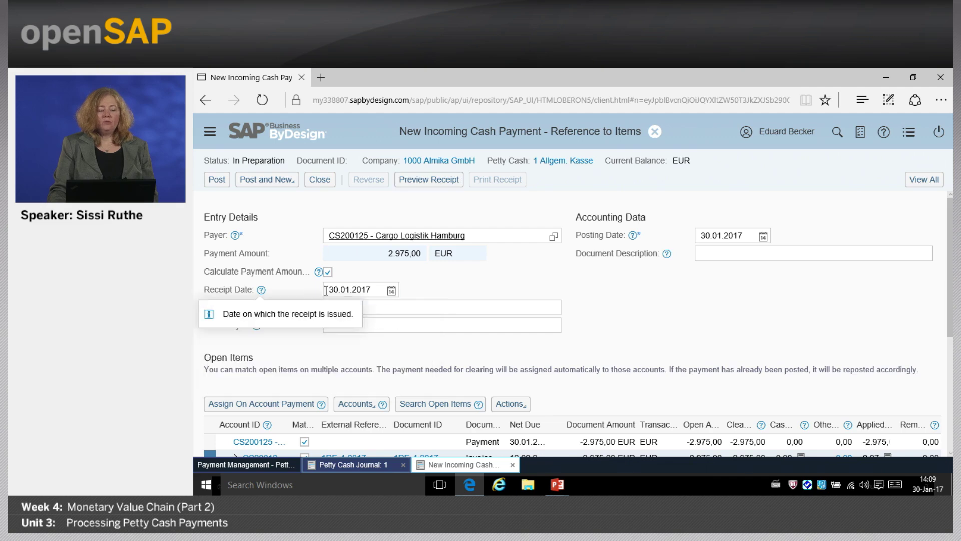
pyautogui.click(216, 181)
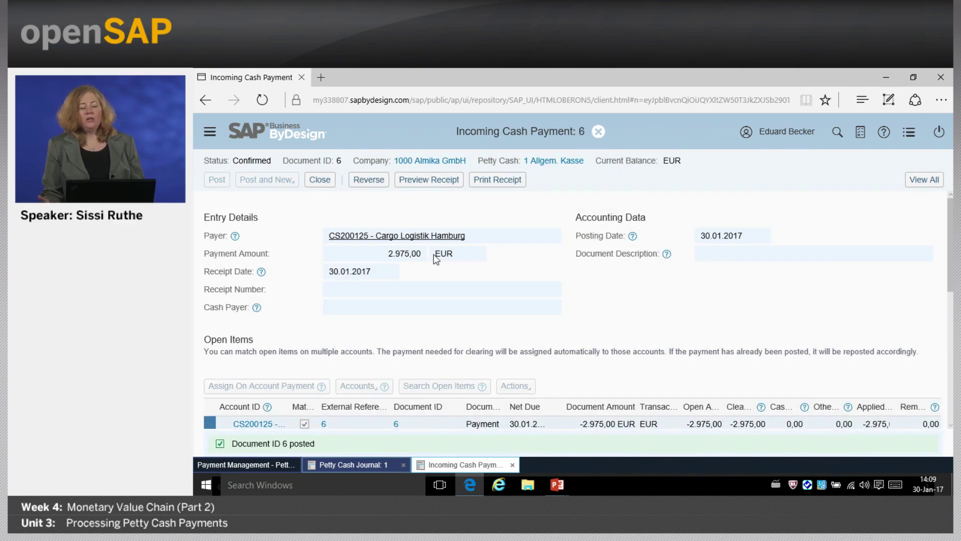
pyautogui.click(320, 180)
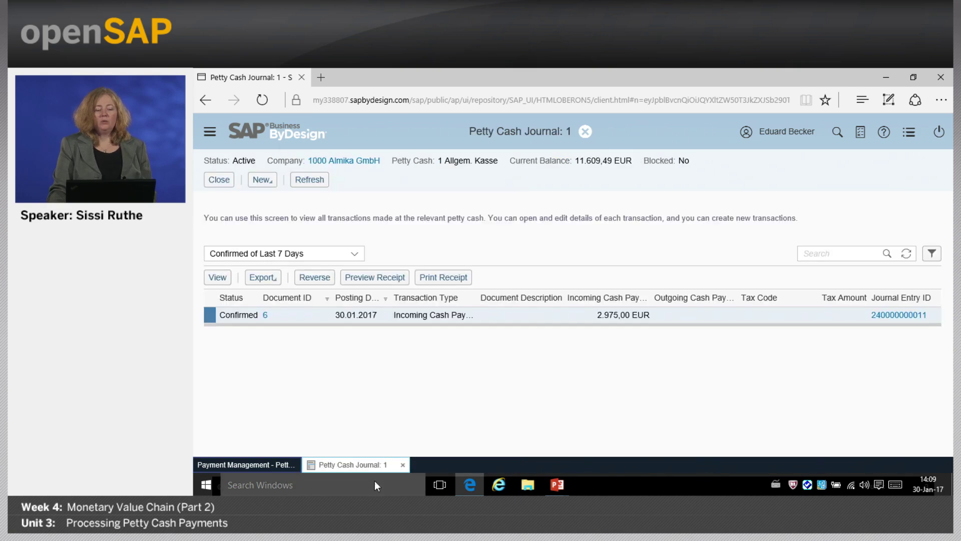
# - Create a new outgoing cash payment with direct posting to a G/L account, keeping Germany as tax country and the gross entry type
pyautogui.click(268, 183)
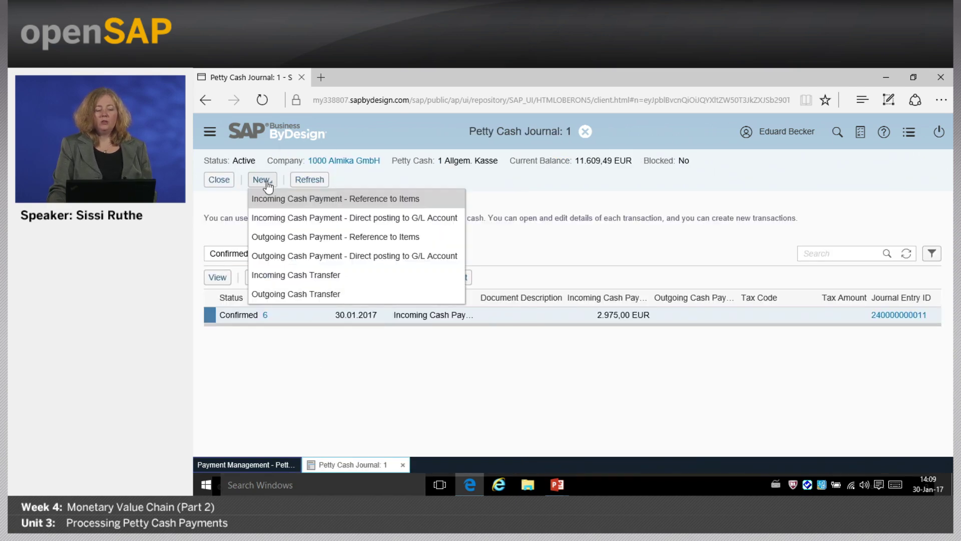
pyautogui.click(387, 256)
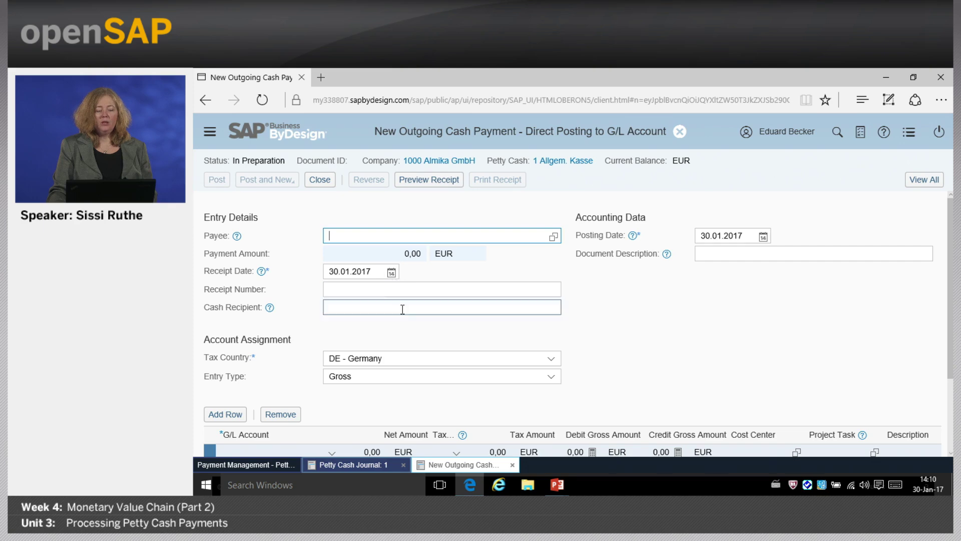
pyautogui.click(372, 272)
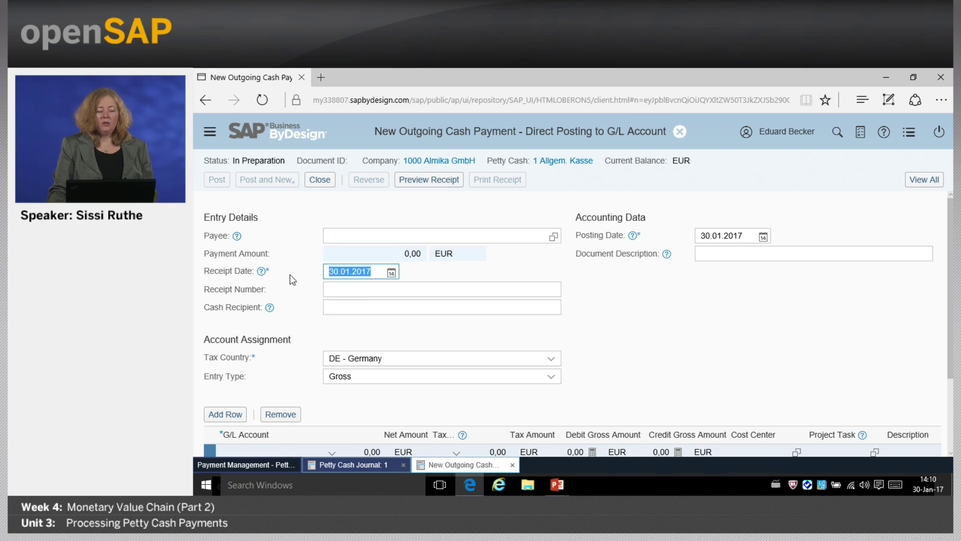
pyautogui.click(415, 289)
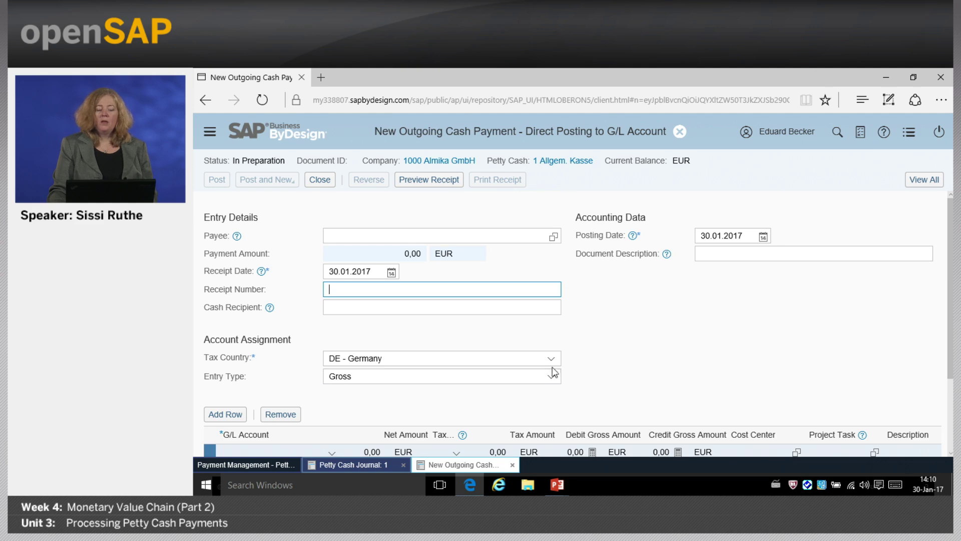
pyautogui.scroll(-2, 550, 374)
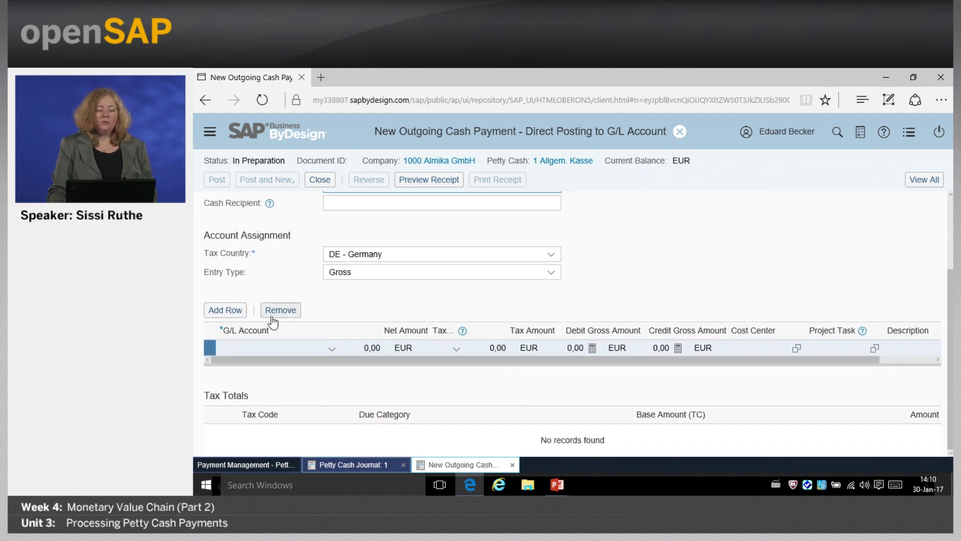
# - Assign the G/L account A-7410 - Postage to the first account assignment row of the outgoing cash payment
pyautogui.click(332, 349)
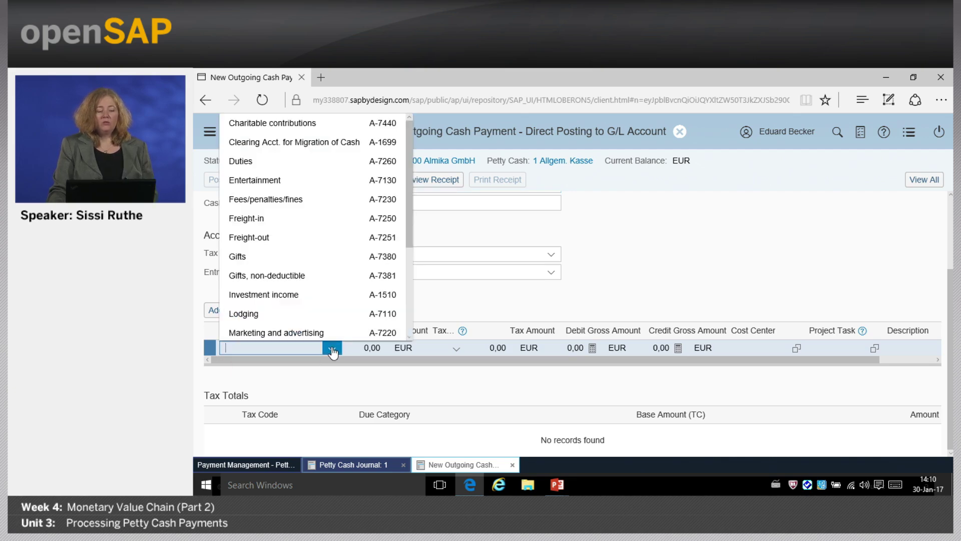
pyautogui.scroll(-3, 316, 287)
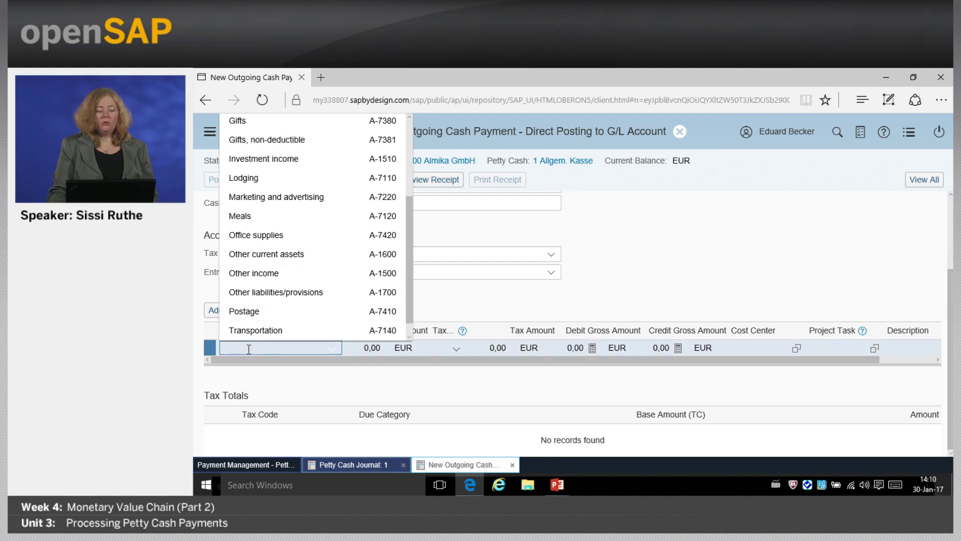
pyautogui.click(286, 344)
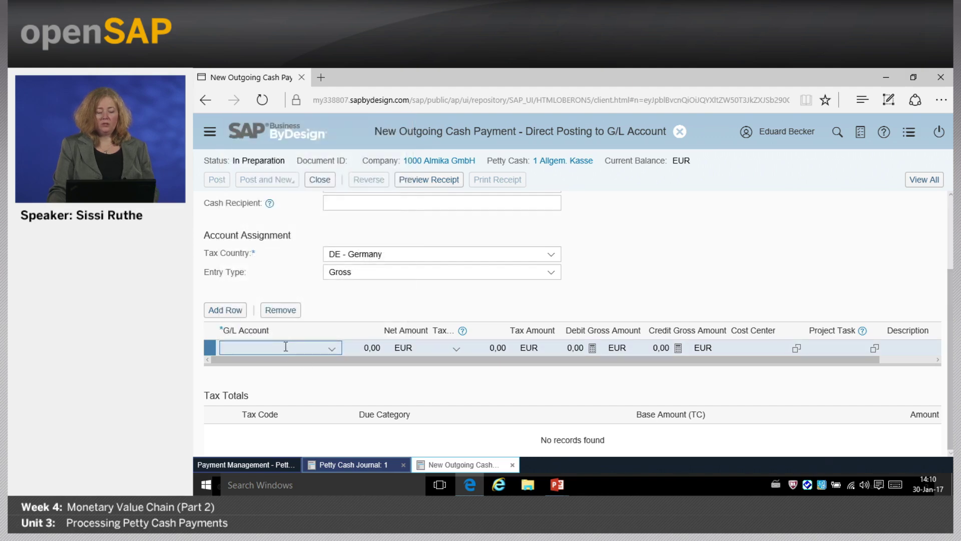
pyautogui.write('st')
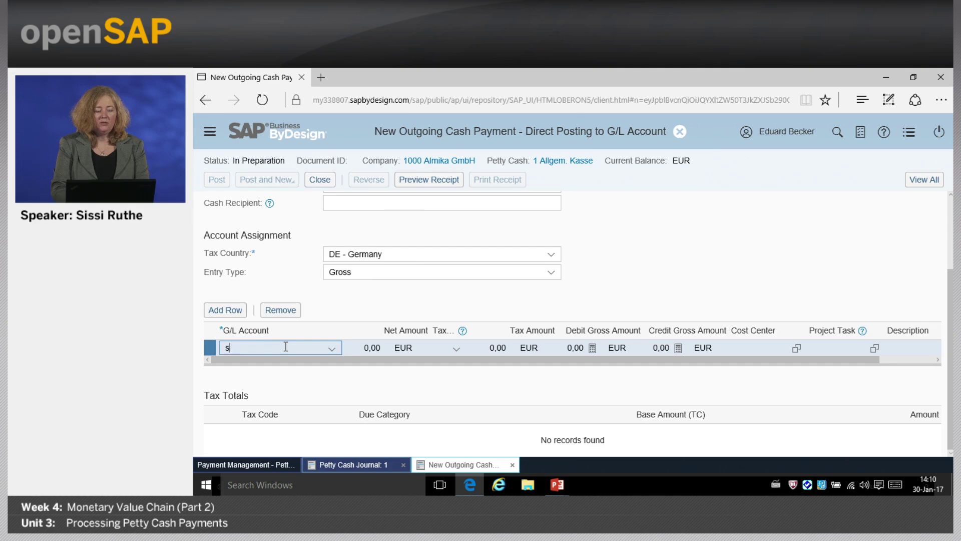
pyautogui.press('BackSpace')
pyautogui.write('post')
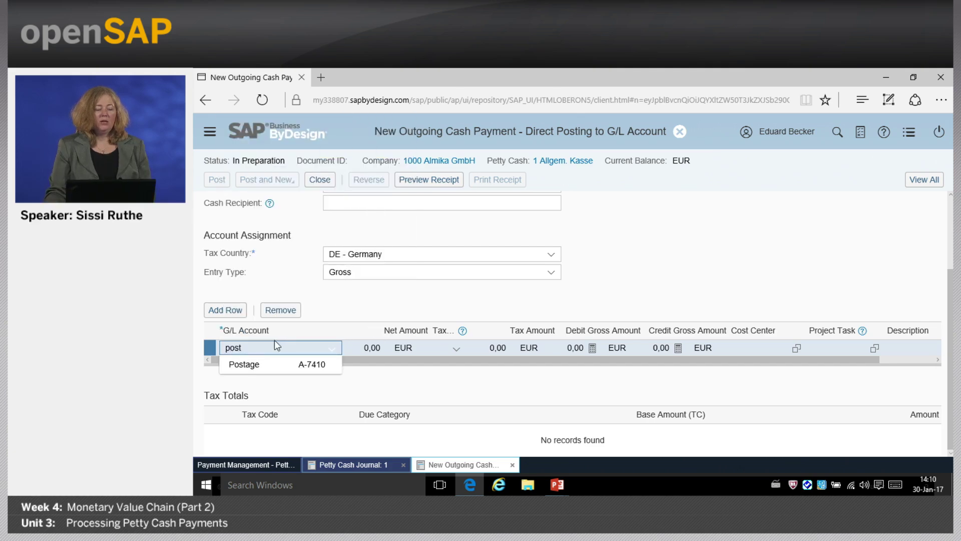
pyautogui.click(259, 365)
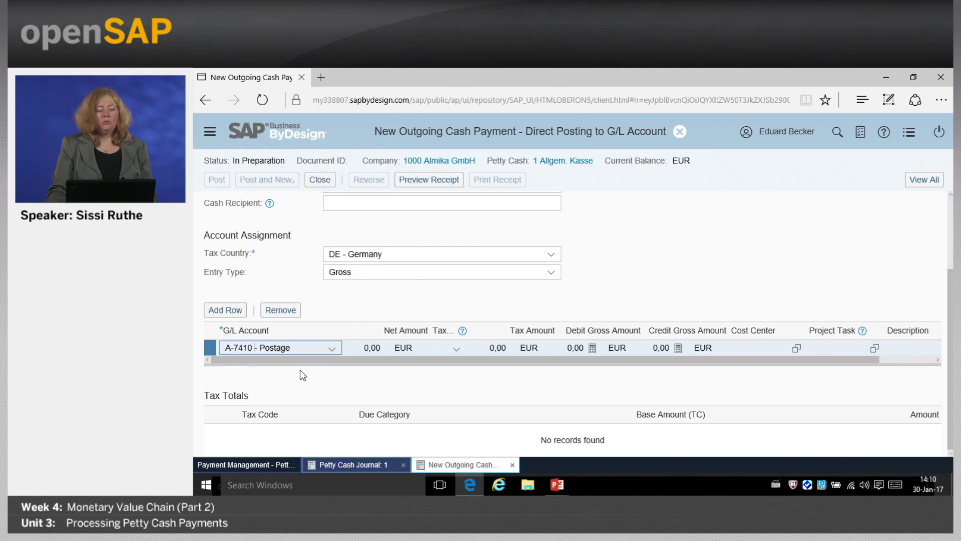
# - Set the postage row's debit gross amount to 25 EUR and its tax code to 3, Domestic Acquisition (Reduced Rate)
pyautogui.click(575, 347)
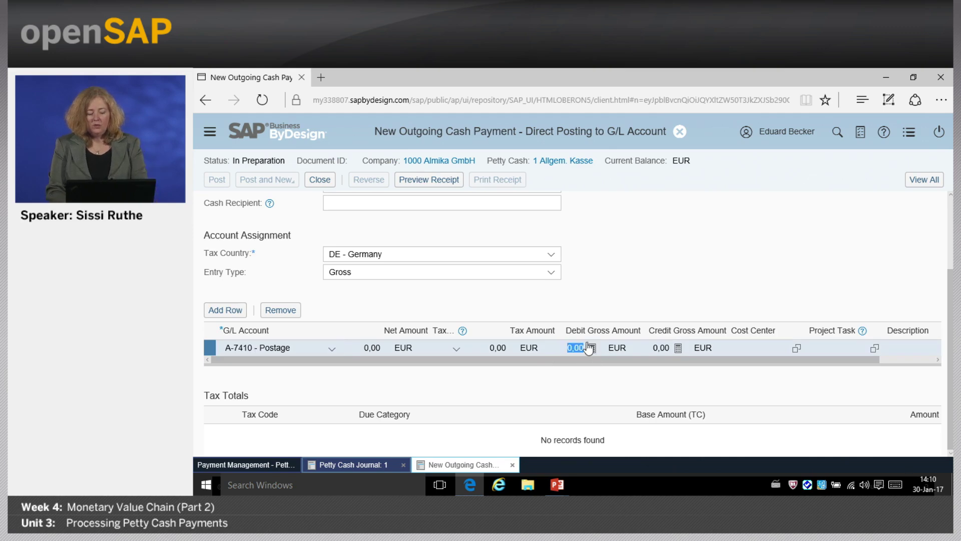
pyautogui.write('25')
pyautogui.press('Return')
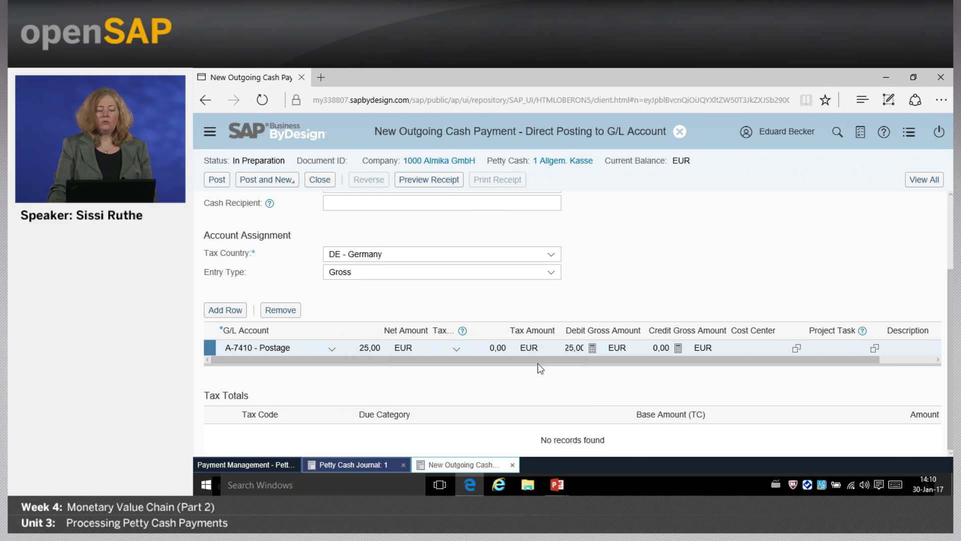
pyautogui.click(457, 350)
pyautogui.click(457, 350)
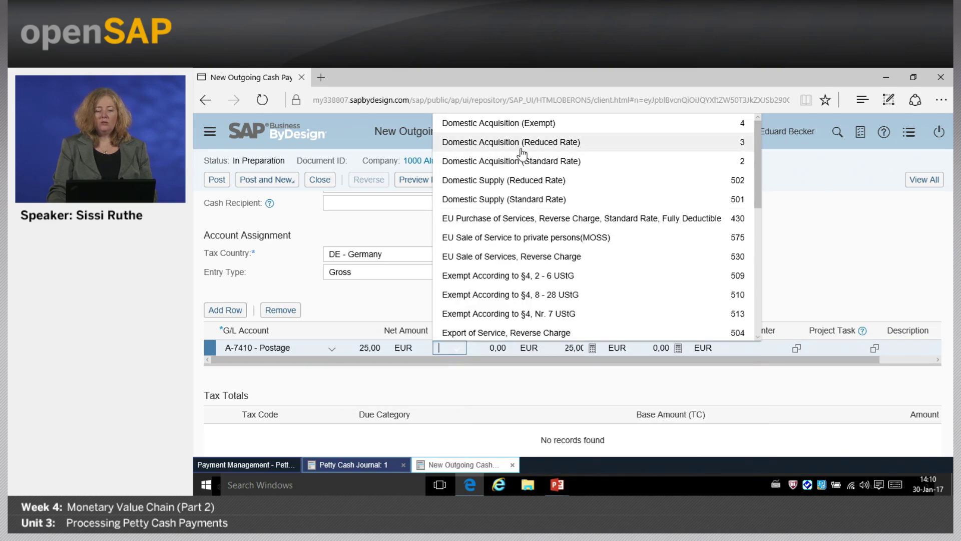
pyautogui.click(521, 146)
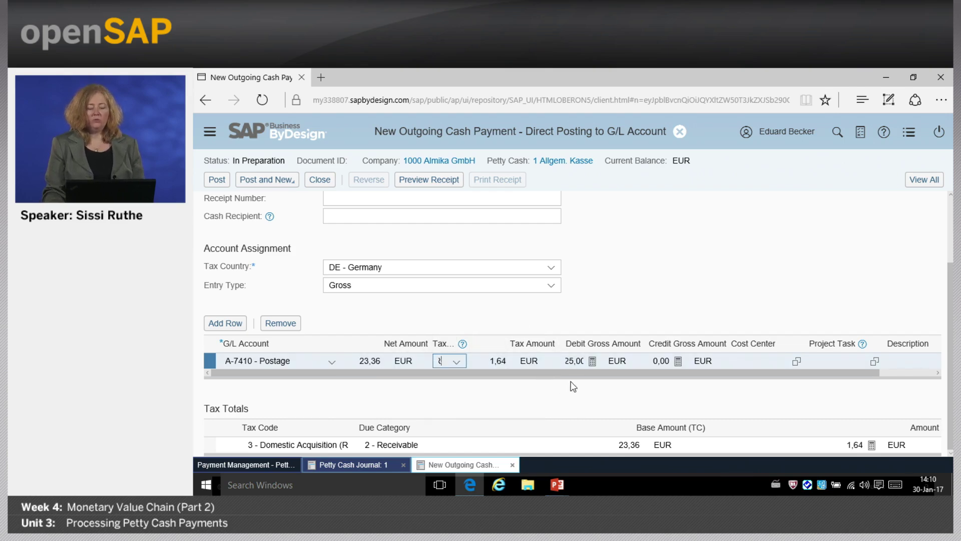
# - Assign the finance cost center A1110 to the postage row and post the outgoing cash payment, closing the document
pyautogui.click(751, 360)
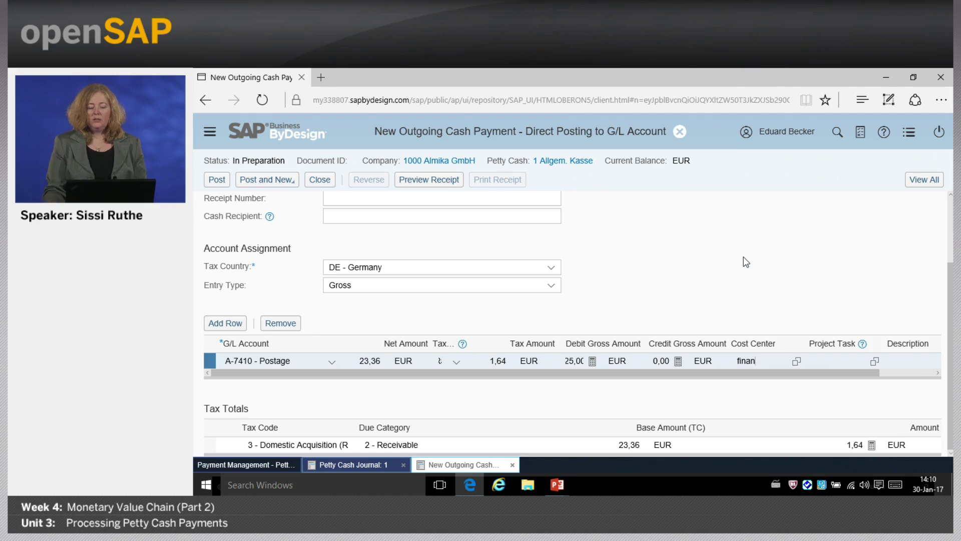
pyautogui.write('finan')
pyautogui.press('Return')
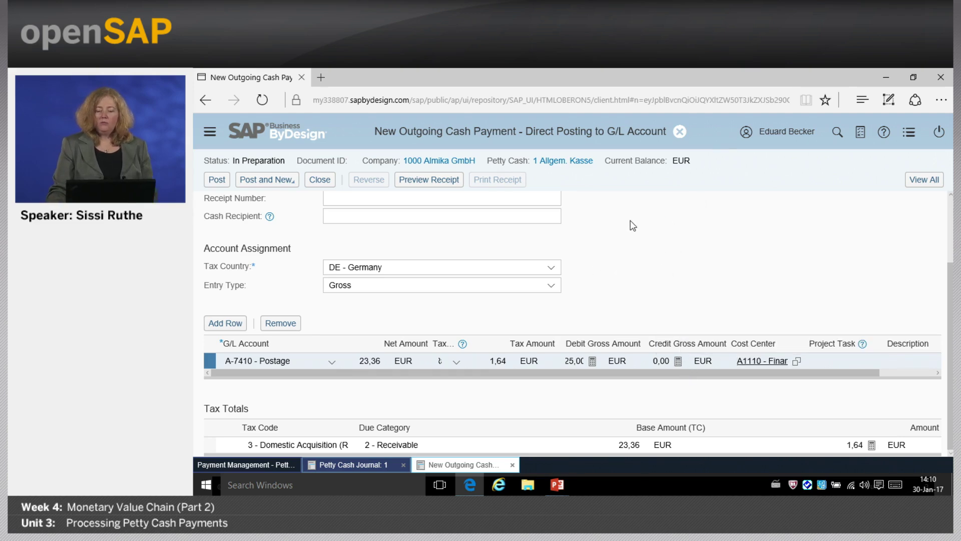
pyautogui.scroll(2, 640, 281)
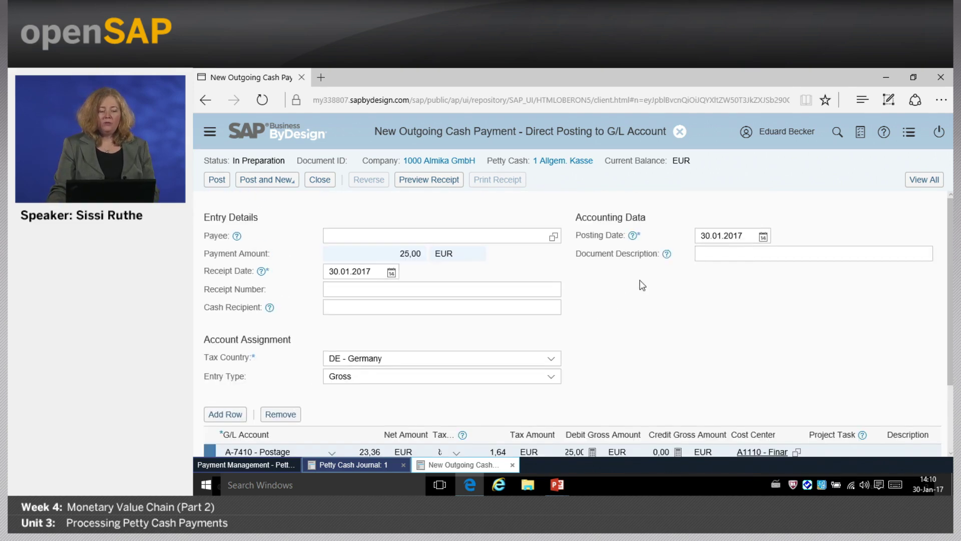
pyautogui.click(216, 180)
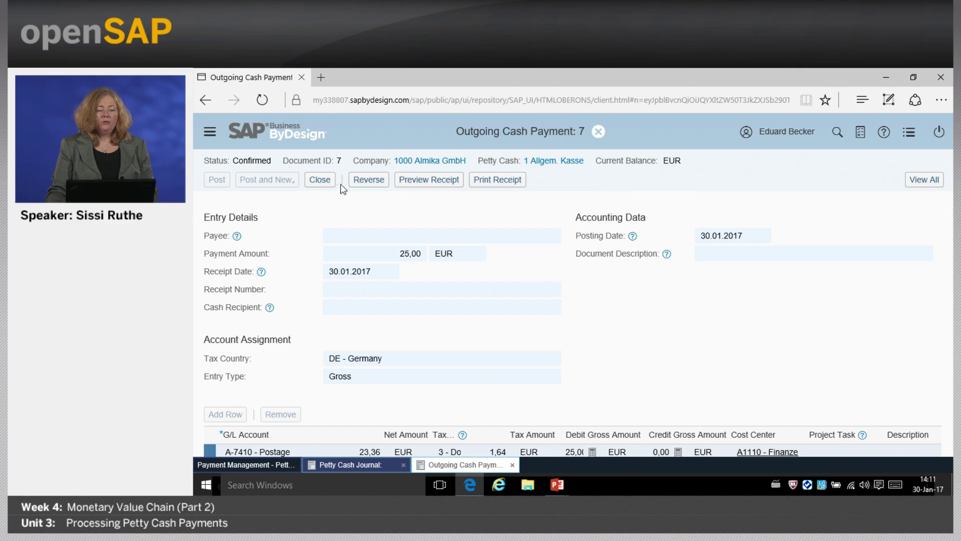
pyautogui.click(321, 185)
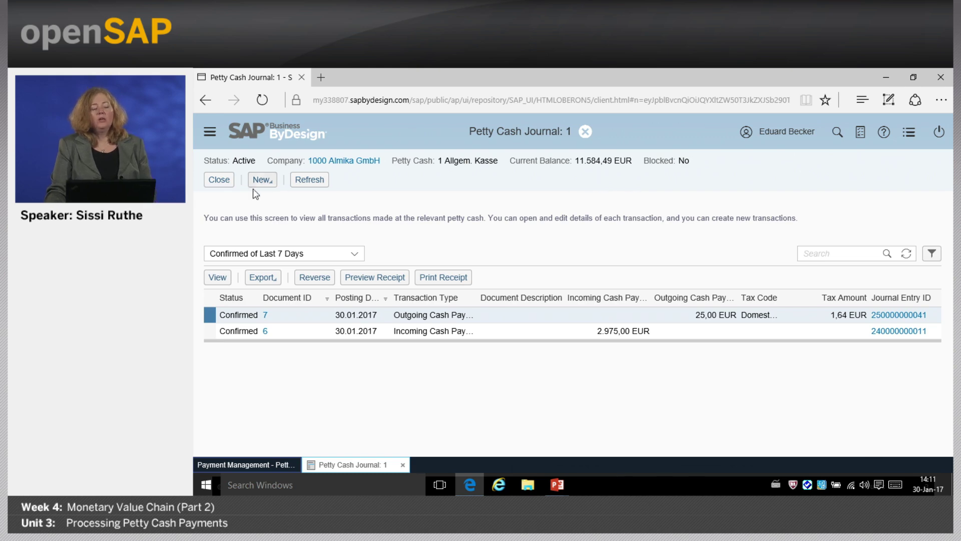
# - Create a new outgoing cash transfer from the petty cash with a transaction amount of 8000 EUR
pyautogui.click(266, 182)
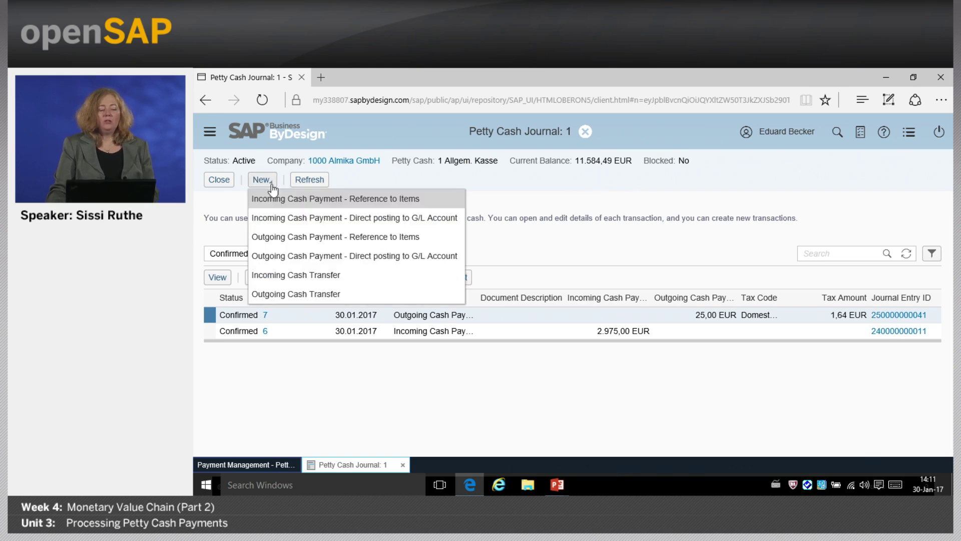
pyautogui.click(312, 294)
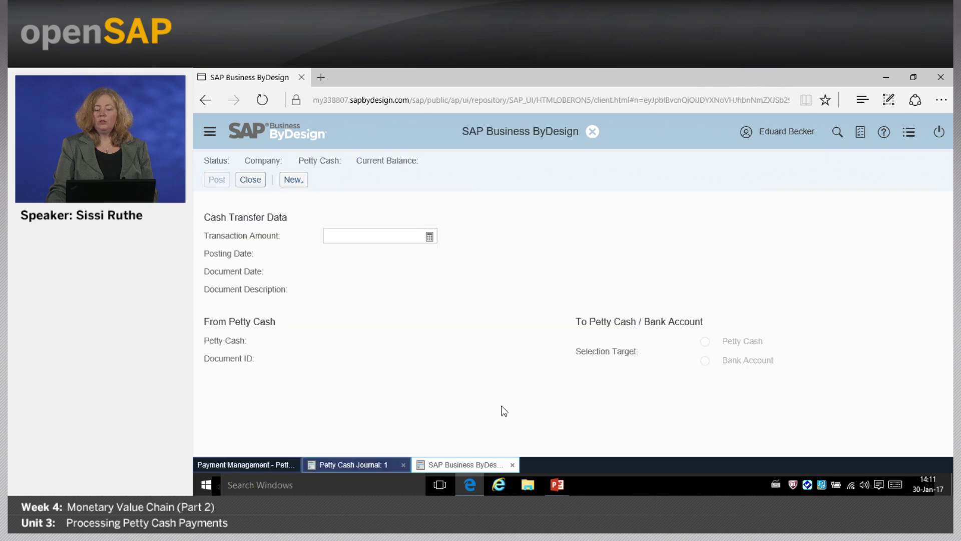
pyautogui.click(416, 236)
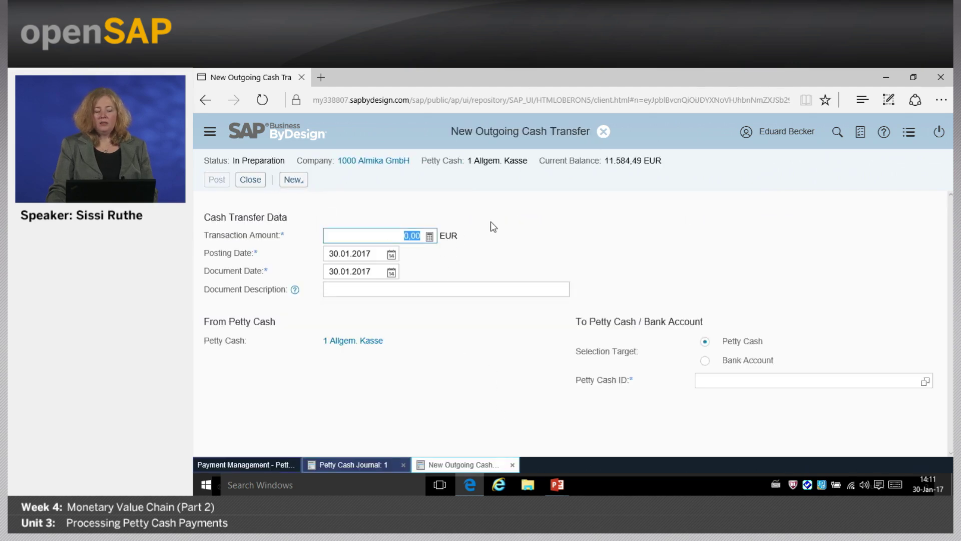
pyautogui.write('8000')
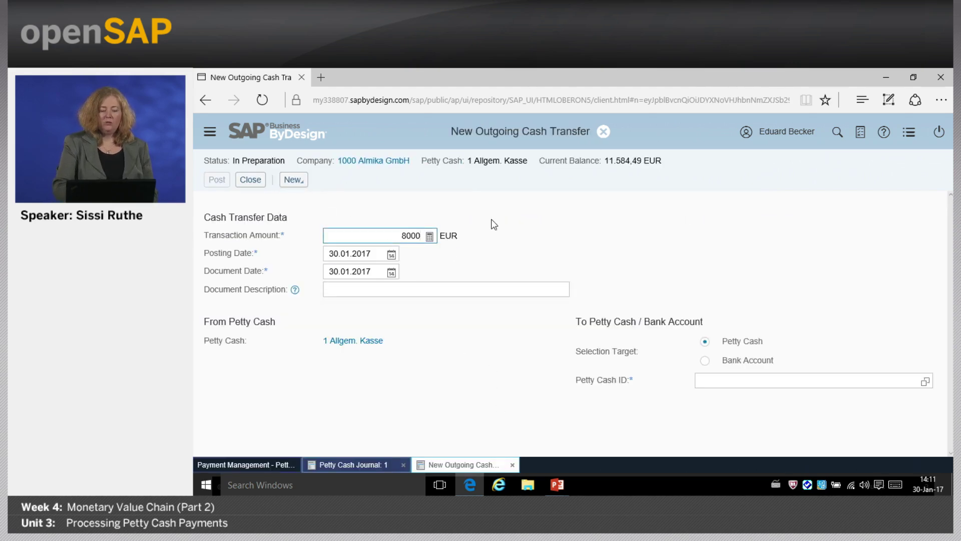
pyautogui.press('Return')
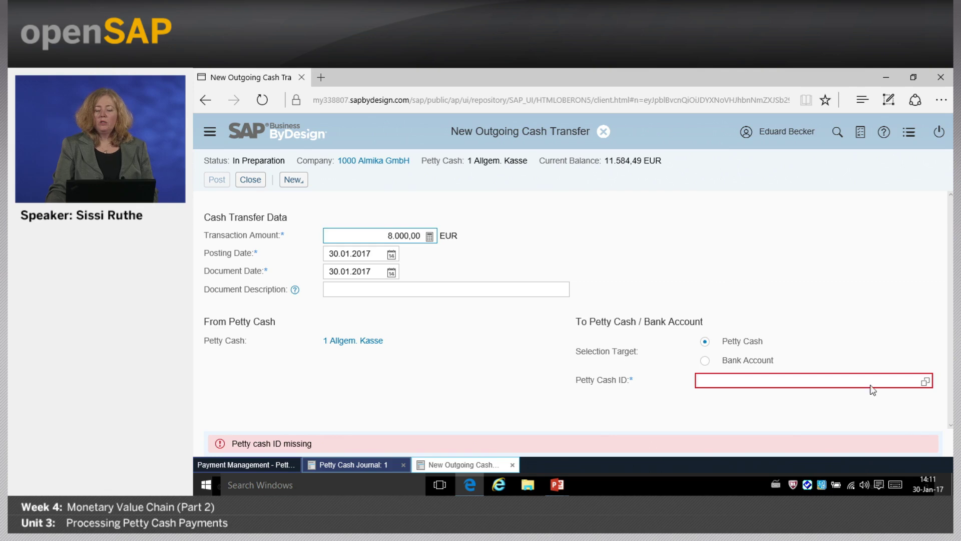
# - Set the transfer's selection target to a bank account and choose the company's Deutsche Bank AG account
pyautogui.click(745, 361)
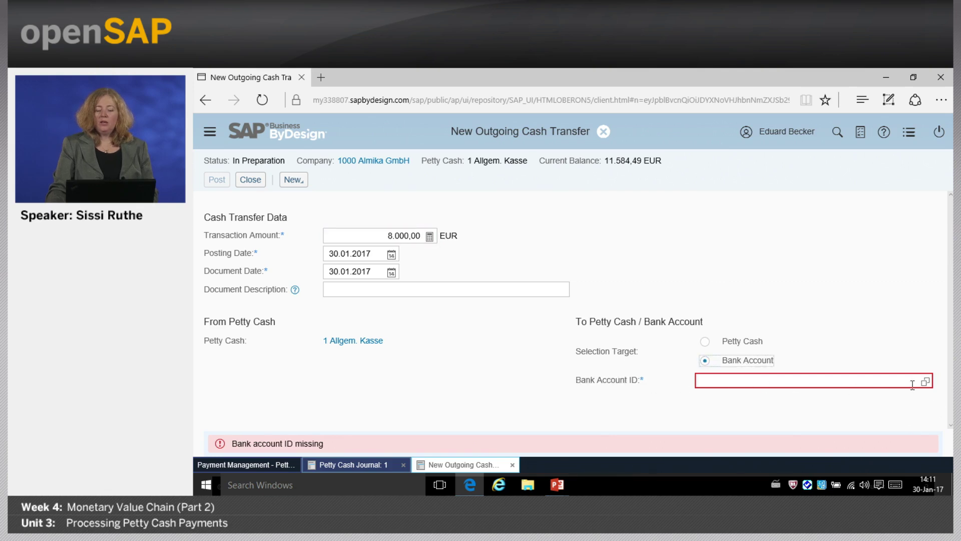
pyautogui.click(706, 342)
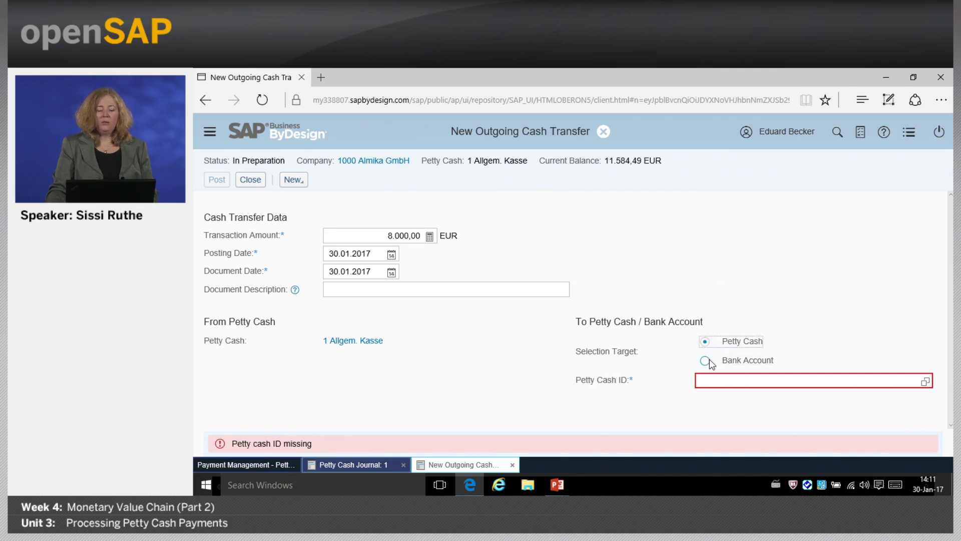
pyautogui.click(706, 361)
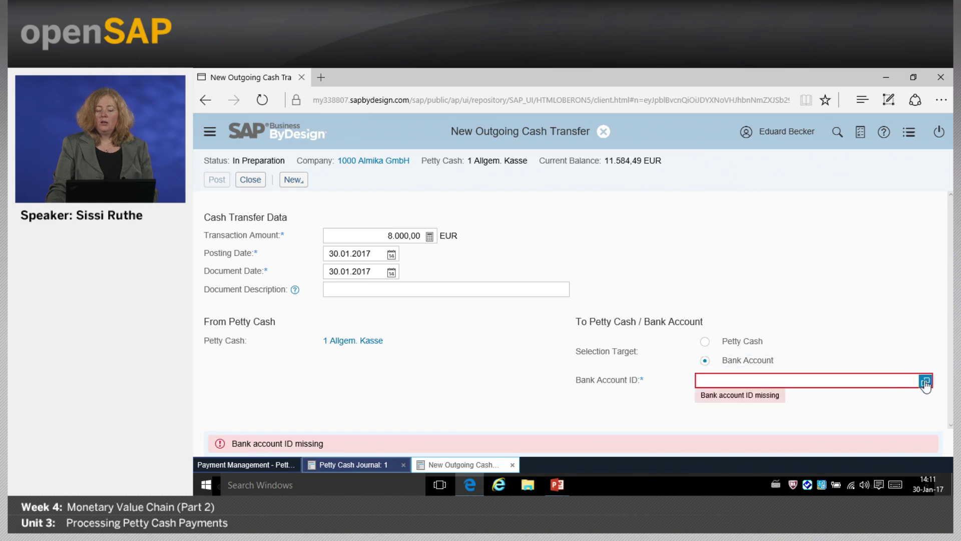
pyautogui.click(924, 381)
pyautogui.click(395, 317)
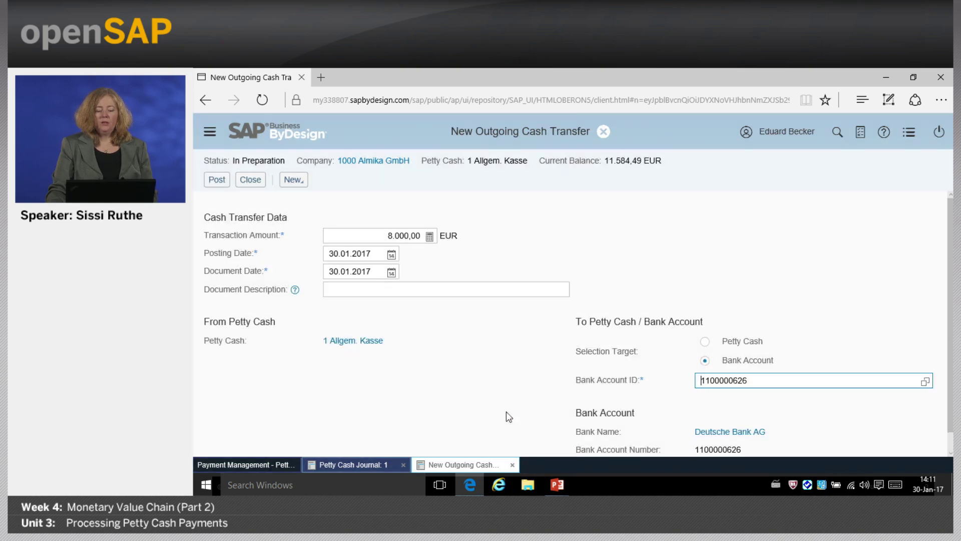
# - Post the outgoing cash transfer, dismiss the error message, and return to the petty cash journal
pyautogui.click(216, 178)
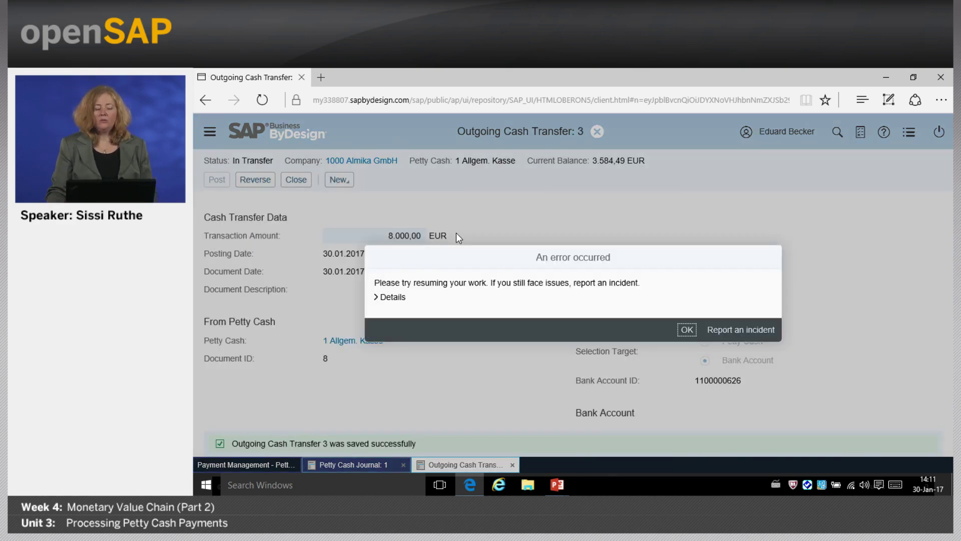
pyautogui.click(687, 329)
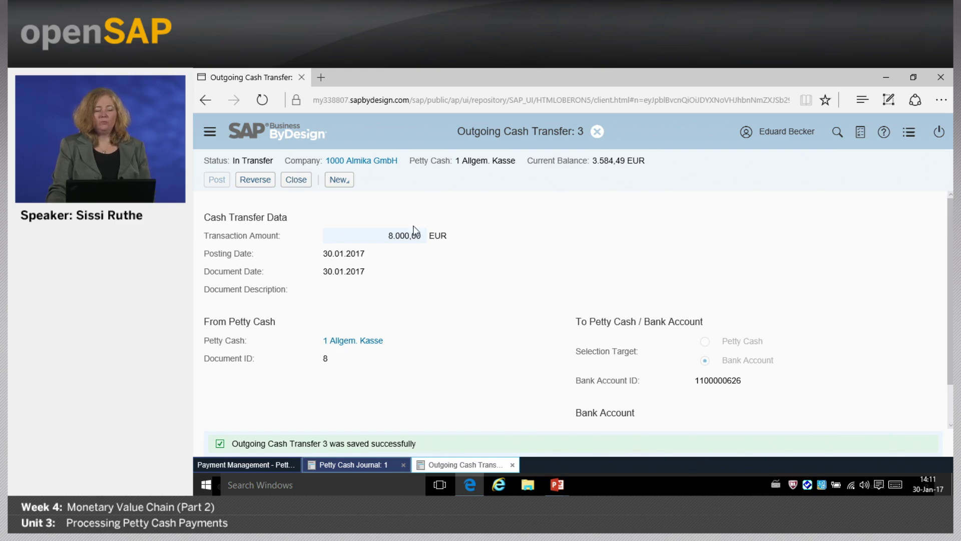
pyautogui.click(302, 183)
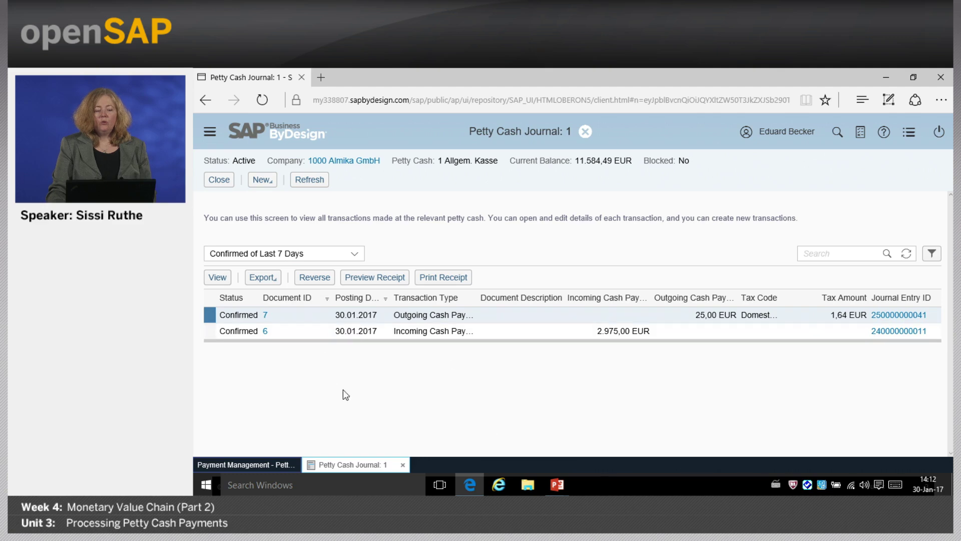
# - Refresh the petty cash journal list, close the journal, and reopen it for petty cash 1
pyautogui.click(906, 253)
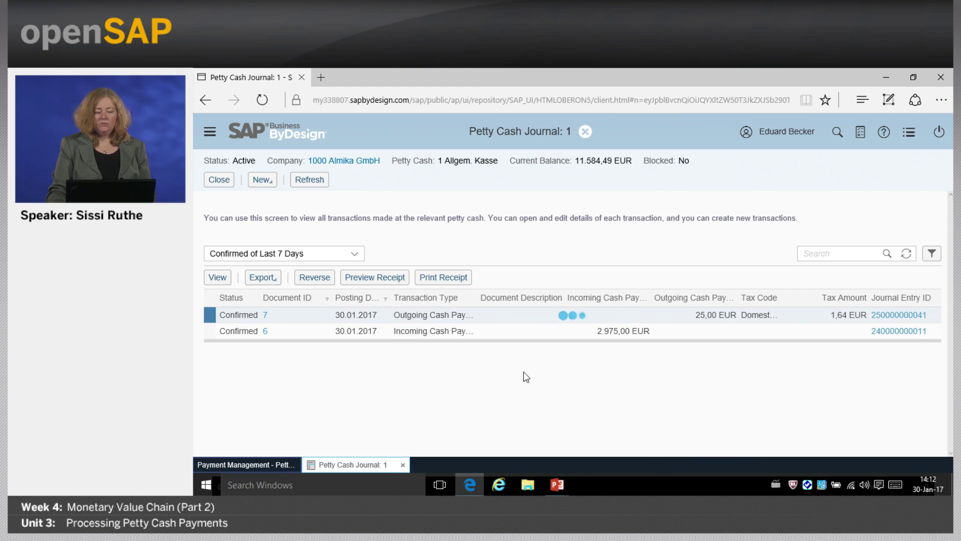
pyautogui.click(219, 179)
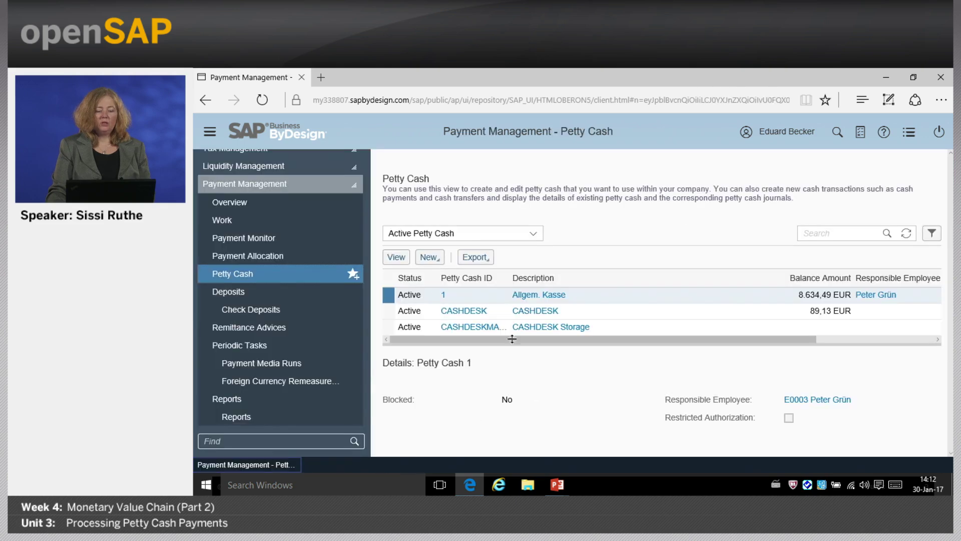
pyautogui.click(395, 257)
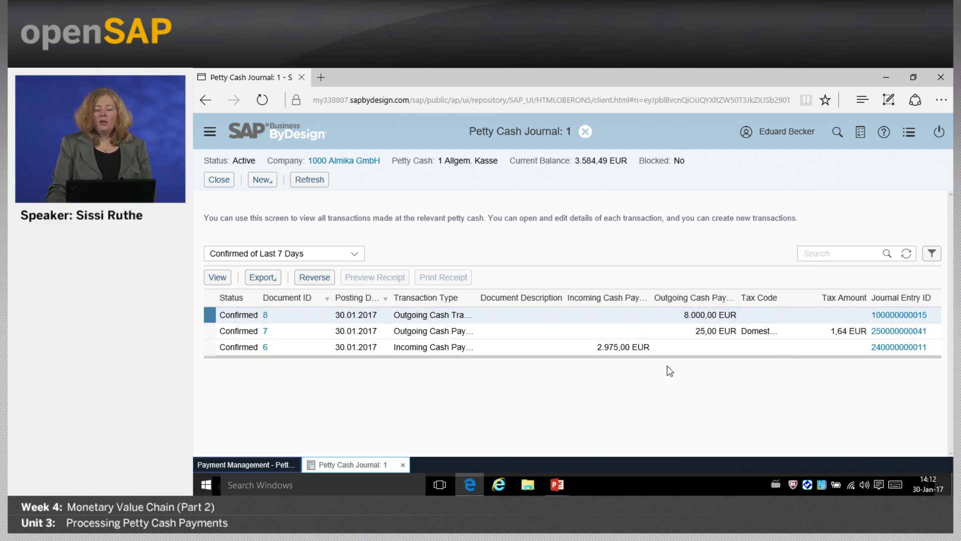
# - Open the journal entry of the 8.000,00 EUR outgoing cash transfer, review its general information and line items, and close it
pyautogui.click(905, 314)
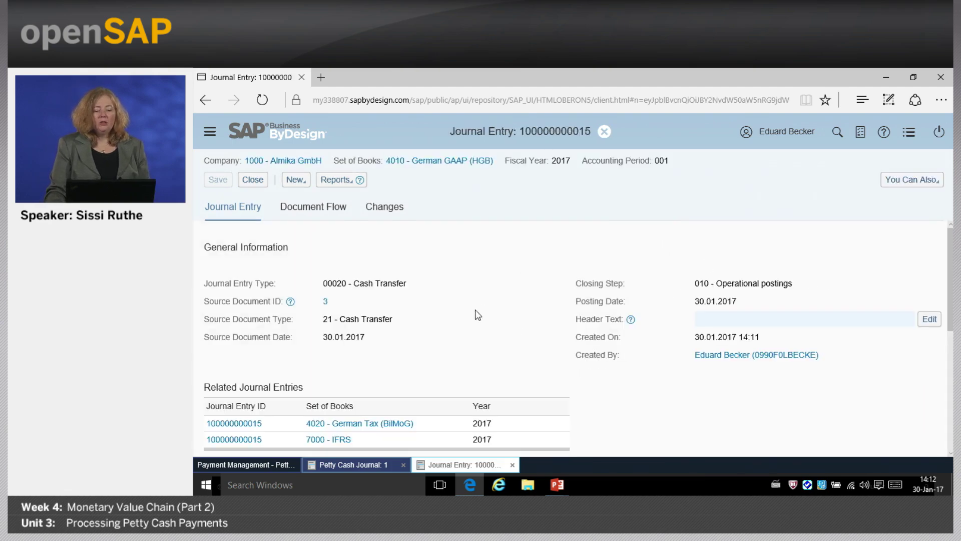
pyautogui.scroll(-1, 459, 356)
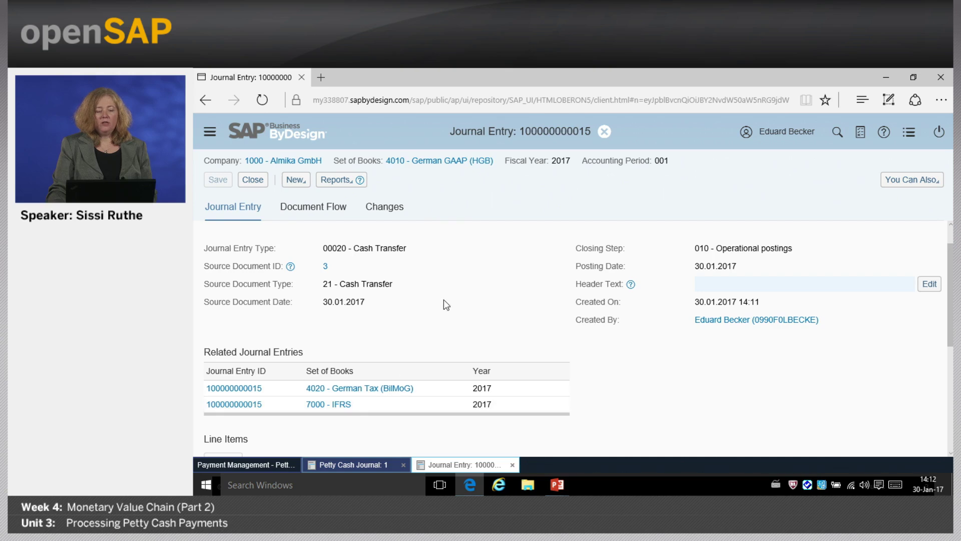
pyautogui.scroll(1, 446, 295)
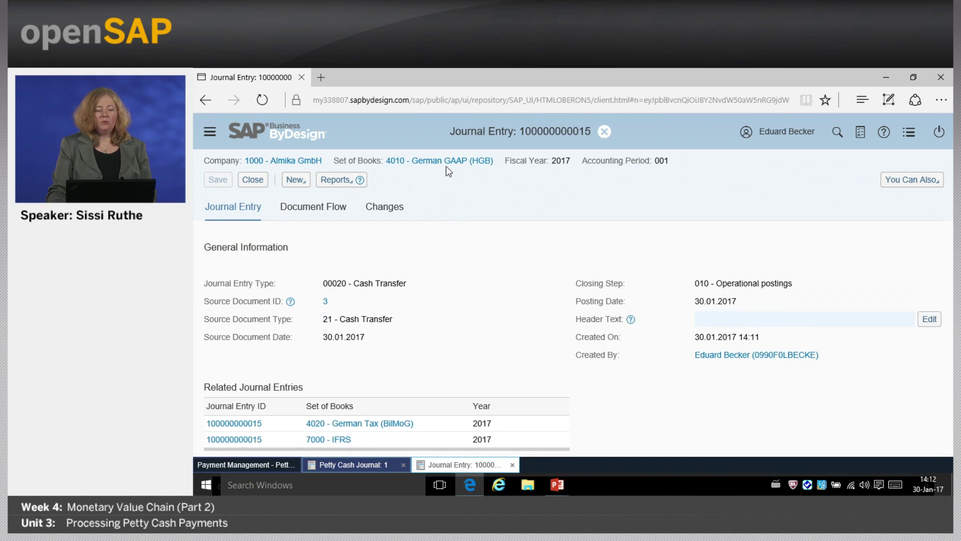
pyautogui.scroll(-5, 465, 240)
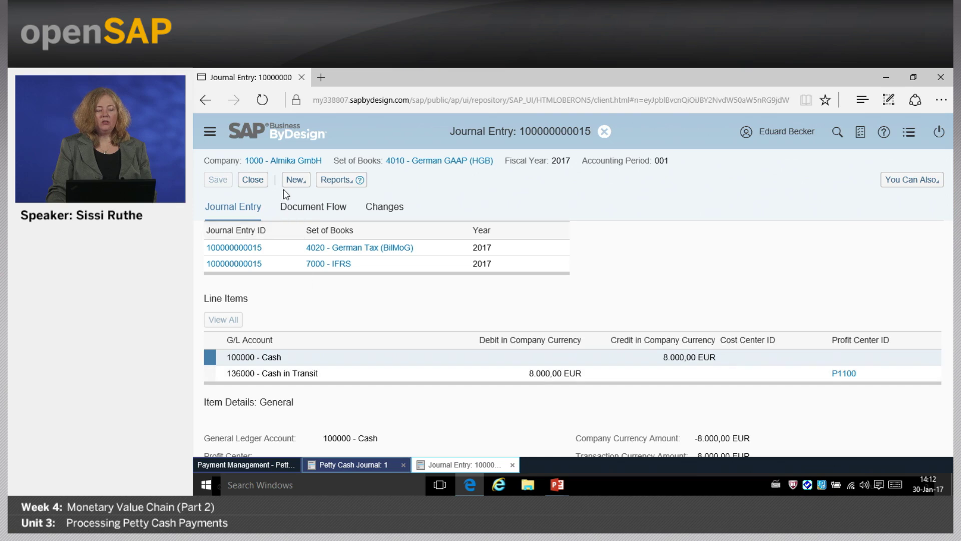
pyautogui.click(253, 180)
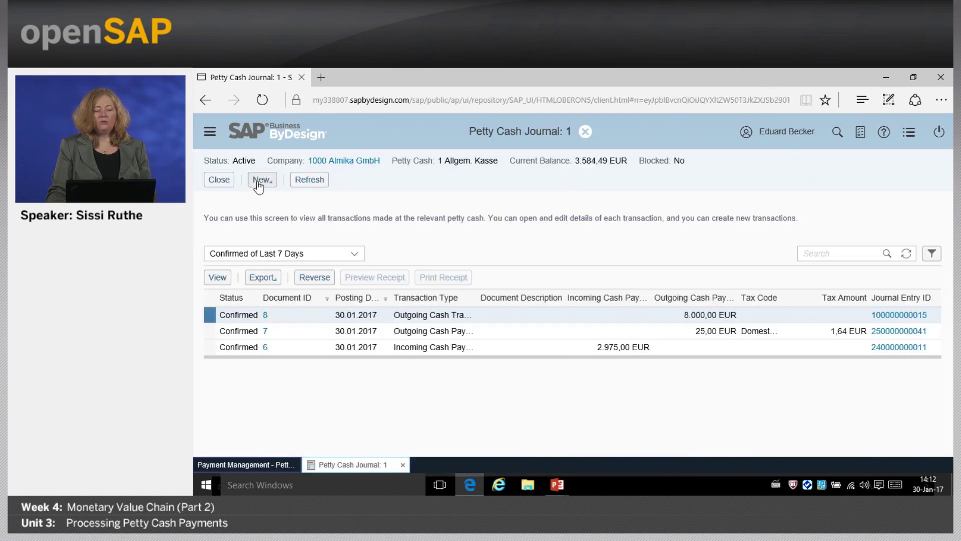
# - Open the journal entry of the 25,00 EUR outgoing cash payment, inspect its Postage and Deductible Input Tax line items, and close it
pyautogui.click(575, 331)
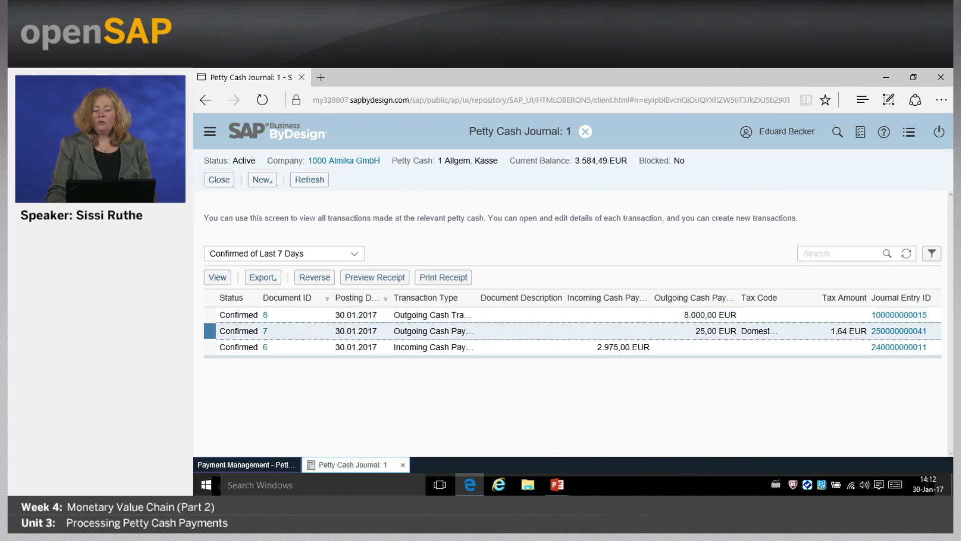
pyautogui.click(895, 331)
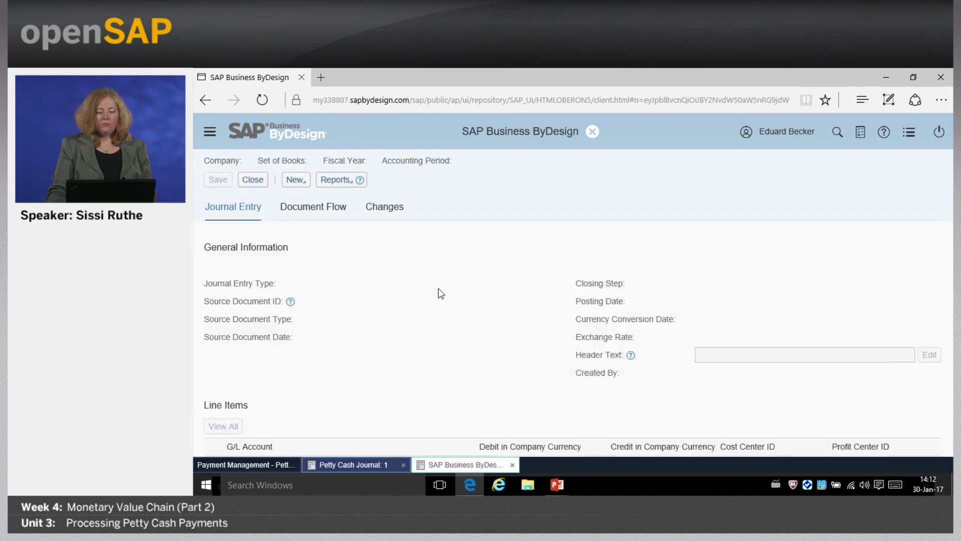
pyautogui.scroll(-4, 438, 280)
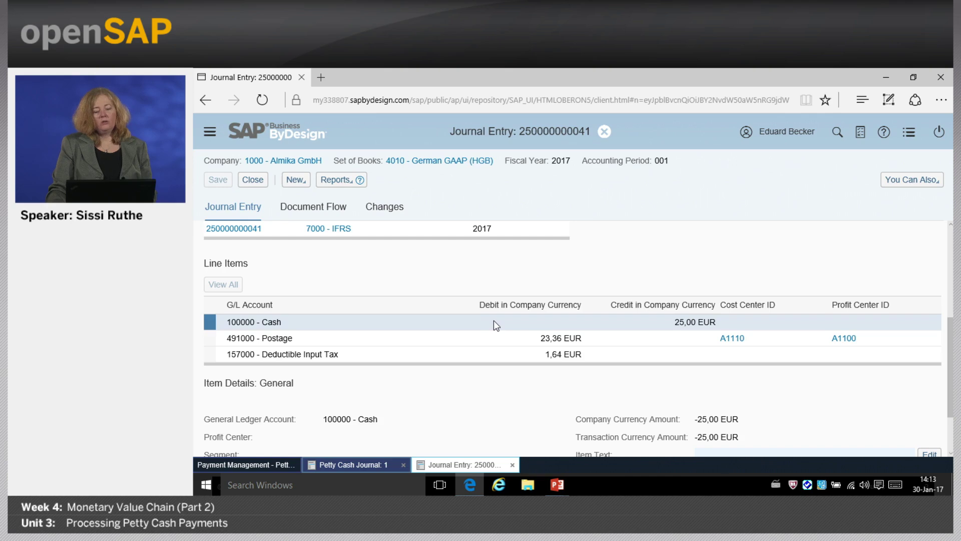
pyautogui.click(510, 340)
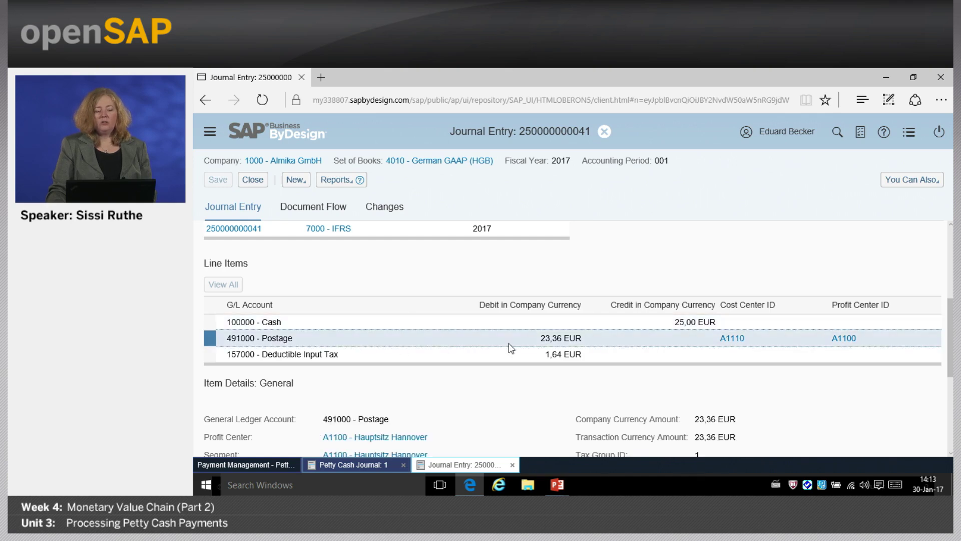
pyautogui.click(372, 356)
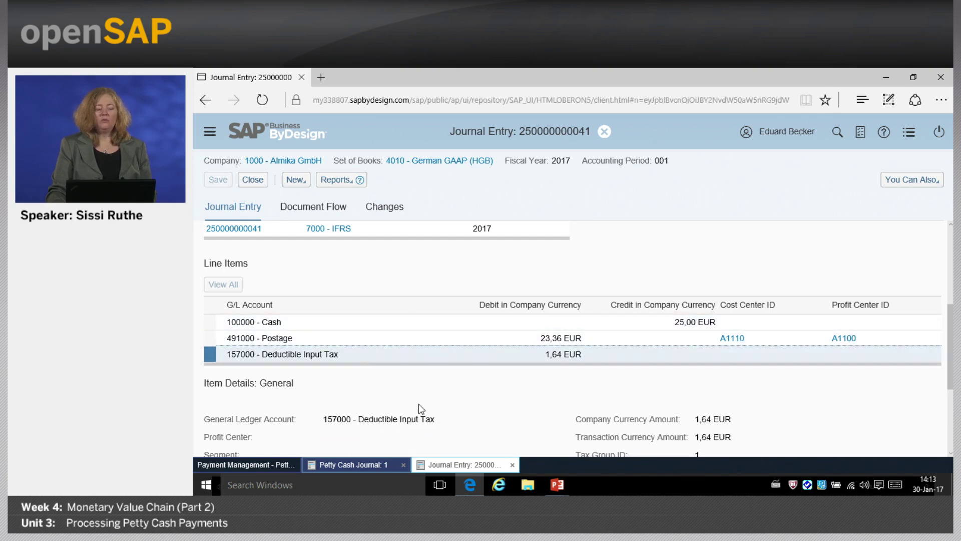
pyautogui.click(257, 181)
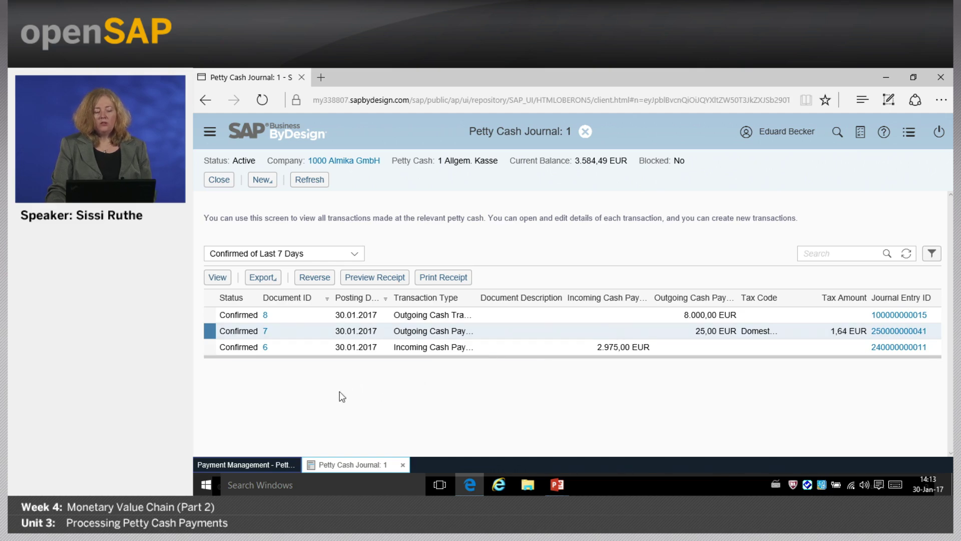
# - Reverse the 2.975,00 EUR incoming cash payment with posting date 30.01.2017 and close the petty cash journal
pyautogui.click(302, 347)
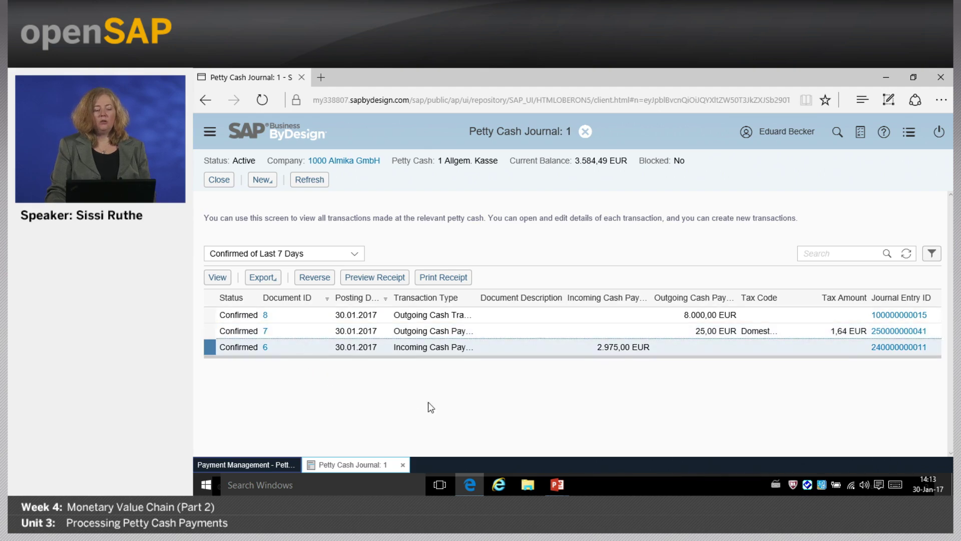
pyautogui.click(315, 277)
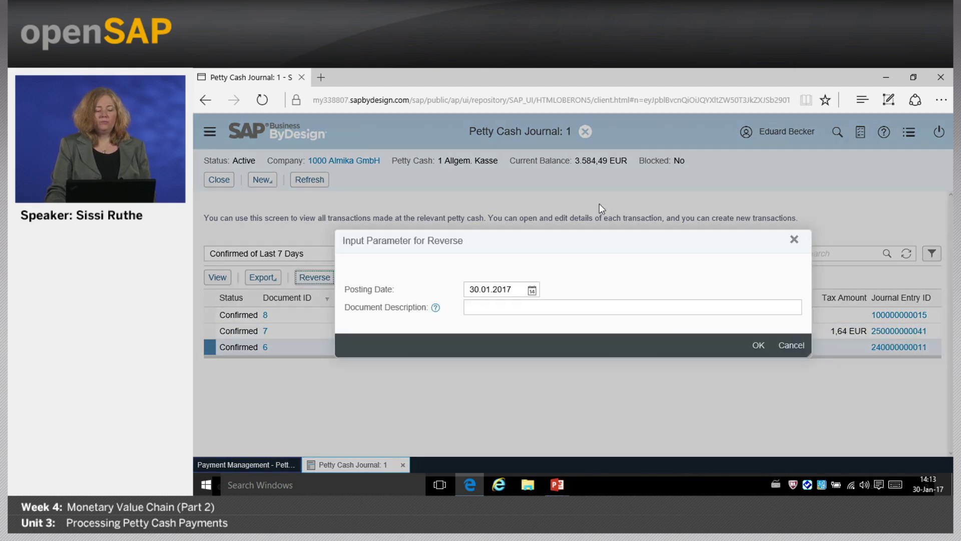
pyautogui.click(534, 308)
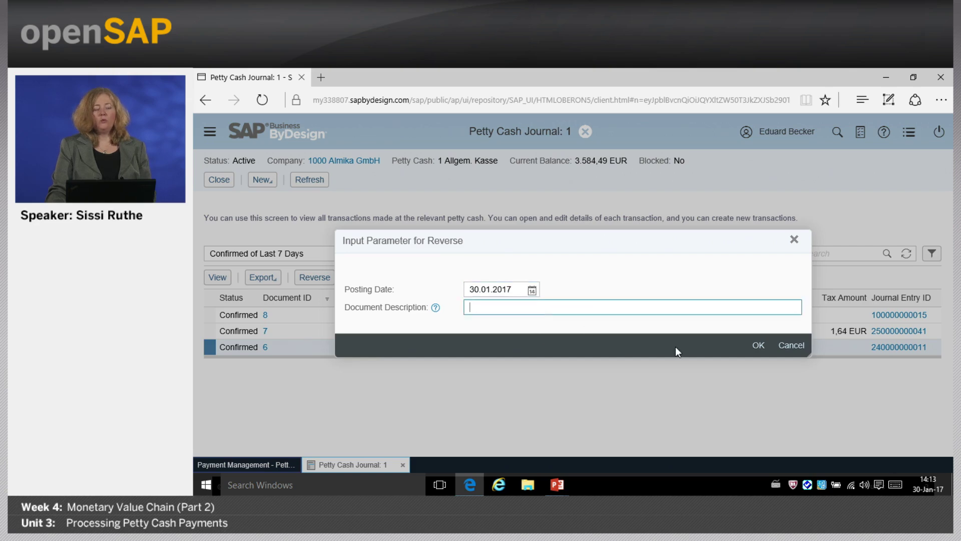
pyautogui.click(759, 346)
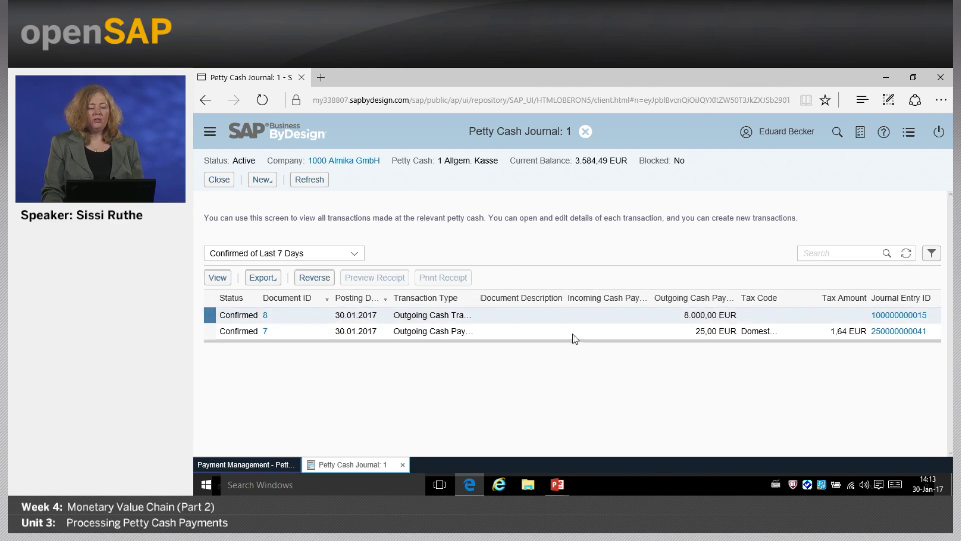
pyautogui.click(218, 180)
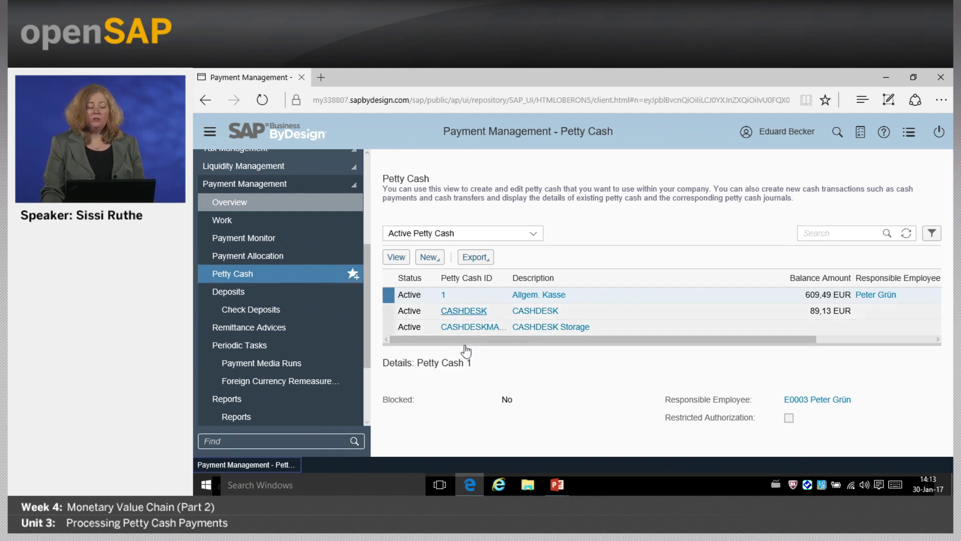
# - Switch to the running PowerPoint slide show and advance to the Summary slide on processing petty cash payments
pyautogui.moveTo(559, 493)
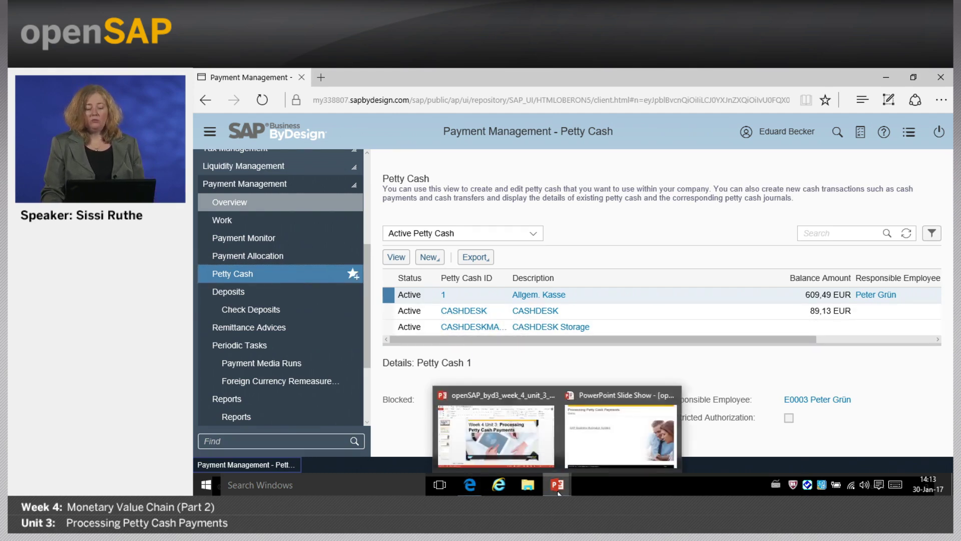
pyautogui.click(618, 441)
pyautogui.click(545, 266)
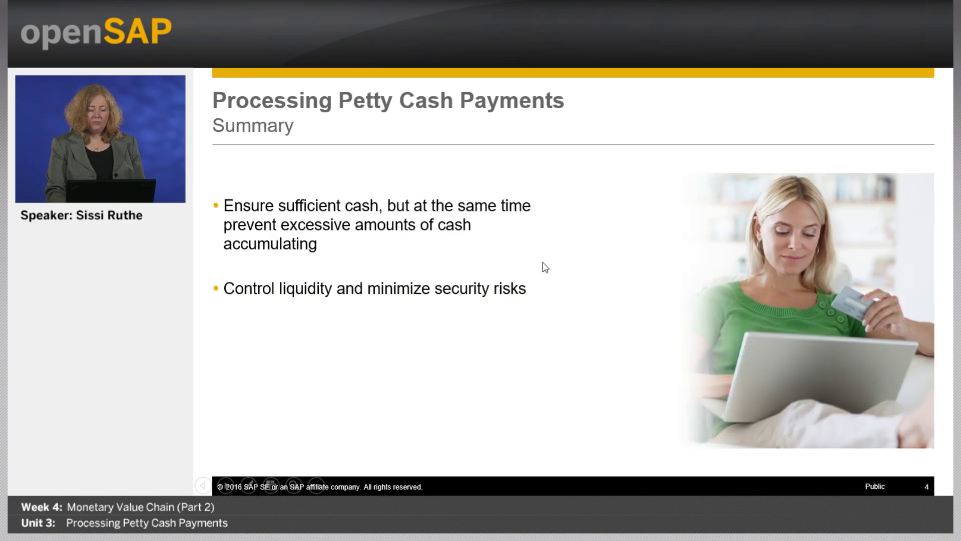
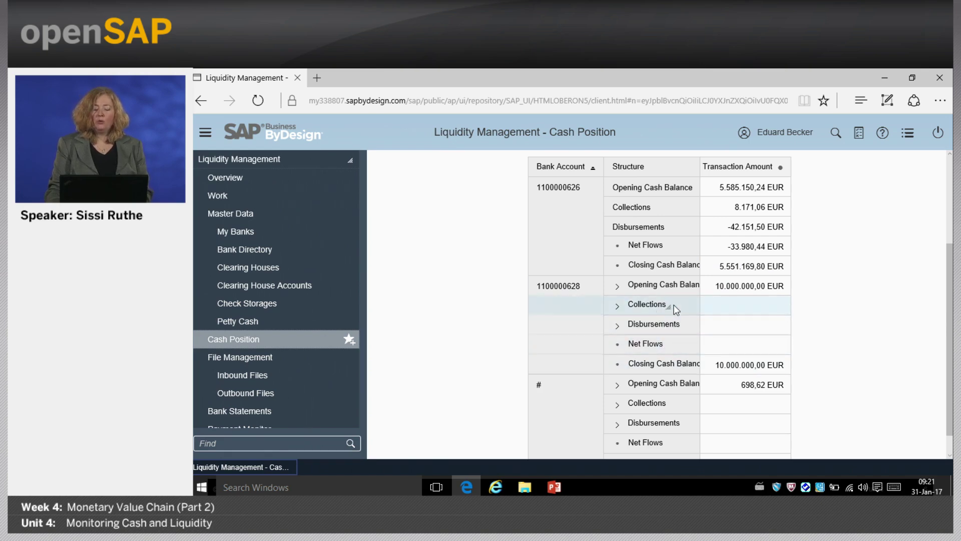
# - Review the cash position table per bank account and open the full Cash Position by Transaction Source report
pyautogui.scroll(-1, 562, 349)
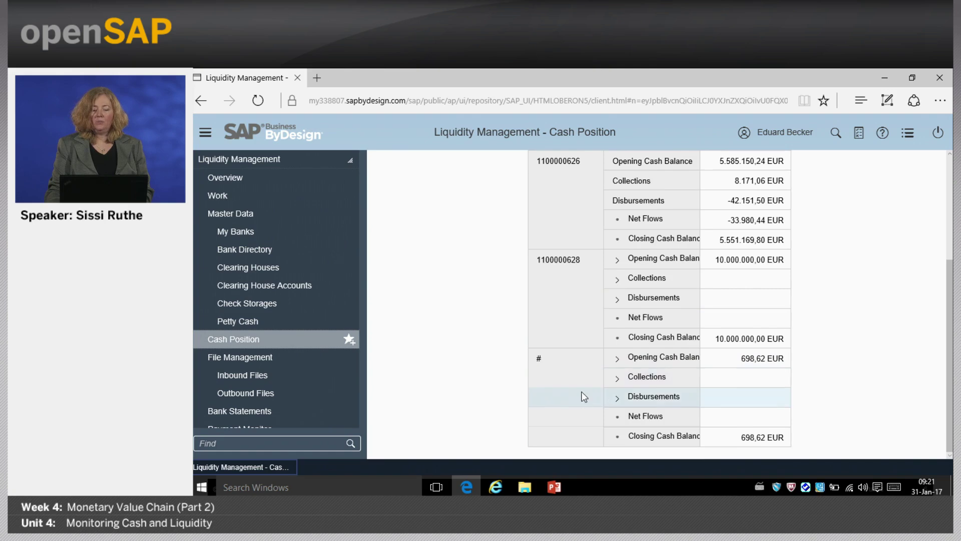
pyautogui.scroll(5, 584, 391)
pyautogui.click(716, 267)
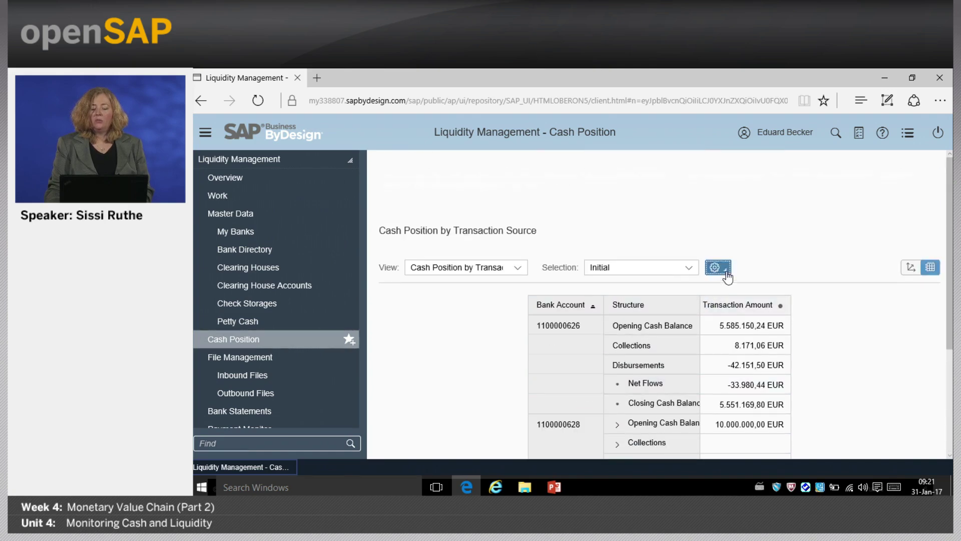
pyautogui.click(734, 305)
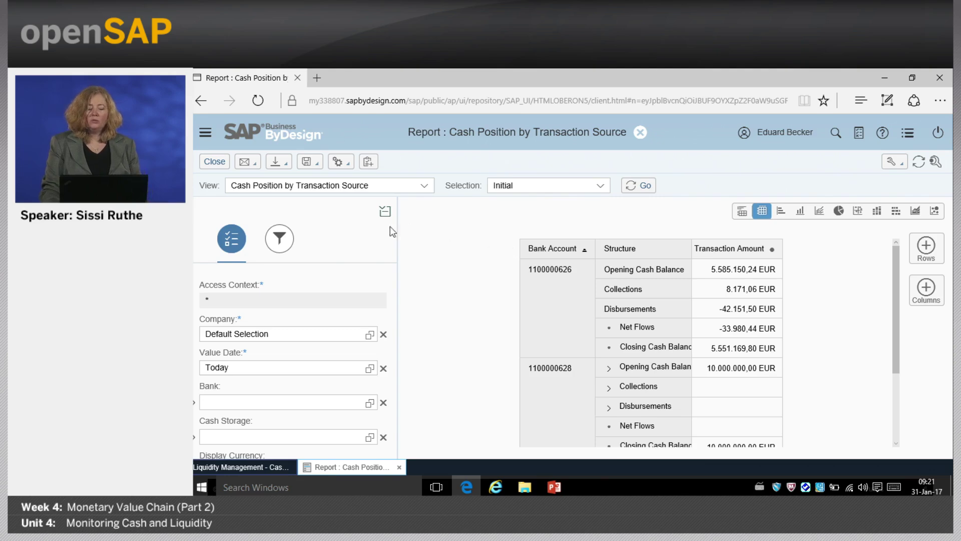
# - Examine the report's selection parameters, including the values available for Cash Storage, without choosing any, and go to the Bank parameter
pyautogui.scroll(-1, 330, 278)
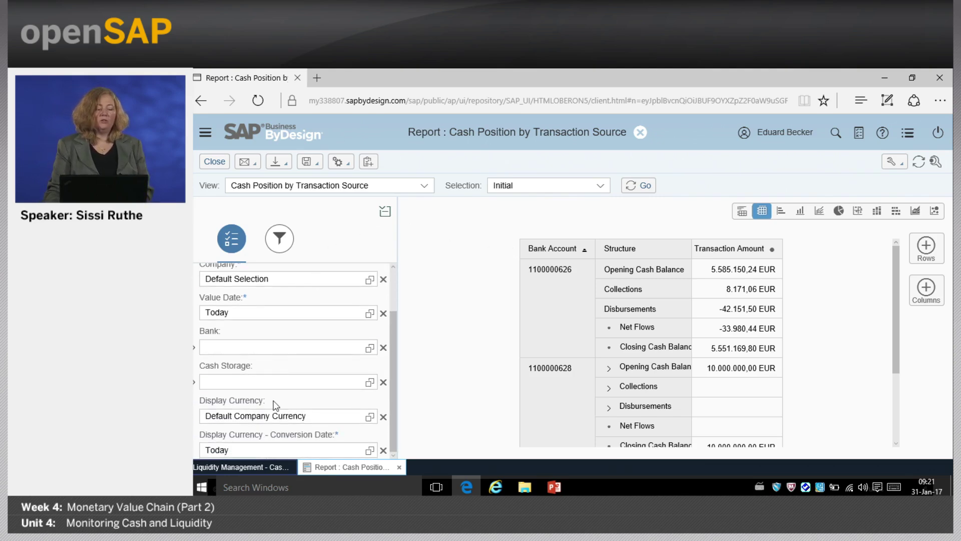
pyautogui.scroll(1, 282, 391)
pyautogui.scroll(-1, 268, 345)
pyautogui.click(251, 382)
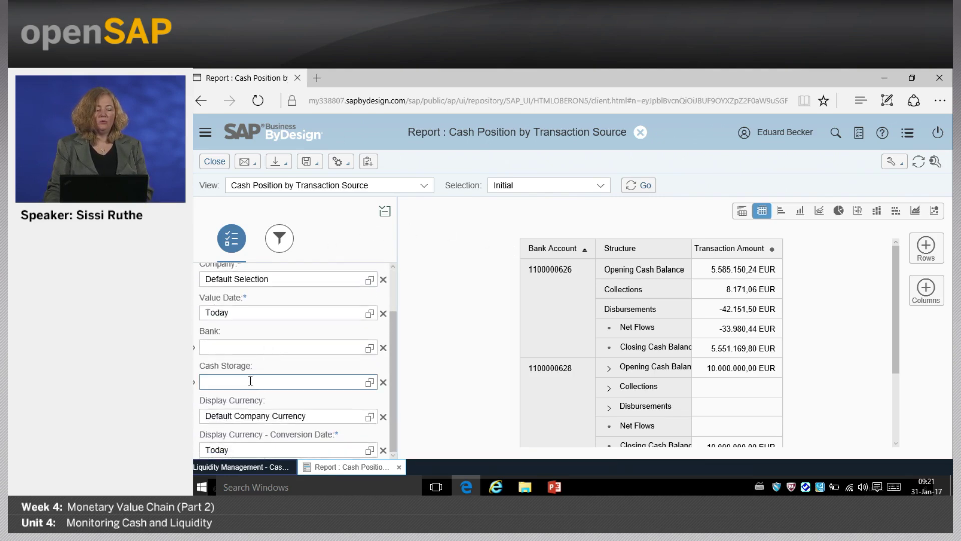
pyautogui.click(369, 382)
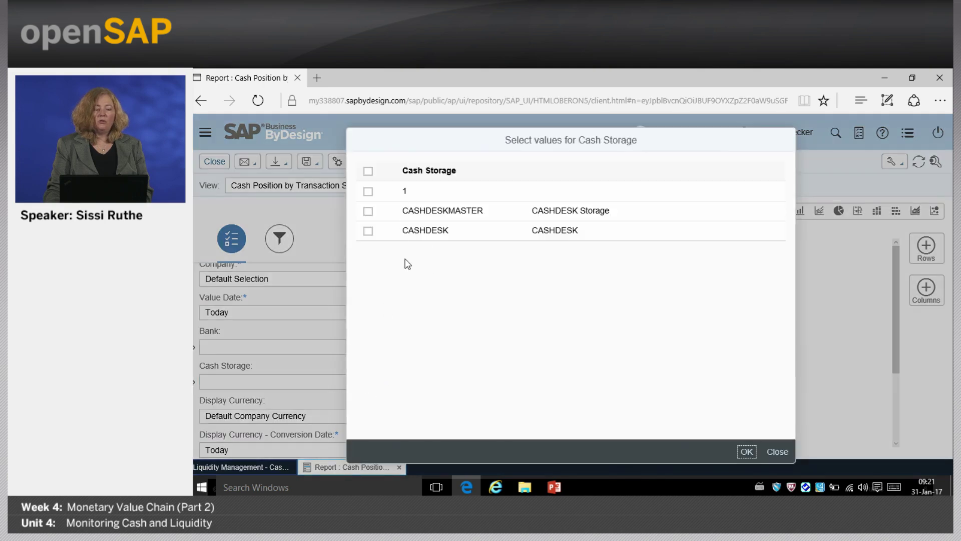
pyautogui.click(777, 451)
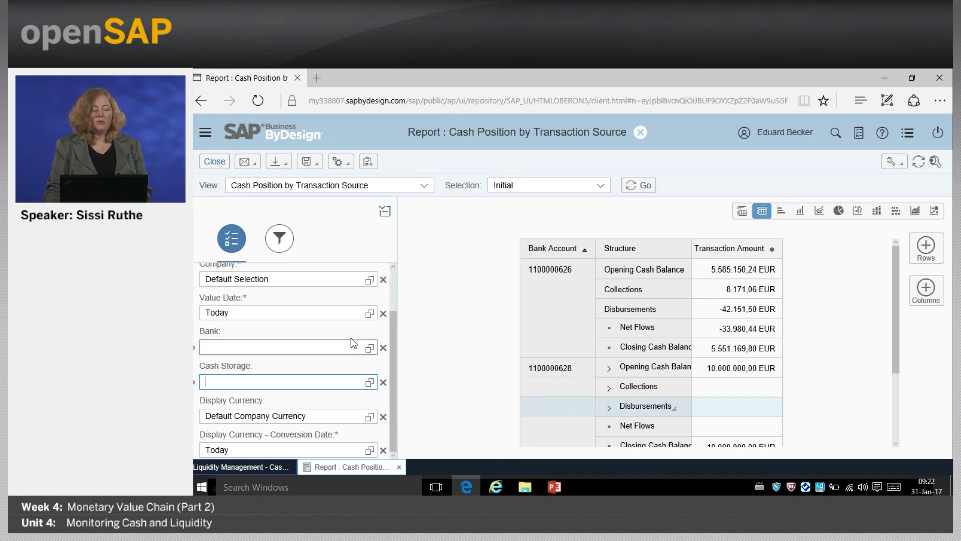
pyautogui.click(313, 350)
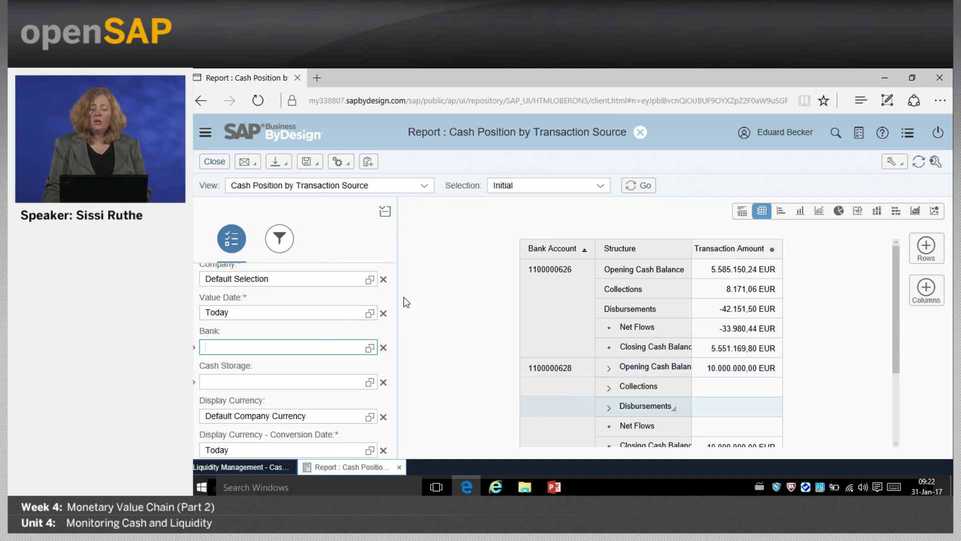
# - Open the Cash Position - Transaction Details report for the first bank account's collections and examine its transaction sources, document types and amounts
pyautogui.click(779, 290)
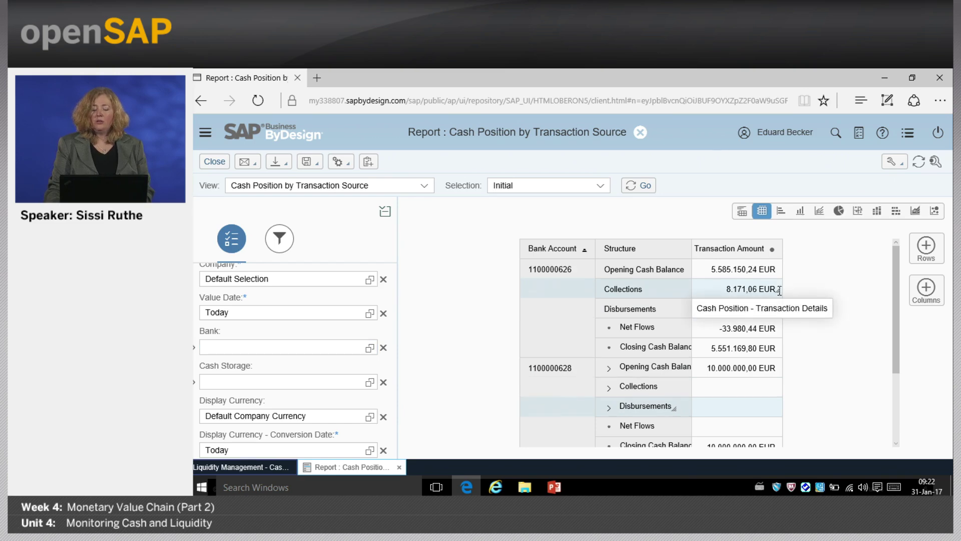
pyautogui.click(759, 311)
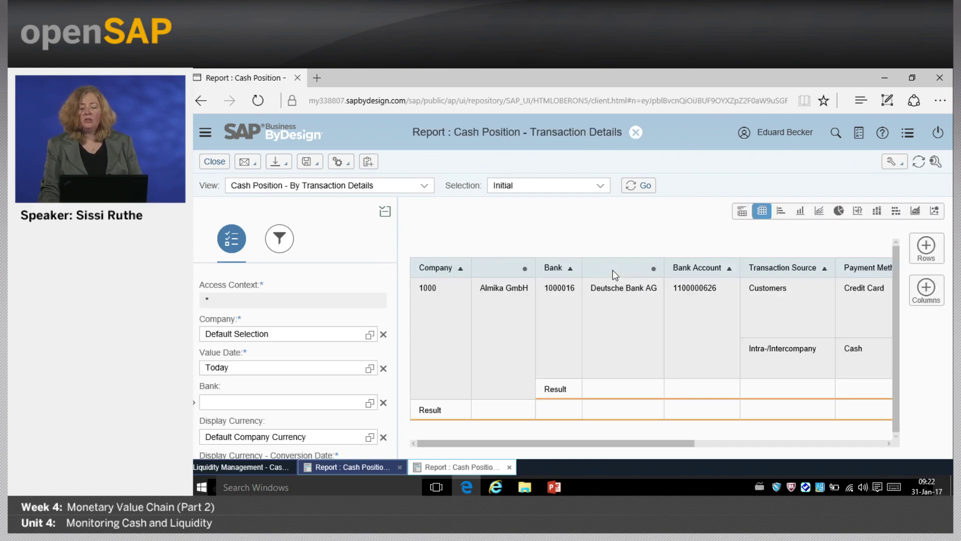
pyautogui.click(759, 444)
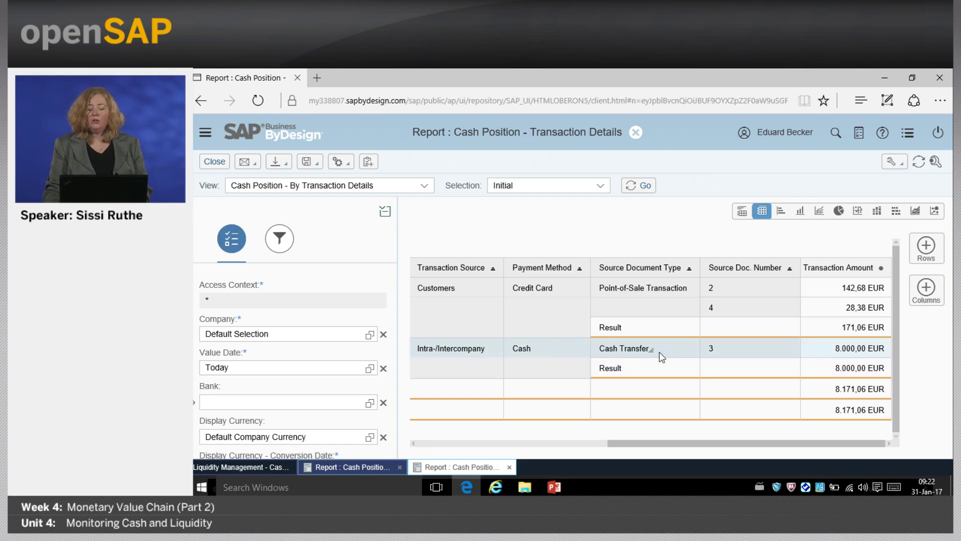
pyautogui.hscroll(-10, 625, 441)
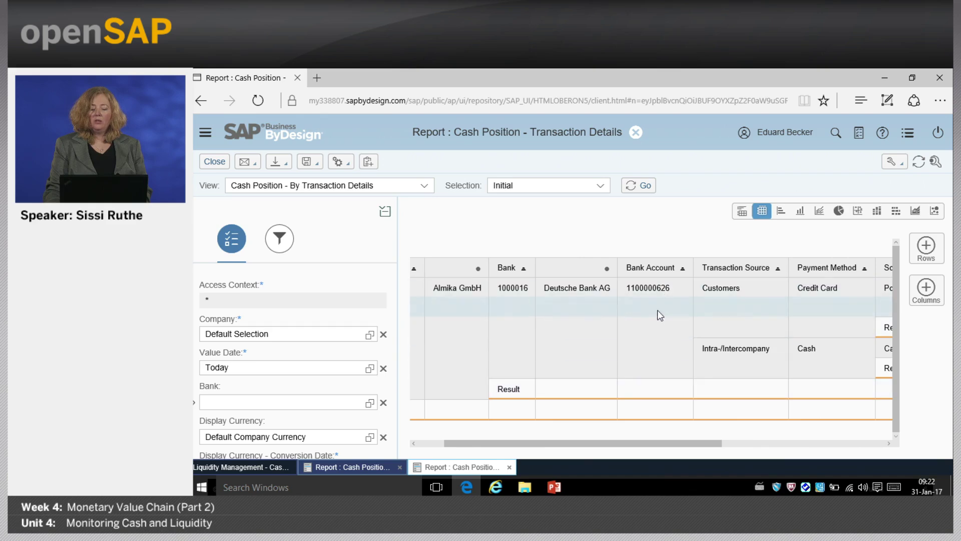
pyautogui.hscroll(10, 789, 448)
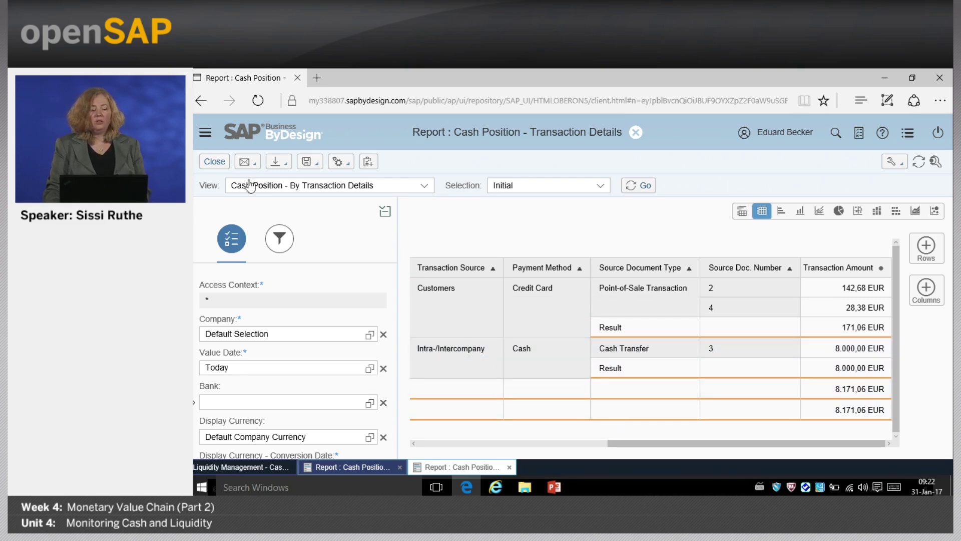
# - Replace the collections details with the Transaction Details report for the first bank account's disbursements, examine its source document, and close both cash position reports
pyautogui.click(213, 162)
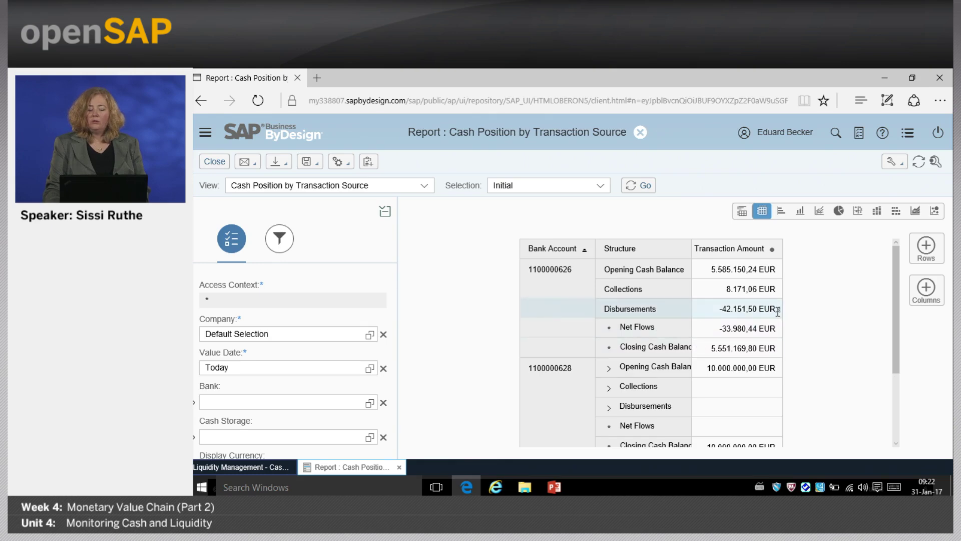
pyautogui.click(777, 311)
pyautogui.click(765, 326)
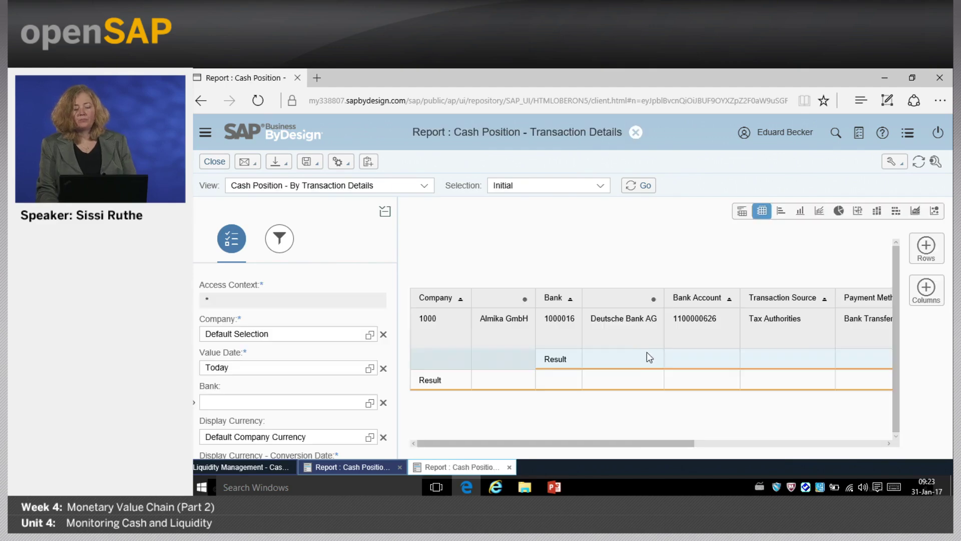
pyautogui.click(796, 444)
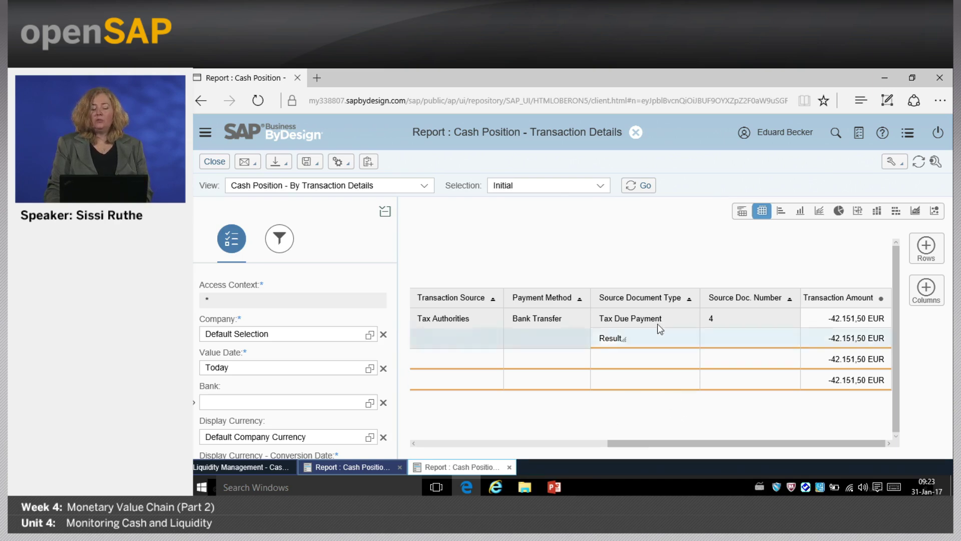
pyautogui.moveTo(831, 445)
pyautogui.mouseDown()
pyautogui.moveTo(716, 455)
pyautogui.moveTo(849, 452)
pyautogui.mouseUp()
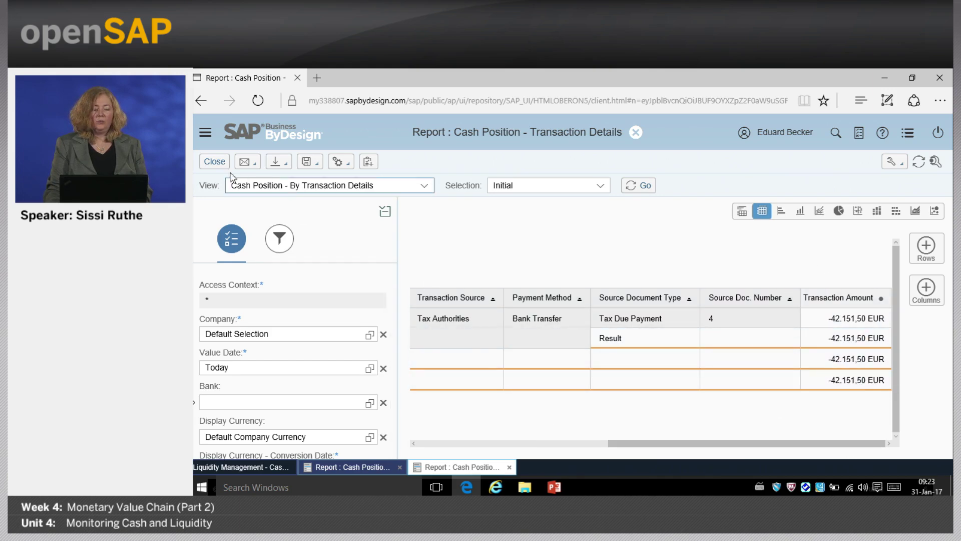
pyautogui.click(214, 161)
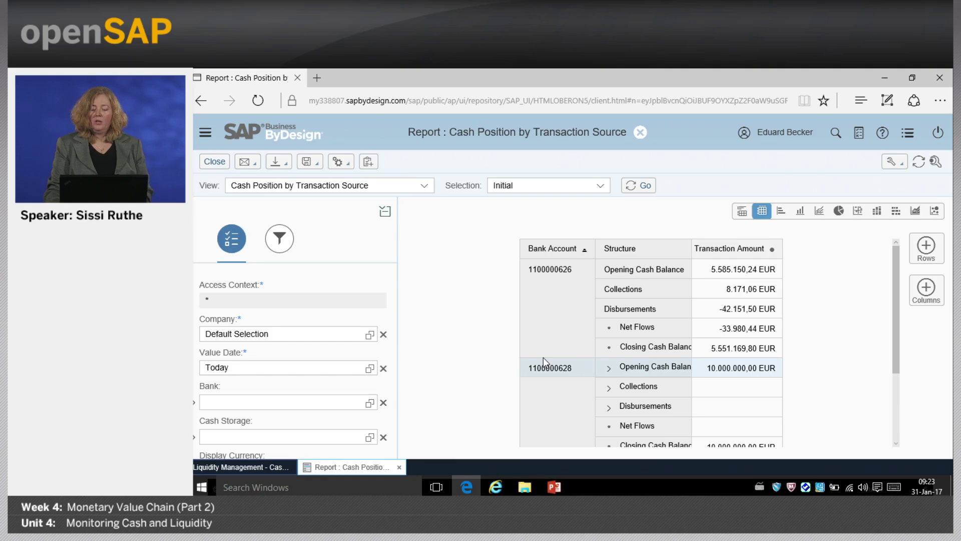
pyautogui.click(215, 162)
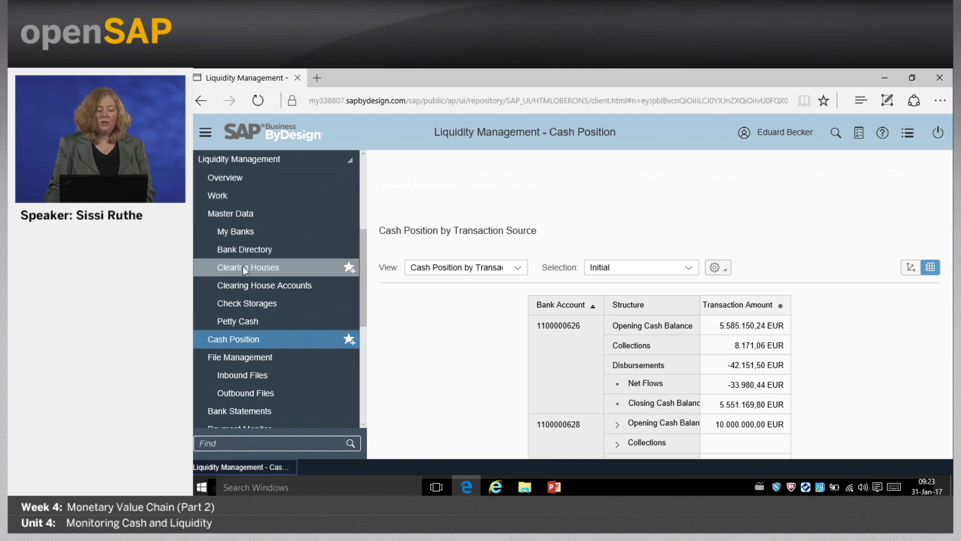
# - Open the Liquidity Forecast Runs view and examine the active run together with its logs from the last 7 days
pyautogui.scroll(-3, 242, 265)
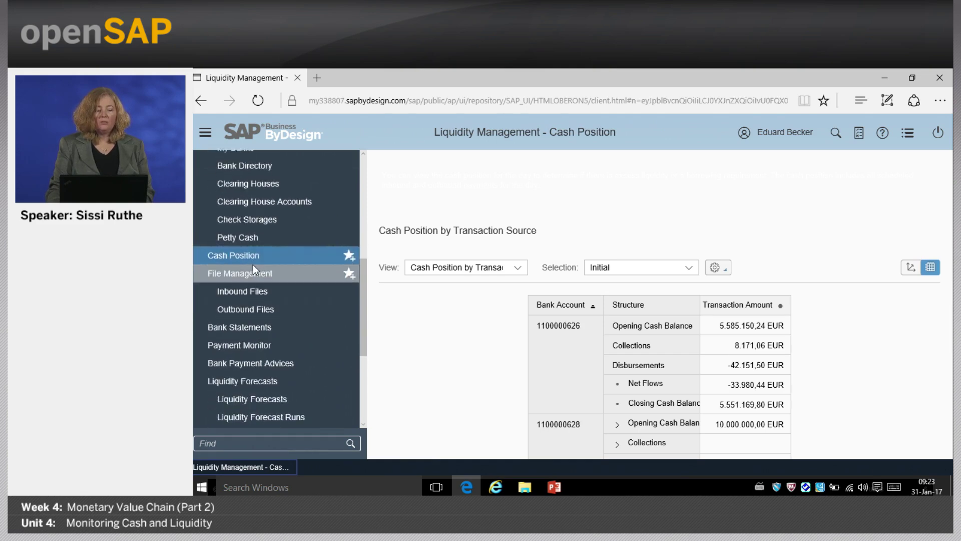
pyautogui.scroll(-3, 253, 264)
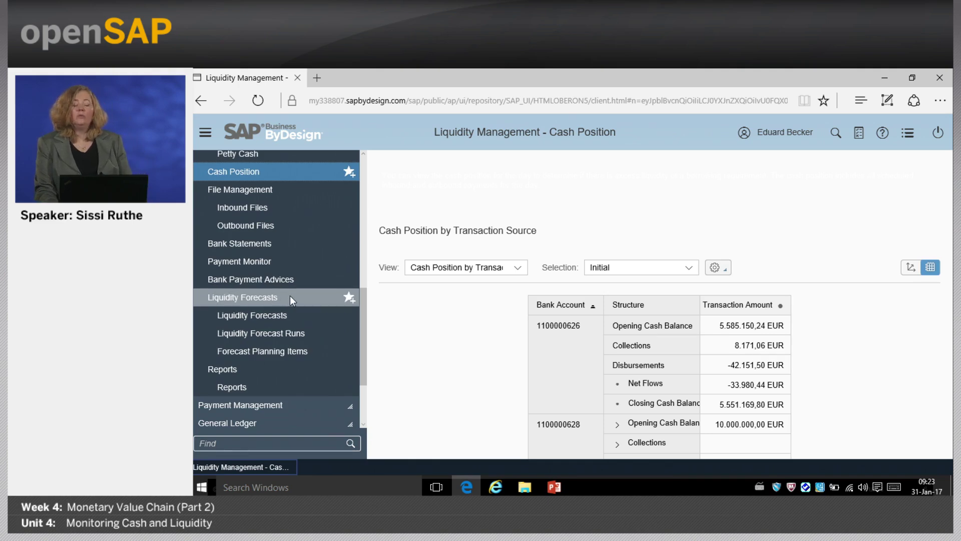
pyautogui.click(280, 333)
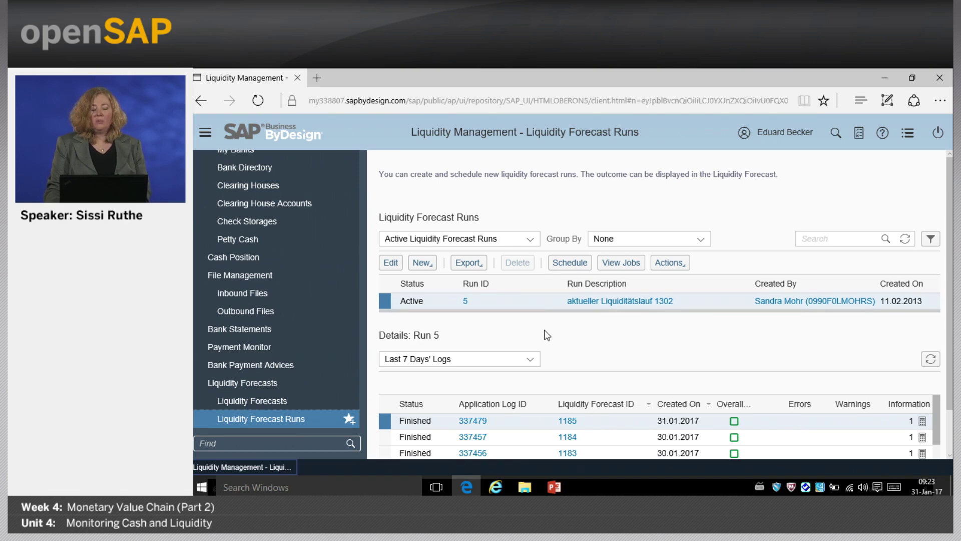
pyautogui.scroll(-1, 548, 330)
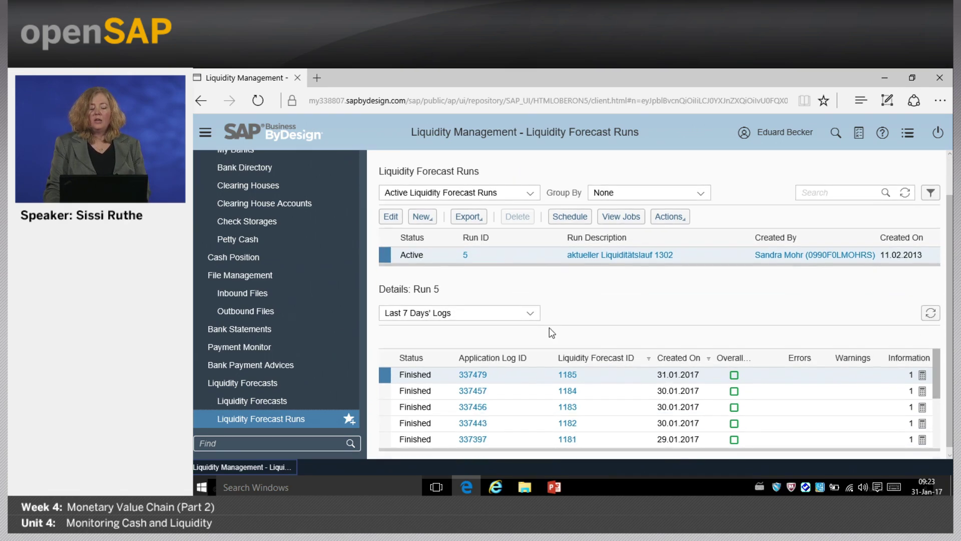
pyautogui.scroll(1, 551, 332)
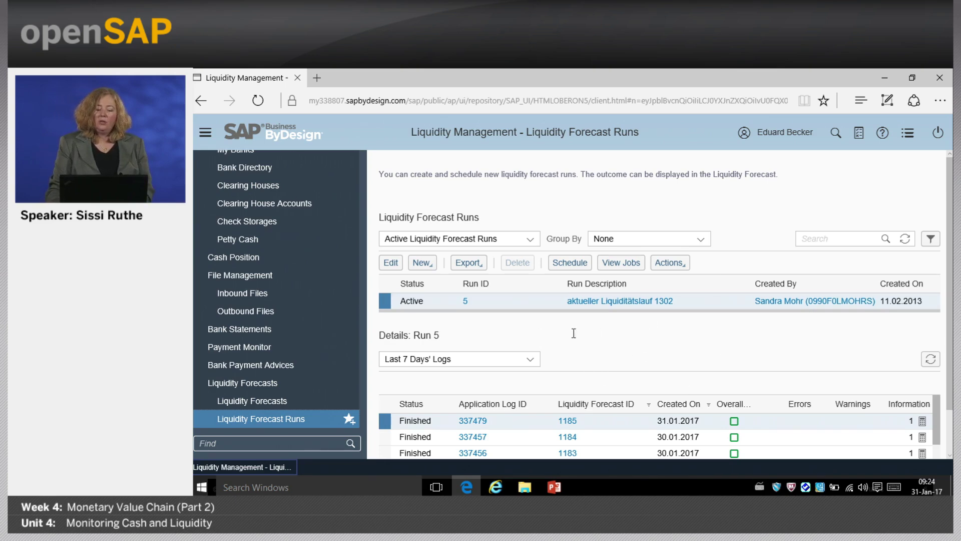
pyautogui.scroll(-2, 575, 347)
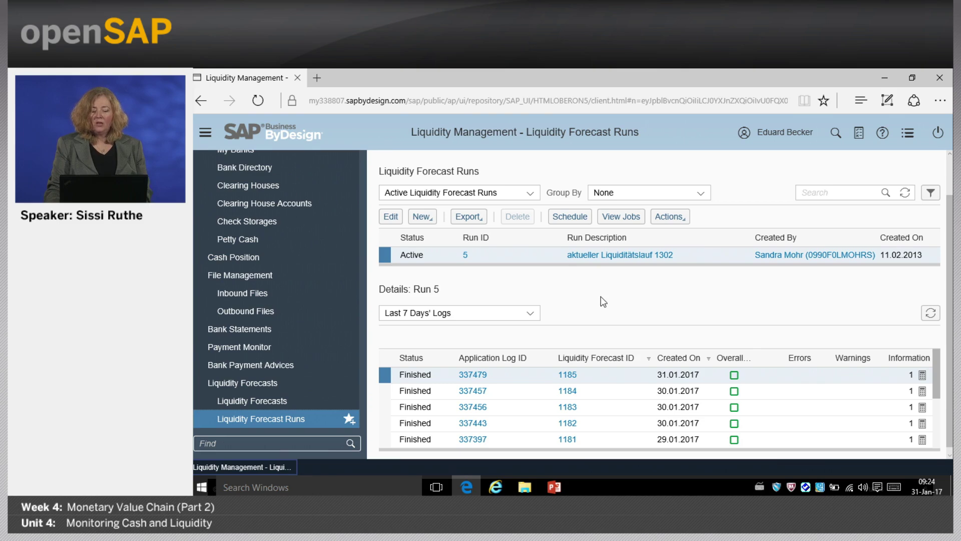
pyautogui.scroll(1, 593, 306)
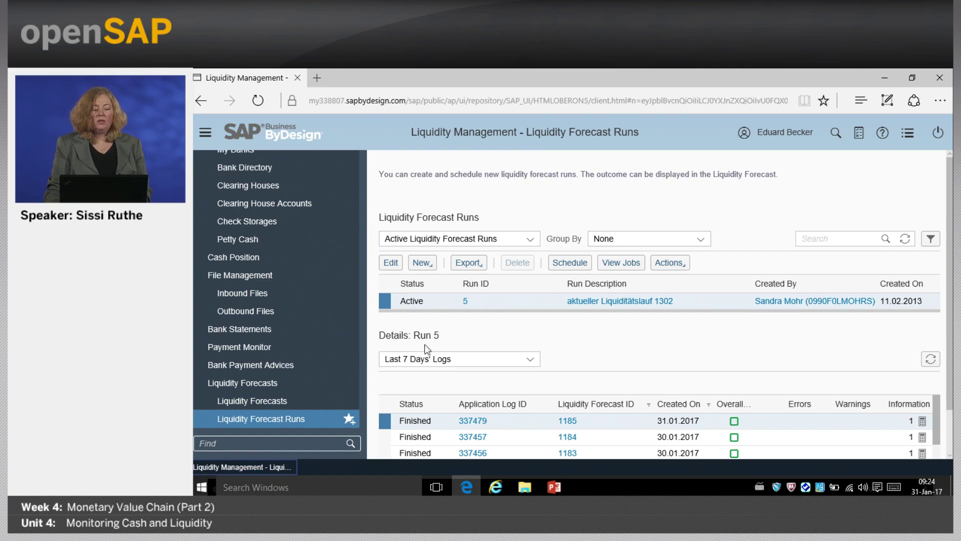
# - Open the Liquidity Forecasts list and select forecast 1185, created on 31.01.2017
pyautogui.click(296, 401)
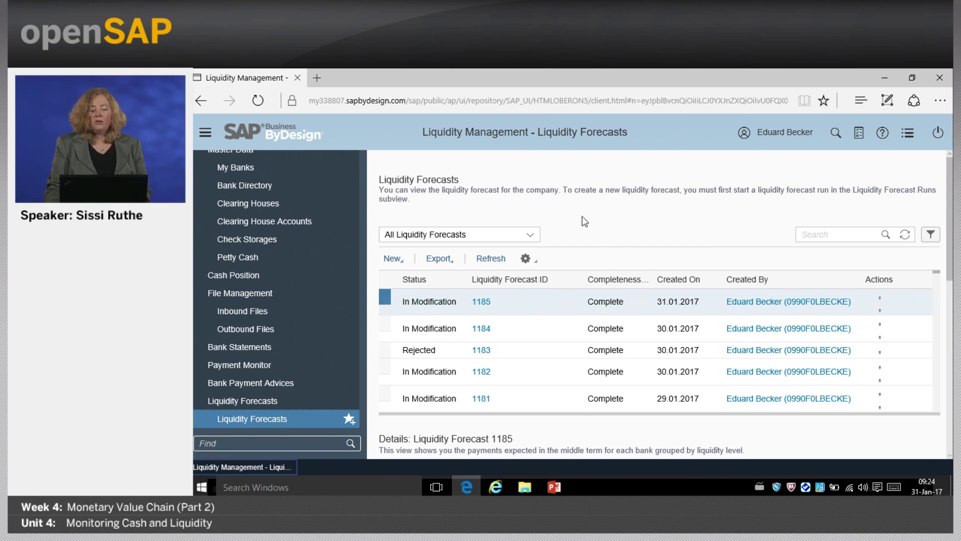
pyautogui.click(526, 353)
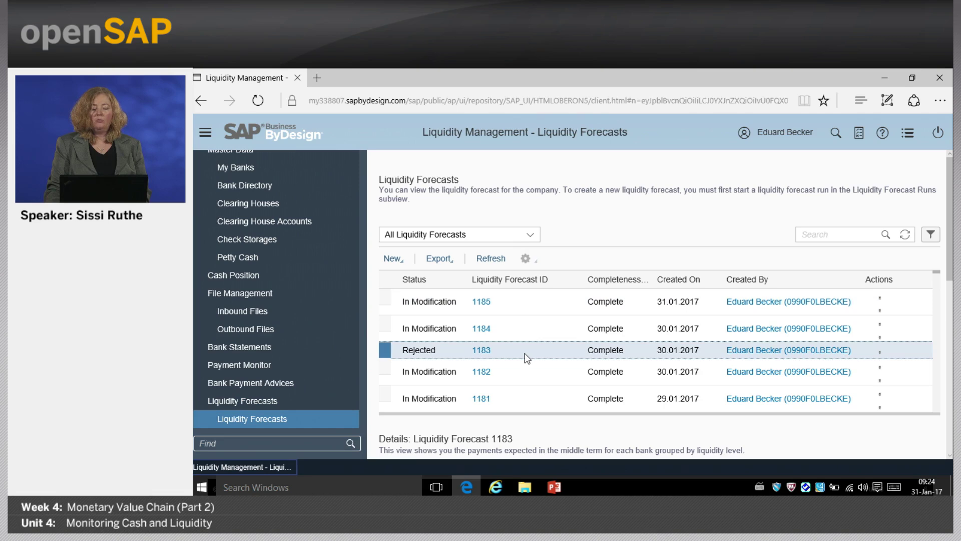
pyautogui.click(540, 328)
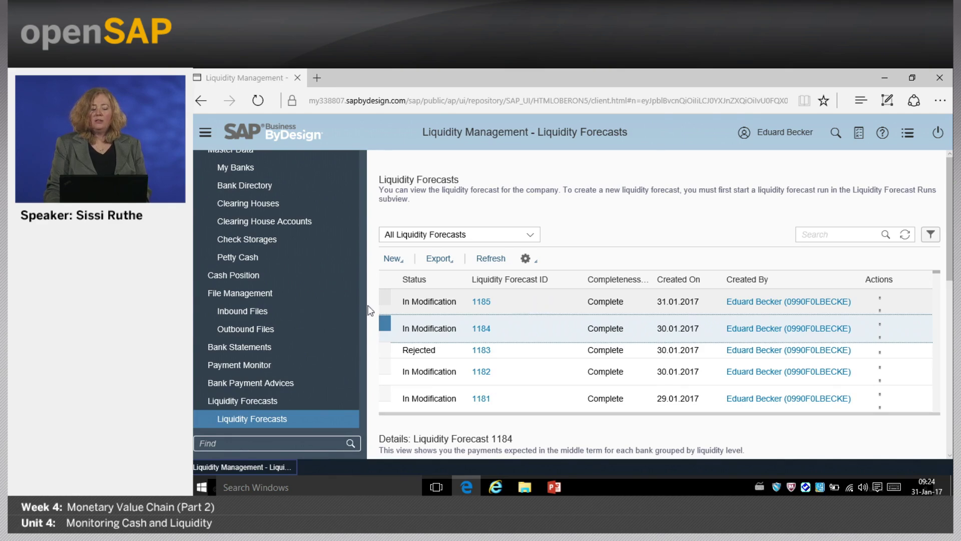
pyautogui.click(385, 304)
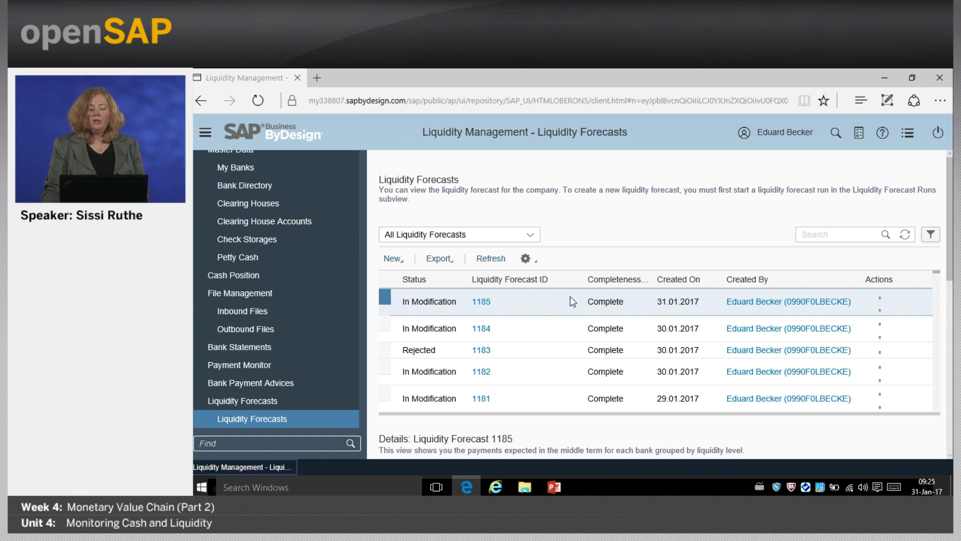
# - Review the selected forecast's daily liquidity levels per bank and open the full Liquidity Forecast by Liquidity Level report
pyautogui.scroll(-7, 940, 357)
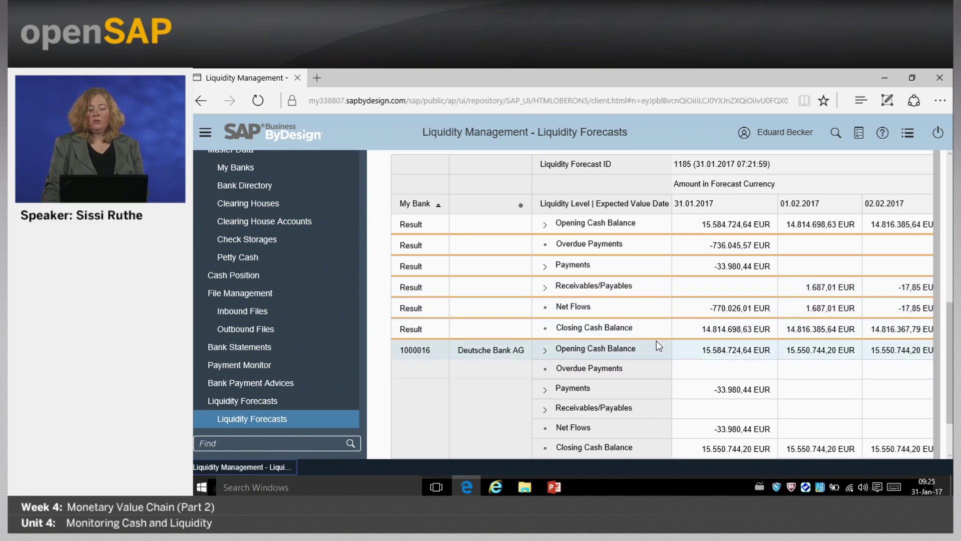
pyautogui.scroll(-2, 656, 341)
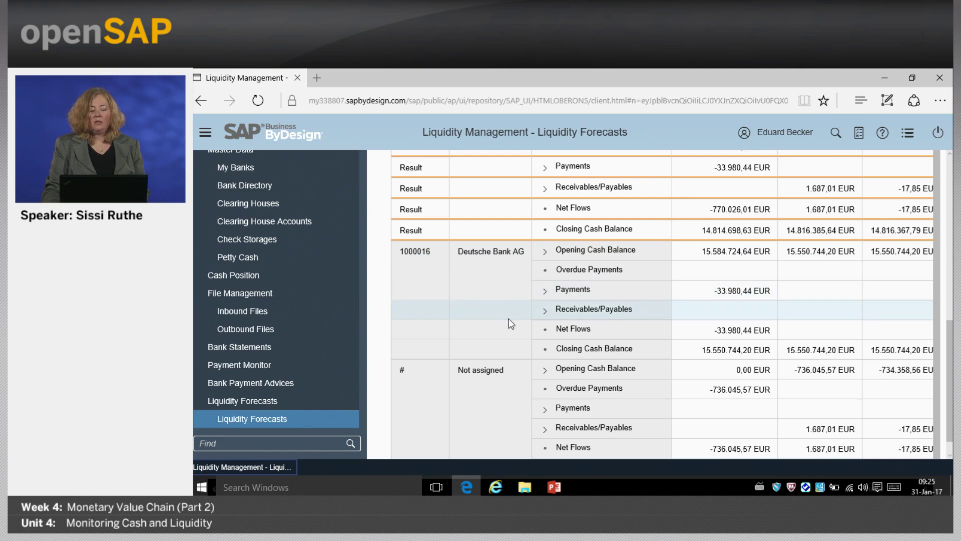
pyautogui.scroll(-1, 510, 323)
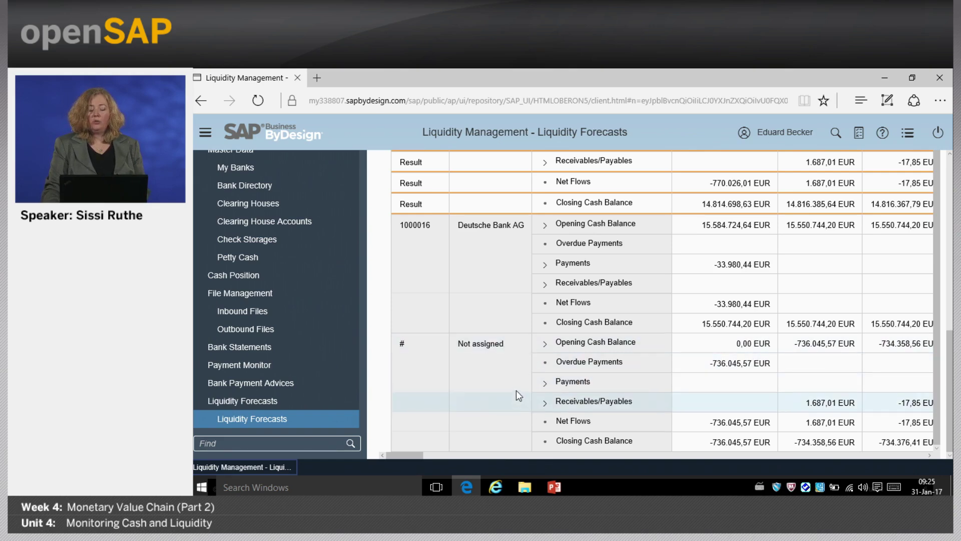
pyautogui.scroll(5, 523, 397)
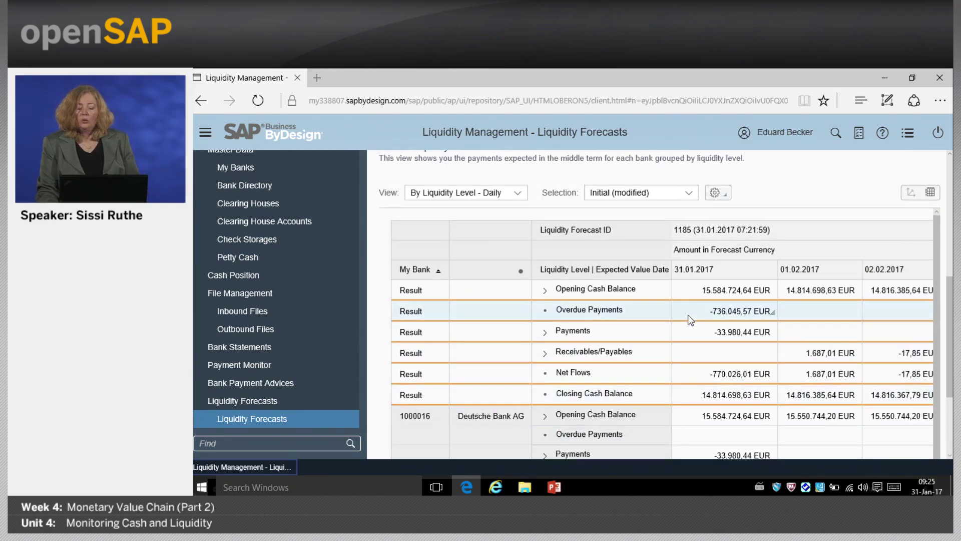
pyautogui.scroll(1, 720, 250)
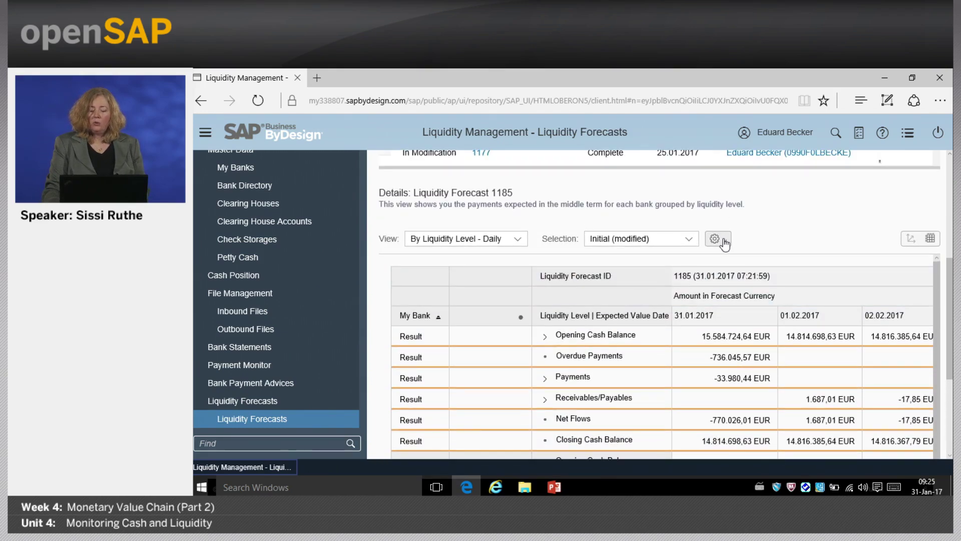
pyautogui.click(724, 243)
pyautogui.click(739, 277)
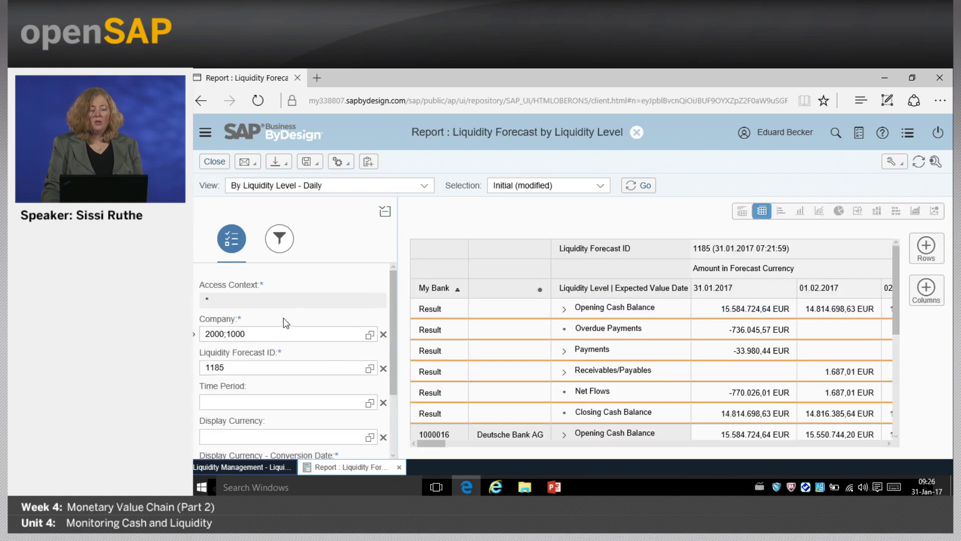
# - Examine the forecast report's selection parameters from Company down to Bank Account without entering any values
pyautogui.scroll(-1, 316, 286)
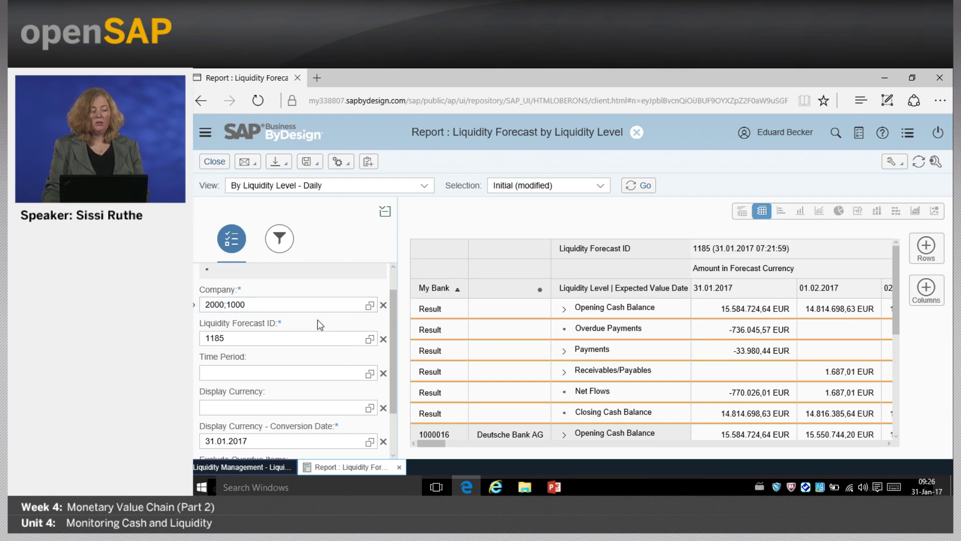
pyautogui.scroll(-2, 319, 319)
pyautogui.scroll(1, 319, 320)
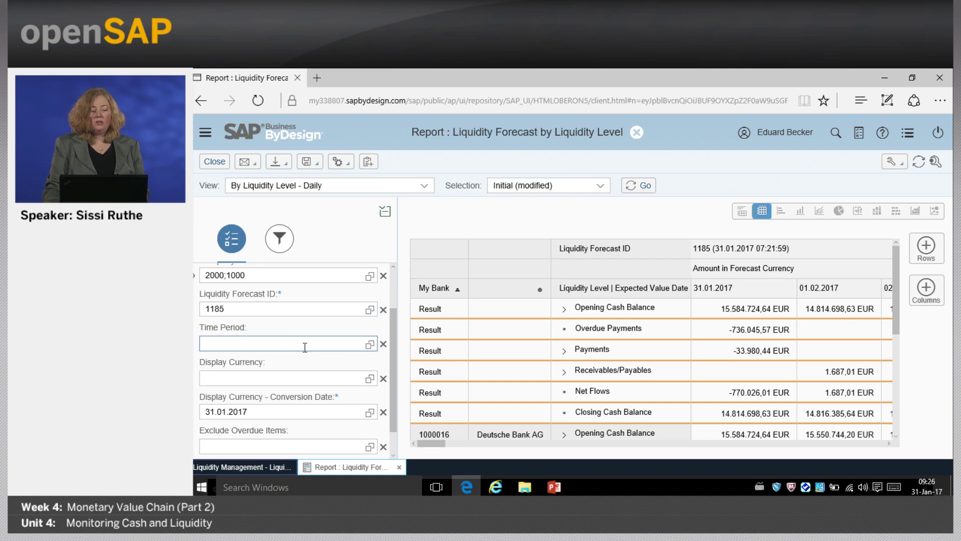
pyautogui.scroll(2, 311, 378)
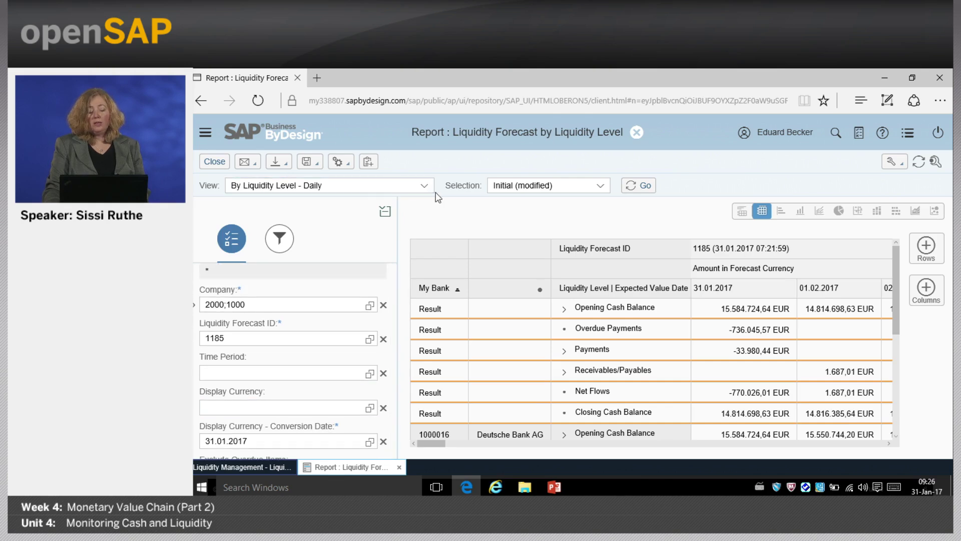
pyautogui.scroll(-2, 320, 308)
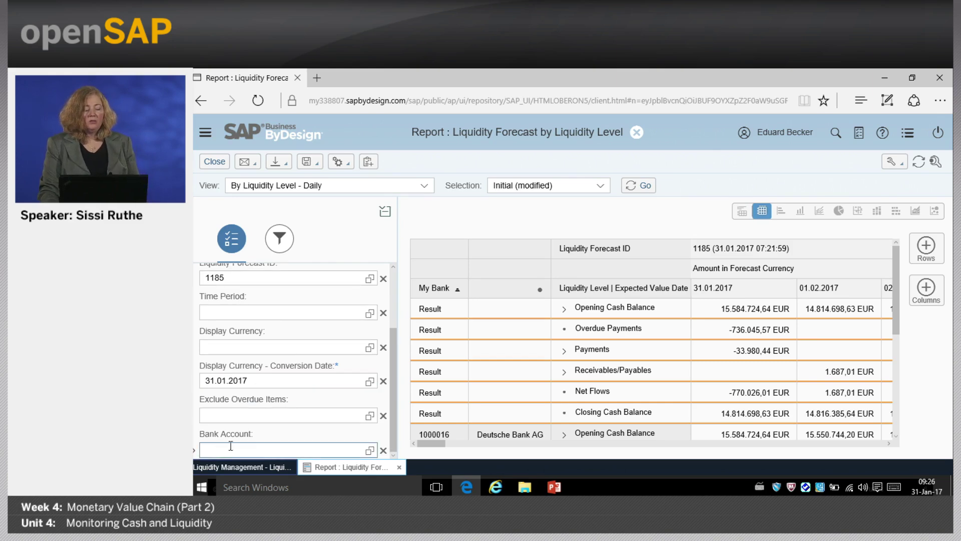
pyautogui.click(362, 445)
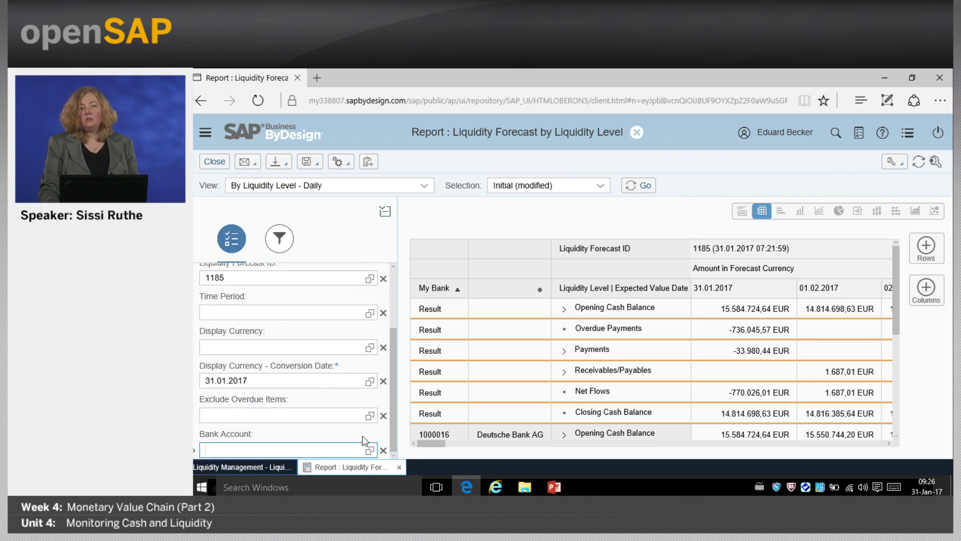
pyautogui.scroll(3, 322, 378)
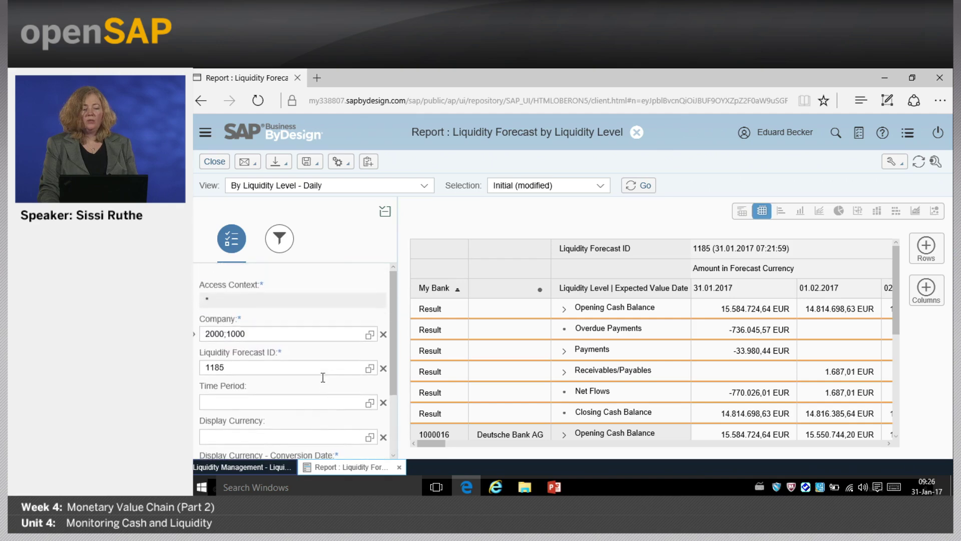
# - Switch the report to the By Liquidity Level - Monthly view and review the forecast amounts from 01.2017 to 06.2017
pyautogui.click(423, 187)
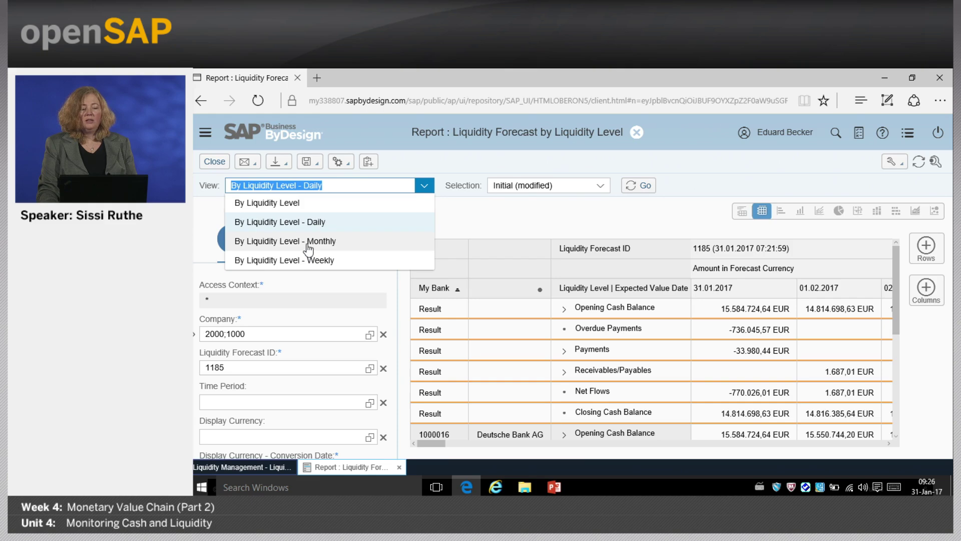
pyautogui.click(309, 242)
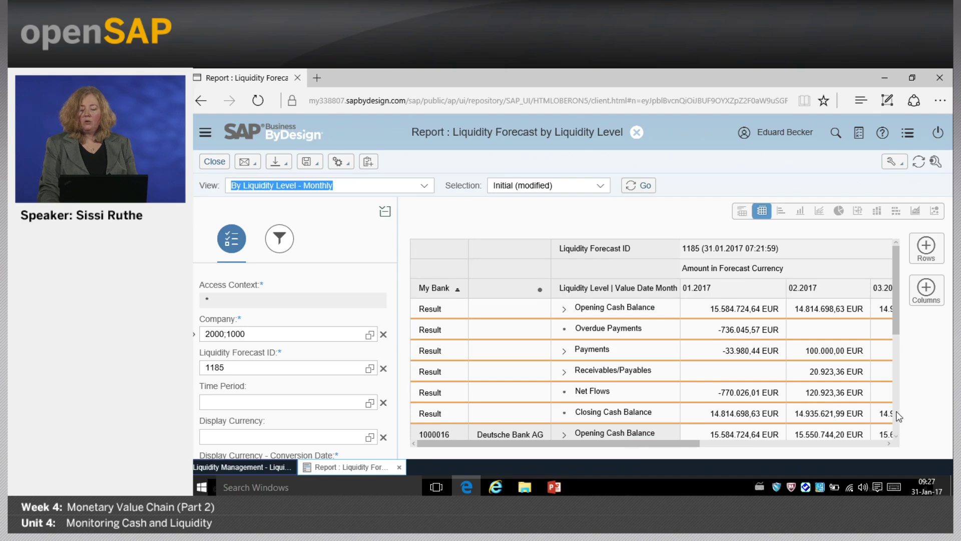
pyautogui.scroll(-5, 798, 422)
pyautogui.scroll(5, 750, 406)
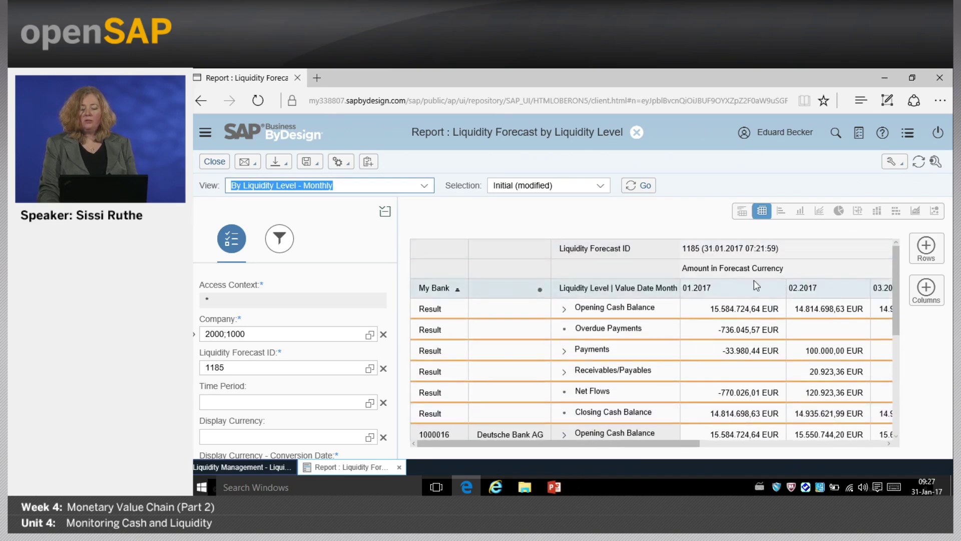
pyautogui.click(830, 443)
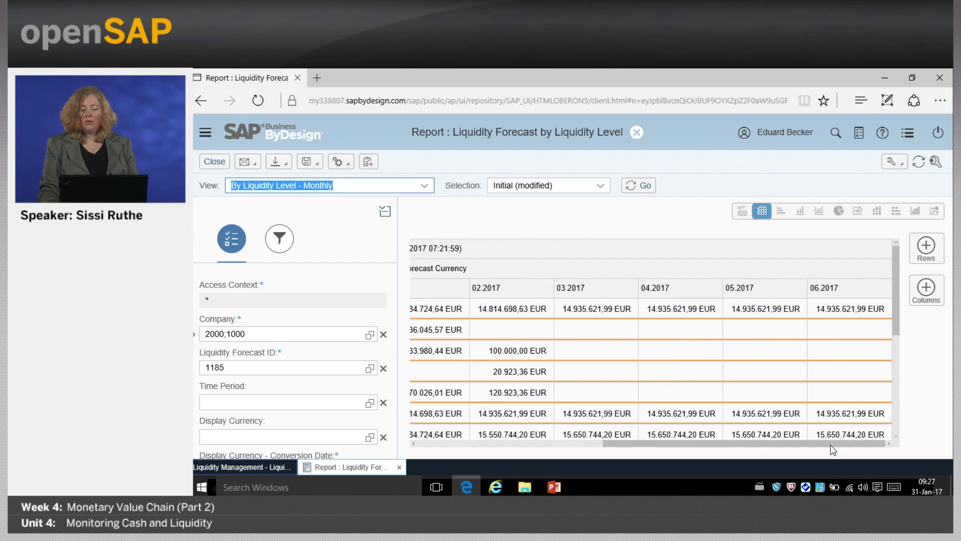
pyautogui.scroll(-3, 890, 320)
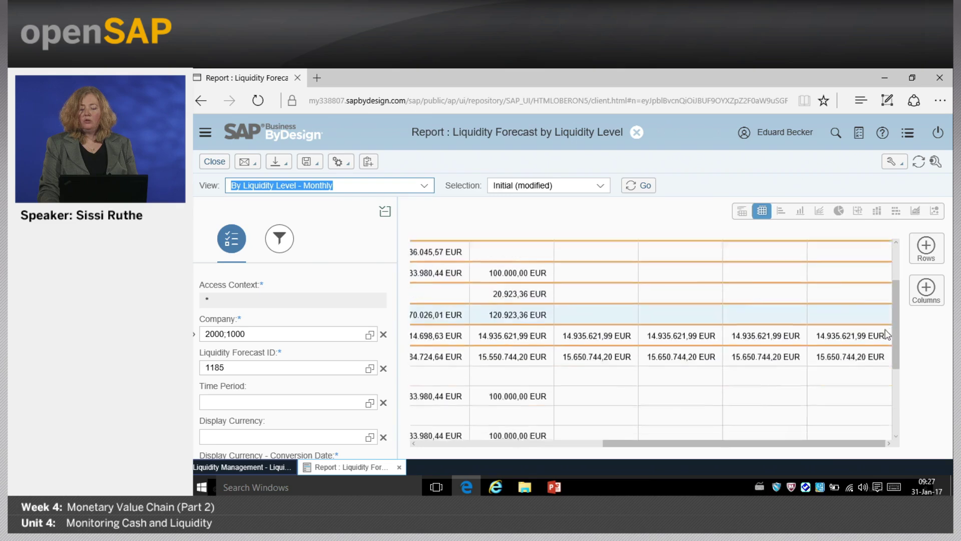
pyautogui.scroll(5, 873, 386)
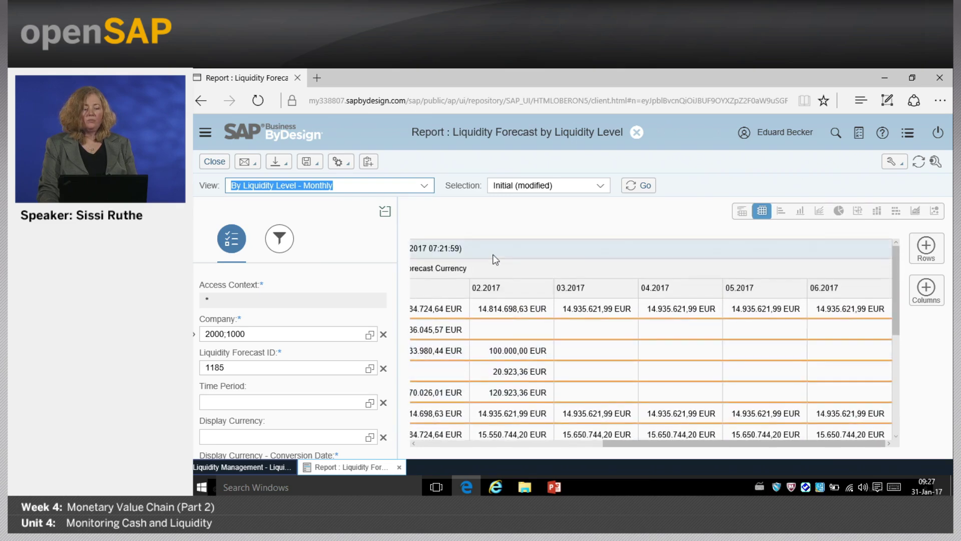
# - Close the monthly forecast report and review forecast 1185's daily liquidity levels for each bank and upcoming value date
pyautogui.click(224, 161)
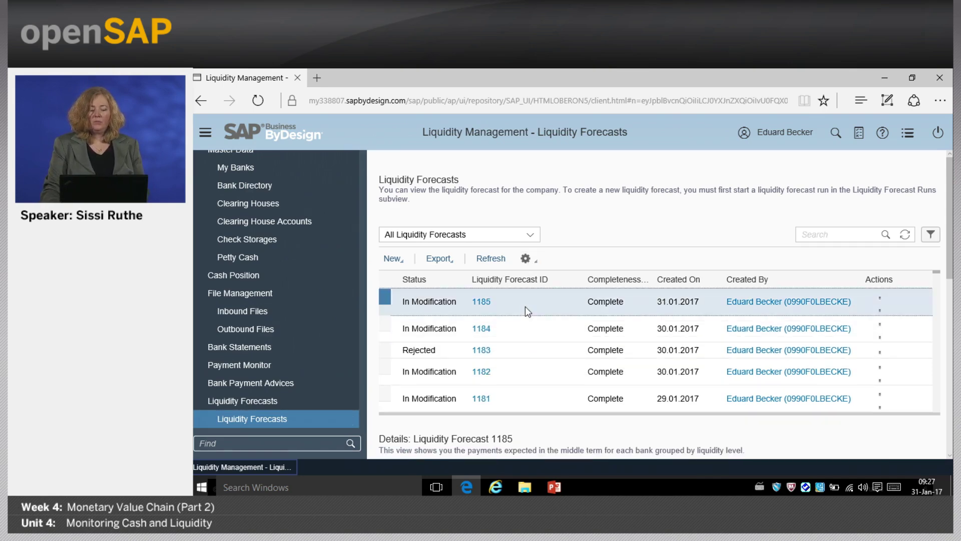
pyautogui.scroll(-3, 561, 435)
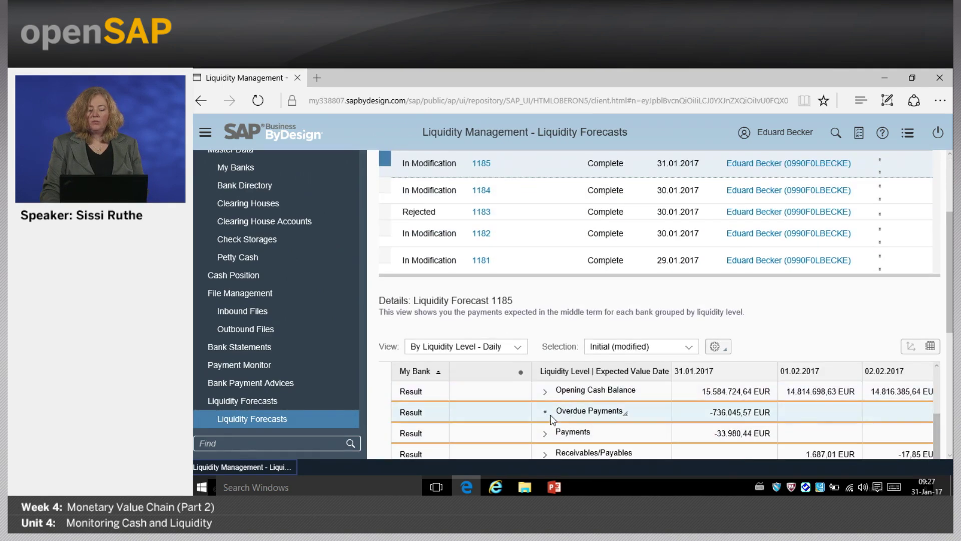
pyautogui.scroll(-2, 550, 414)
pyautogui.scroll(-2, 830, 416)
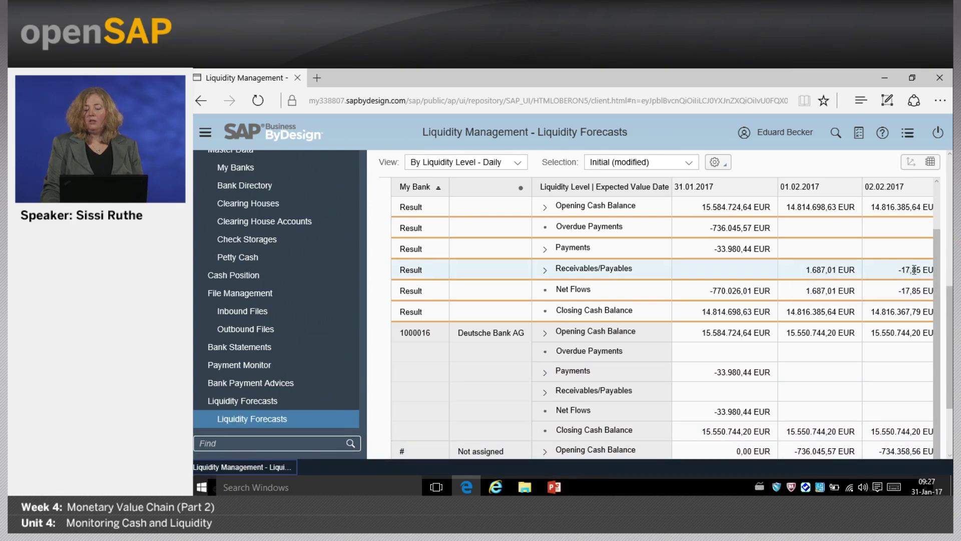
pyautogui.scroll(-3, 938, 437)
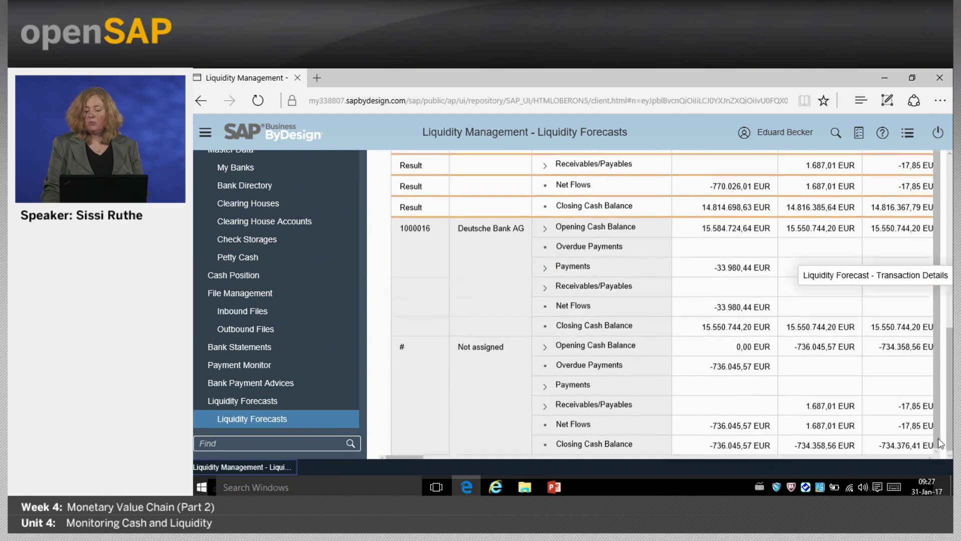
pyautogui.click(920, 454)
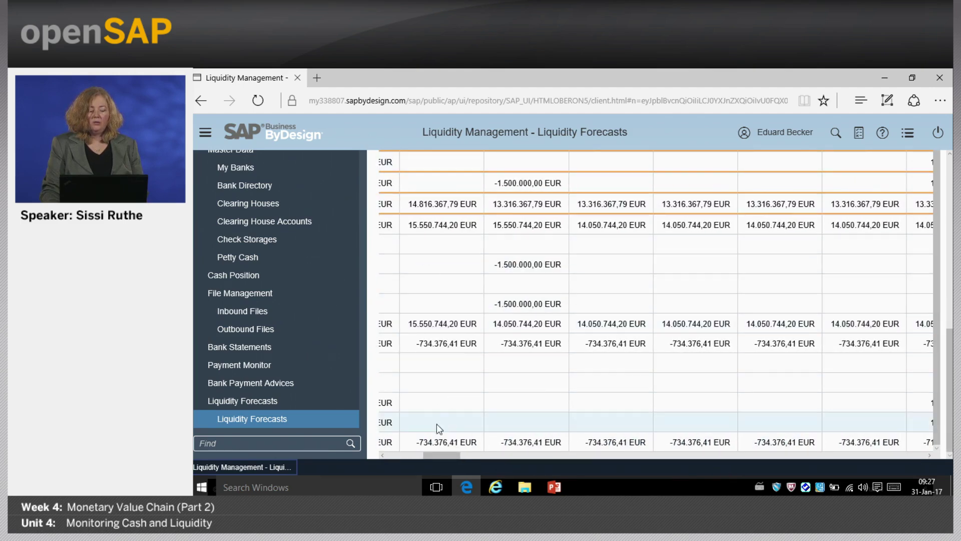
pyautogui.scroll(1, 431, 425)
# - View the Liquidity Forecast - Transaction Details report for the Receivables/Payables amount on 02.02.2017, check its source document and amounts, and close it
pyautogui.click(383, 454)
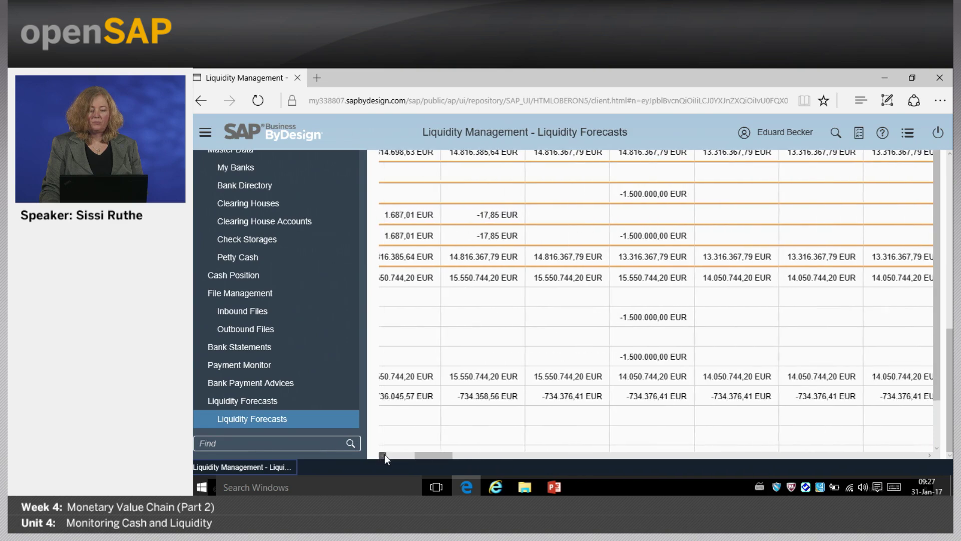
pyautogui.click(535, 219)
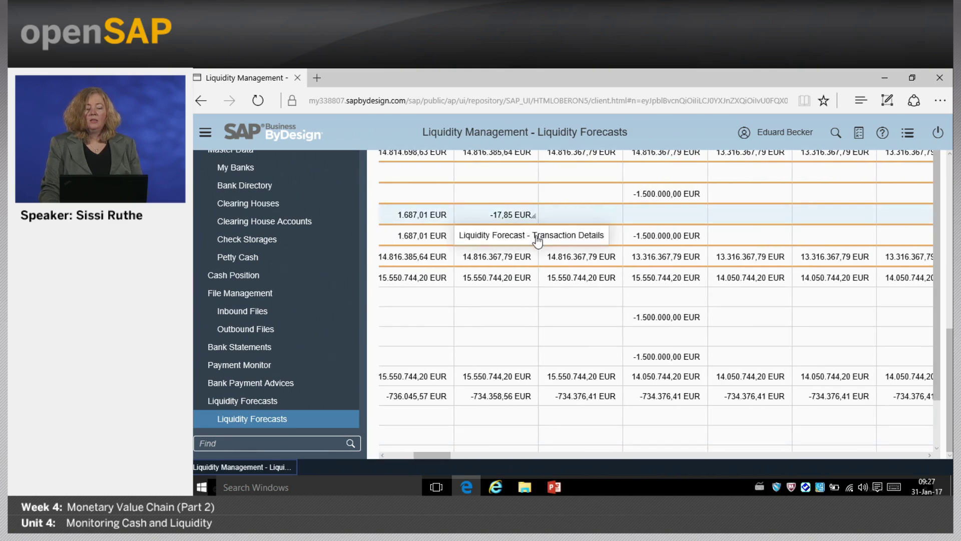
pyautogui.click(538, 238)
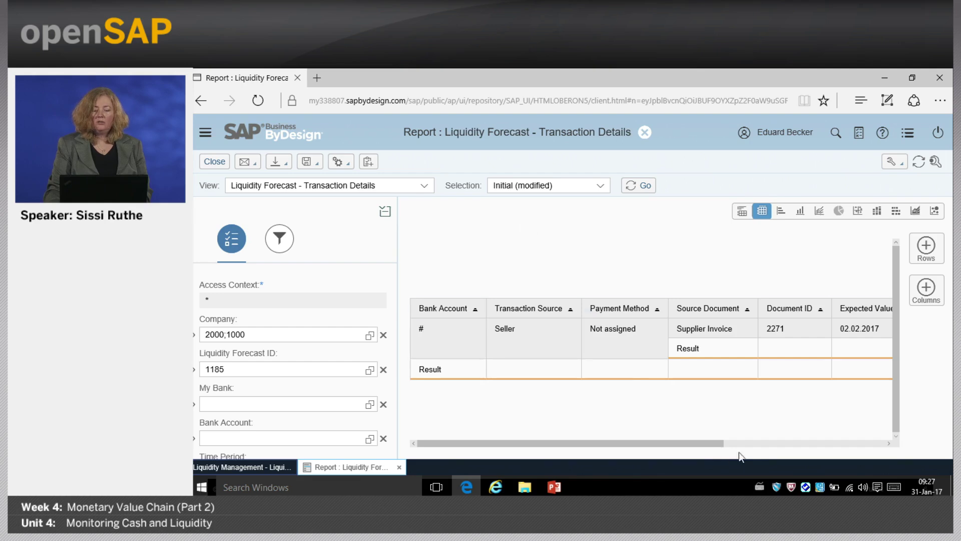
pyautogui.click(746, 443)
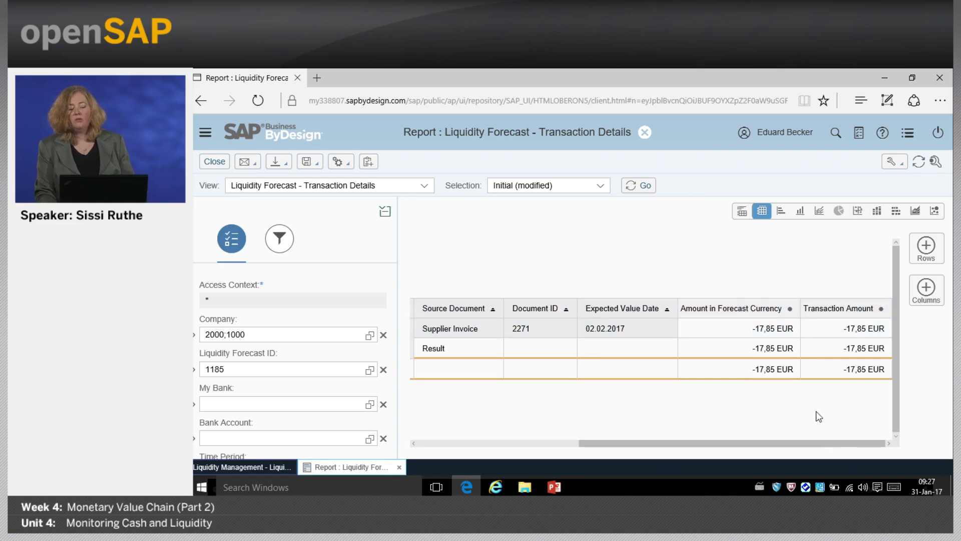
pyautogui.click(215, 161)
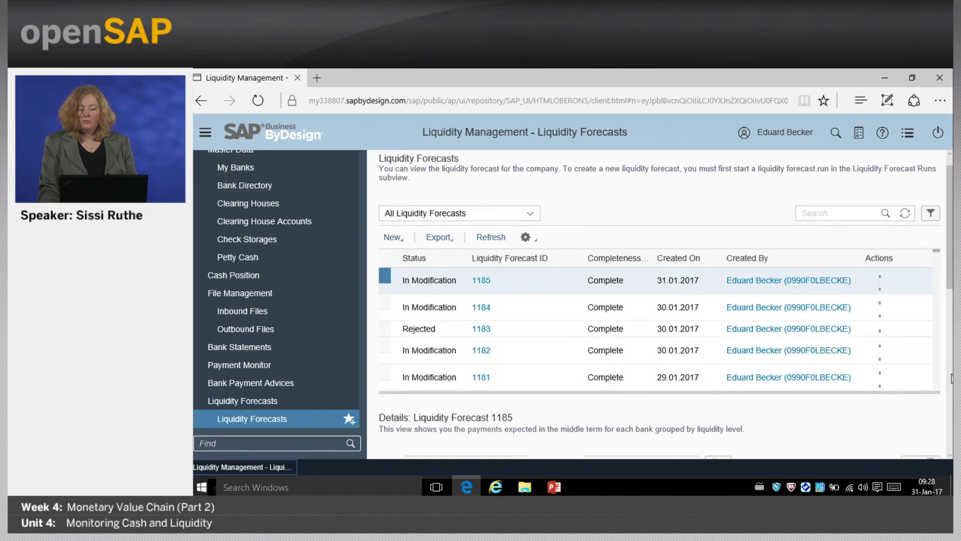
# - View the Transaction Details report for the total Net Flows on 06.02.2017, check its source document and amounts, and close it
pyautogui.scroll(-4, 943, 391)
pyautogui.scroll(-3, 941, 392)
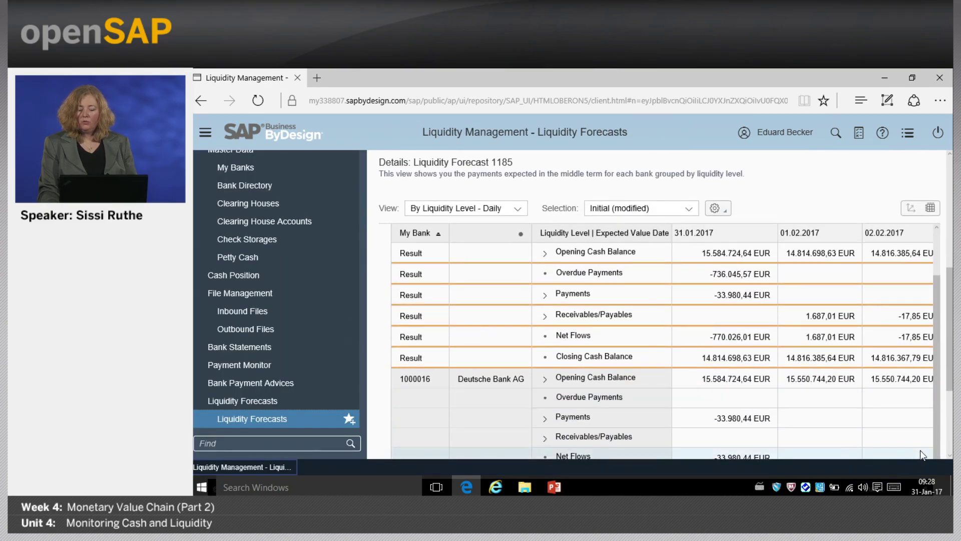
pyautogui.scroll(-3, 786, 448)
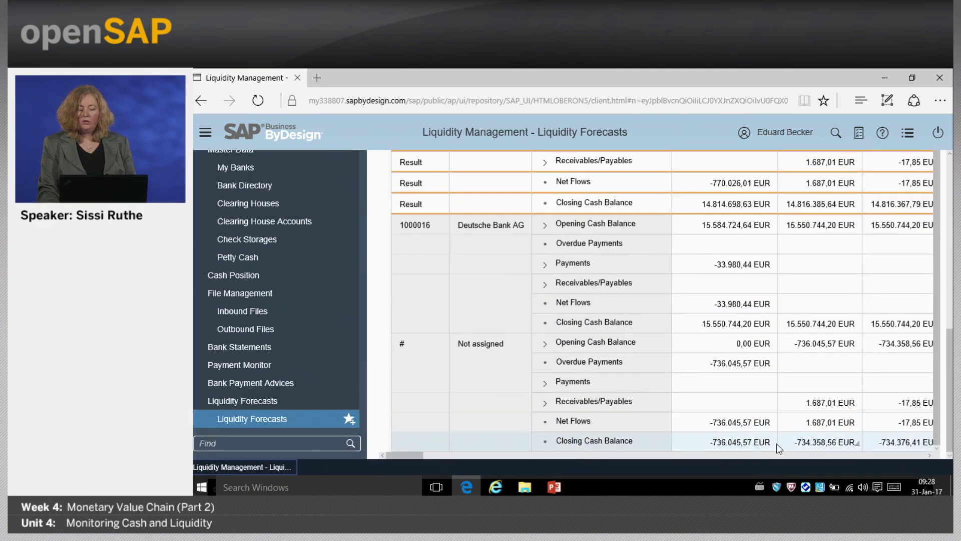
pyautogui.click(930, 455)
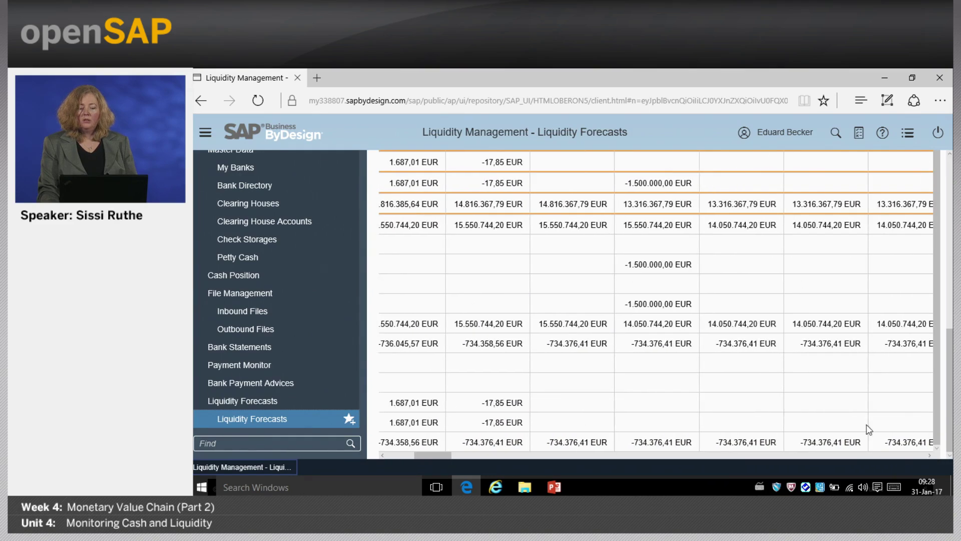
pyautogui.click(696, 184)
pyautogui.click(621, 246)
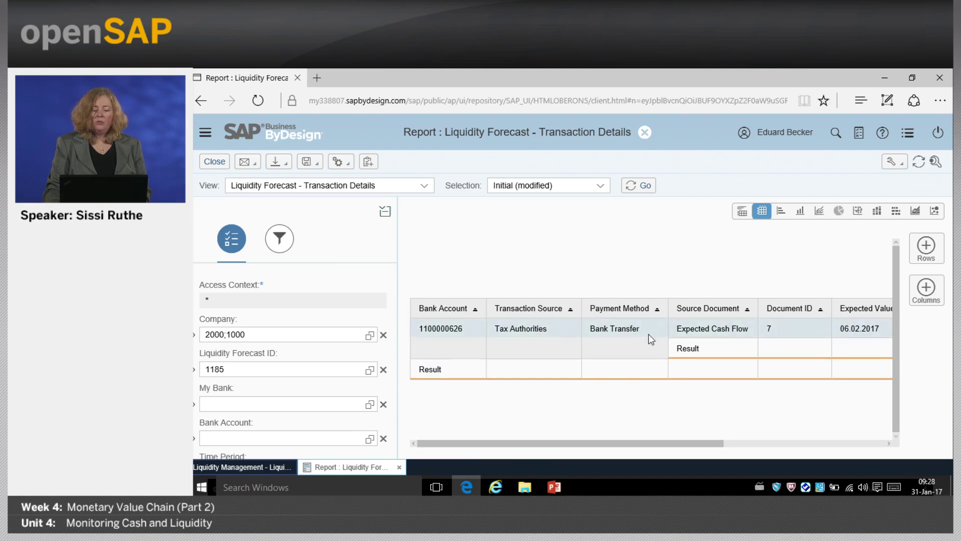
pyautogui.click(776, 443)
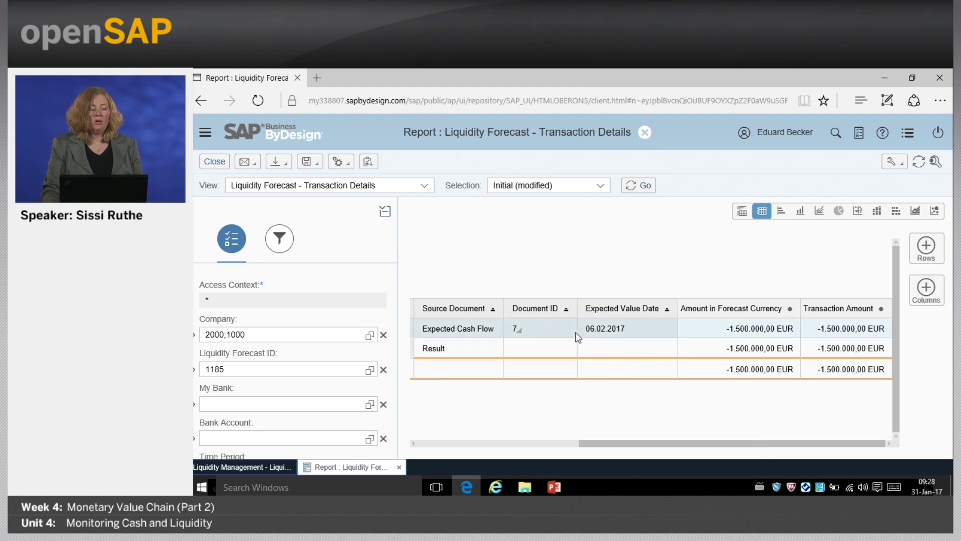
pyautogui.click(215, 162)
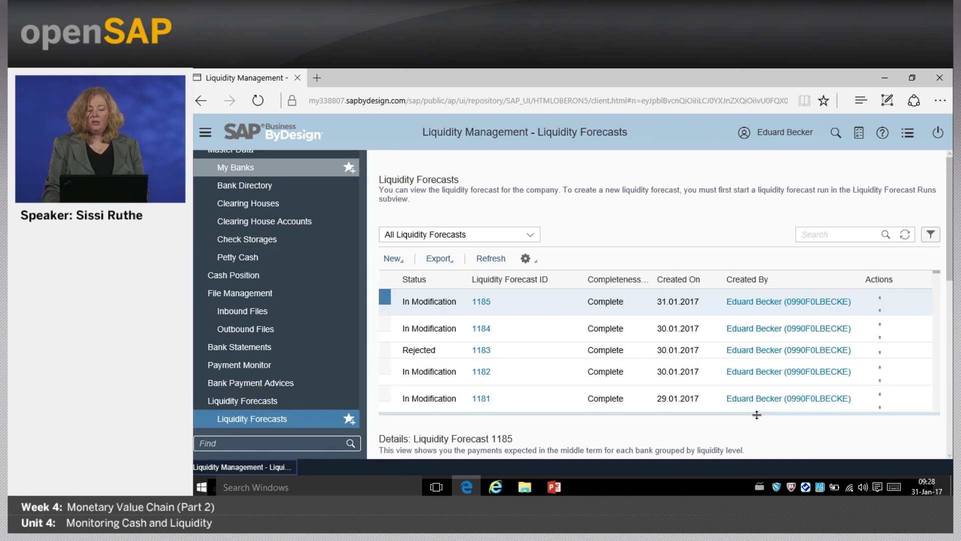
# - Review forecast 1185's daily payments, net flows and cash balances from 02.02.2017 through 15.02.2017
pyautogui.scroll(-1, 755, 405)
pyautogui.scroll(1, 750, 414)
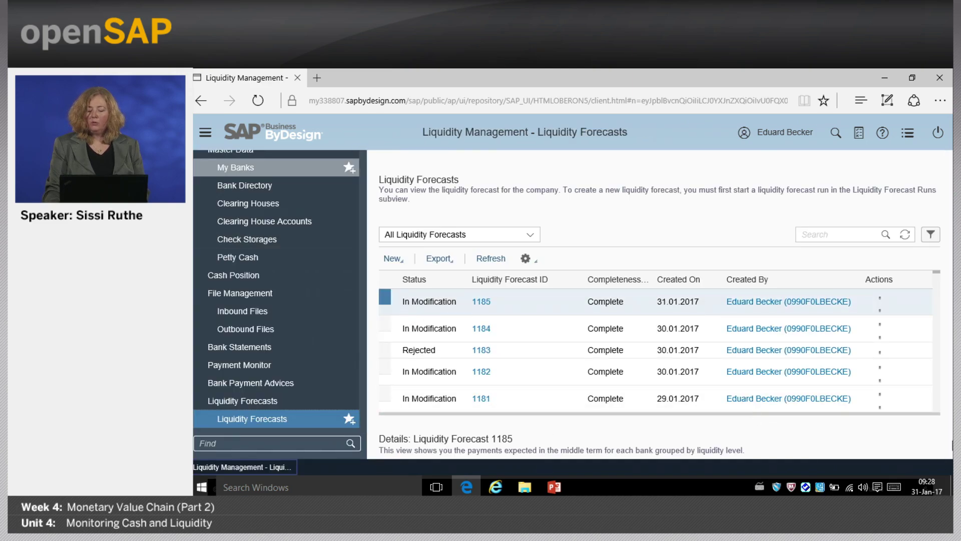
pyautogui.scroll(-2, 948, 426)
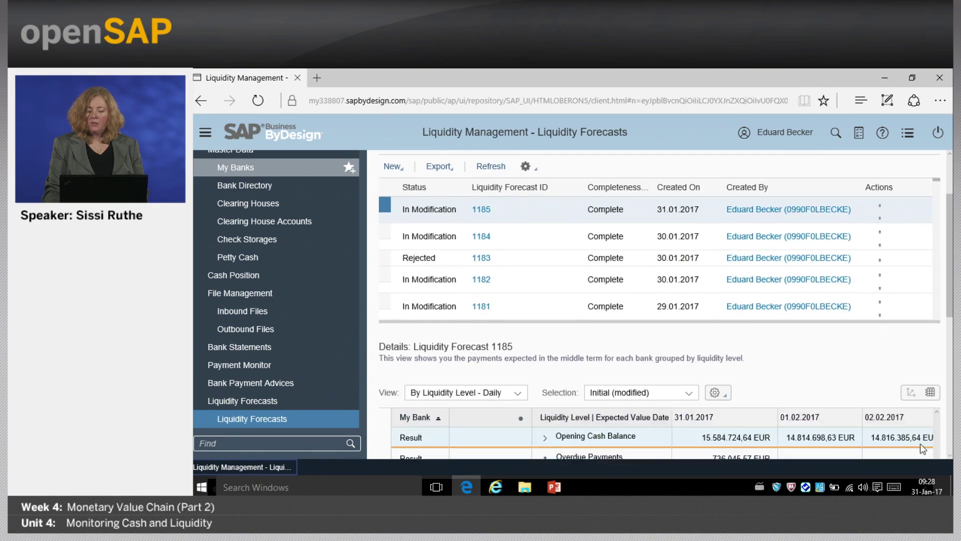
pyautogui.scroll(-10, 893, 438)
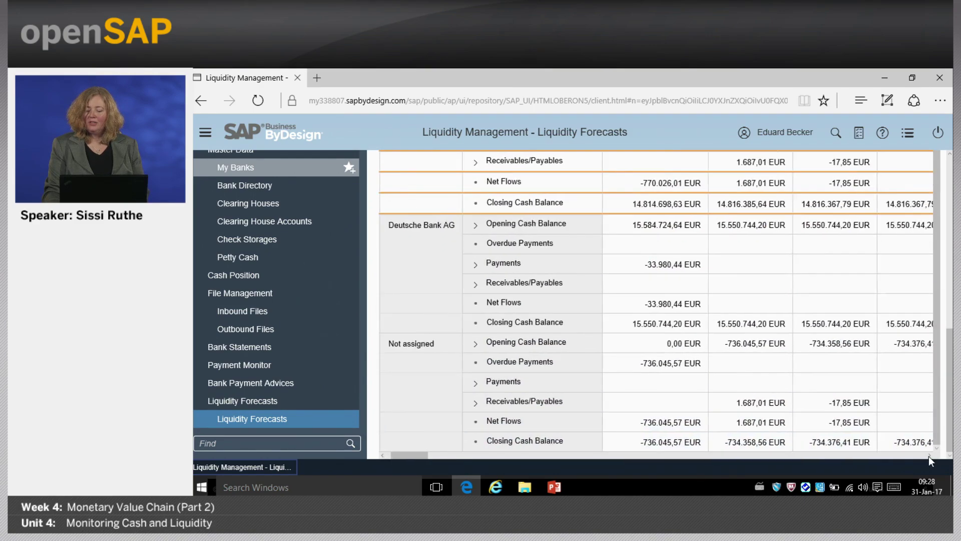
pyautogui.hscroll(10, 929, 453)
pyautogui.scroll(5, 673, 340)
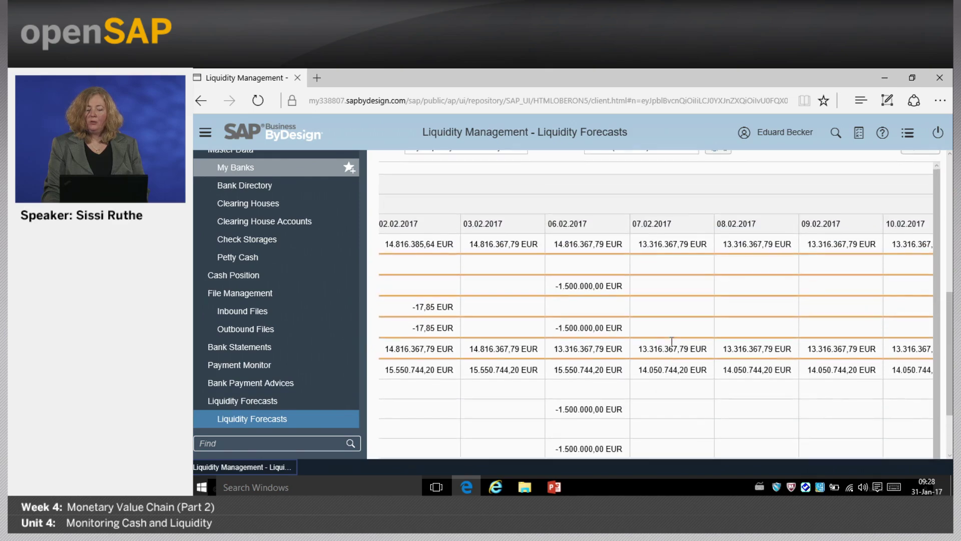
pyautogui.scroll(-2, 939, 458)
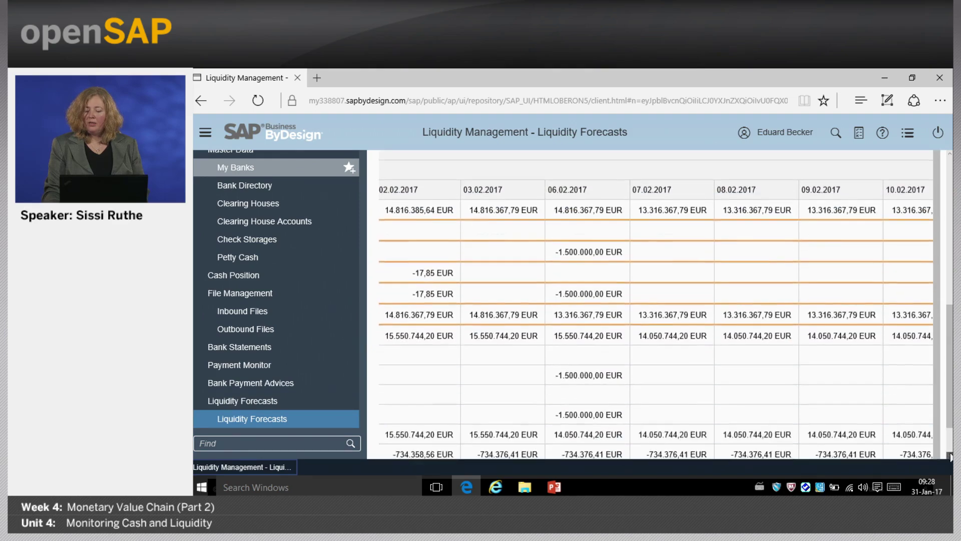
pyautogui.hscroll(5, 931, 459)
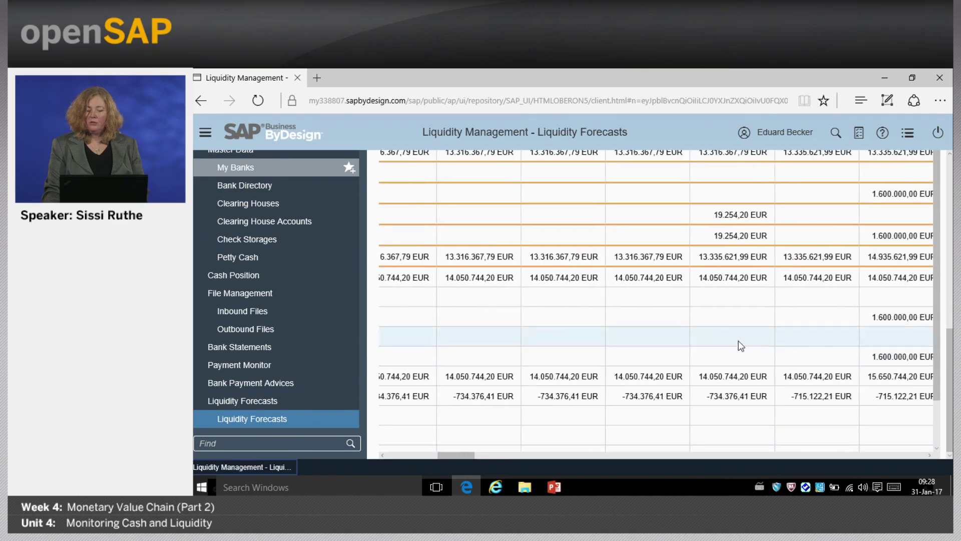
pyautogui.scroll(2, 738, 343)
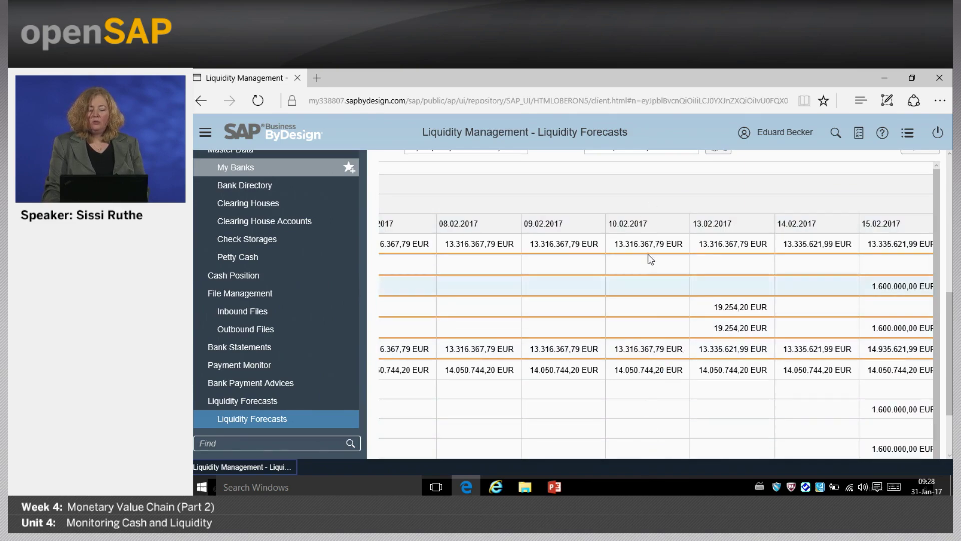
pyautogui.scroll(-1, 659, 382)
pyautogui.scroll(5, 657, 381)
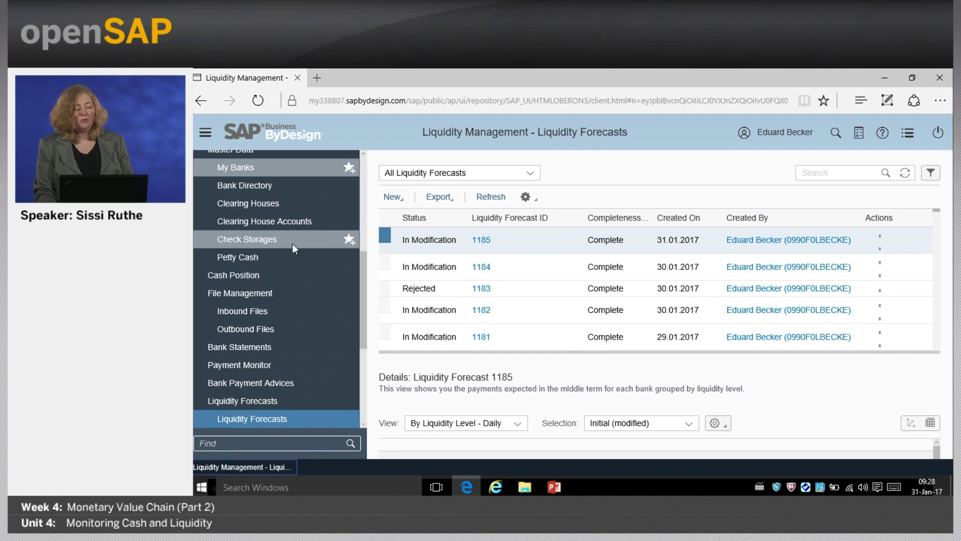
# - Open the Forecast Planning Items list and examine the options for creating new items, without creating any
pyautogui.scroll(-3, 251, 333)
pyautogui.scroll(-2, 254, 326)
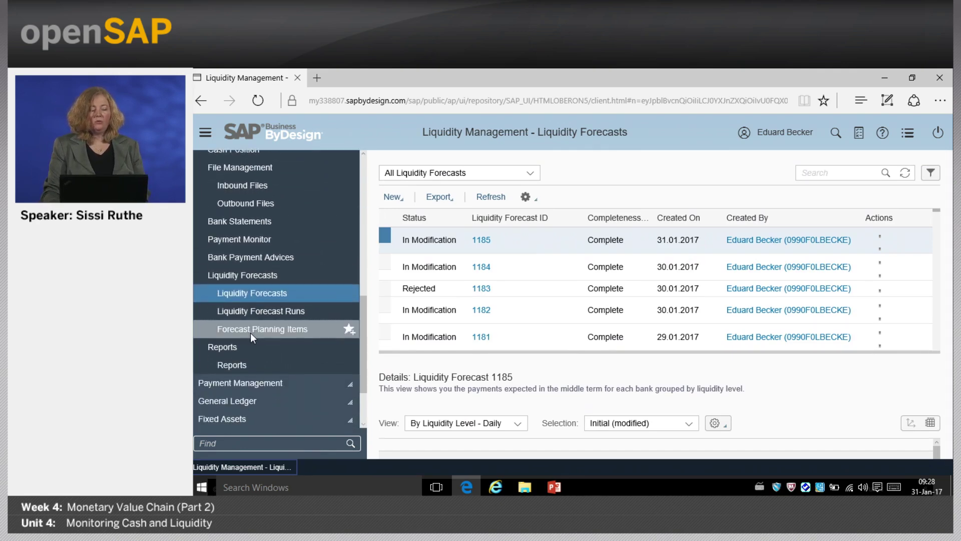
pyautogui.click(252, 330)
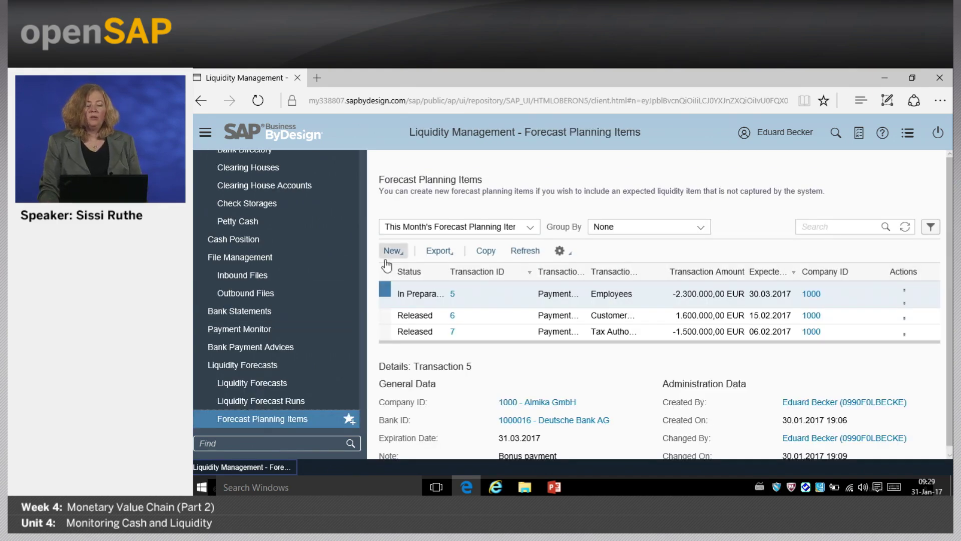
pyautogui.click(403, 254)
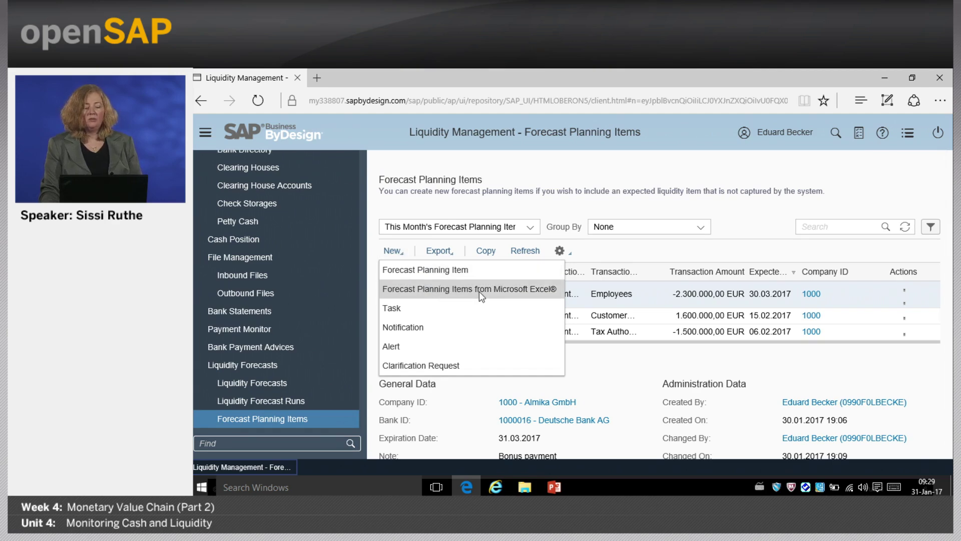
pyautogui.click(620, 248)
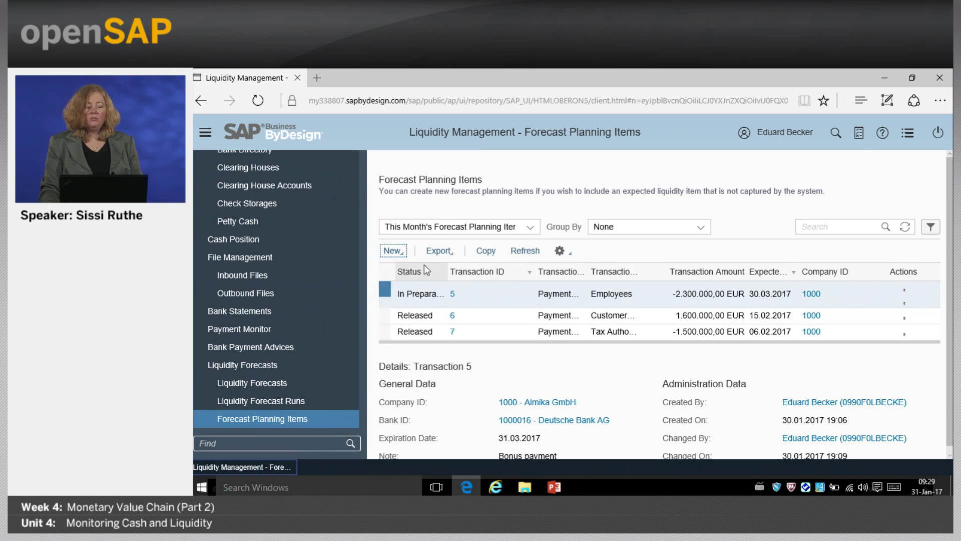
# - Open forecast planning item 5 for the employees' bonus payment and set its expected value date to 10.02.2017
pyautogui.click(453, 295)
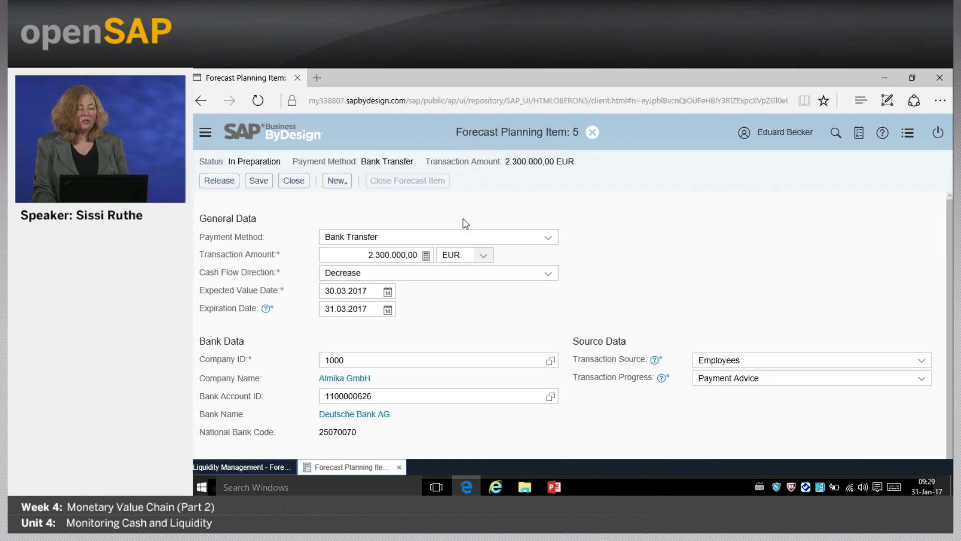
pyautogui.moveTo(380, 293); pyautogui.dragTo(297, 296)
pyautogui.click(387, 291)
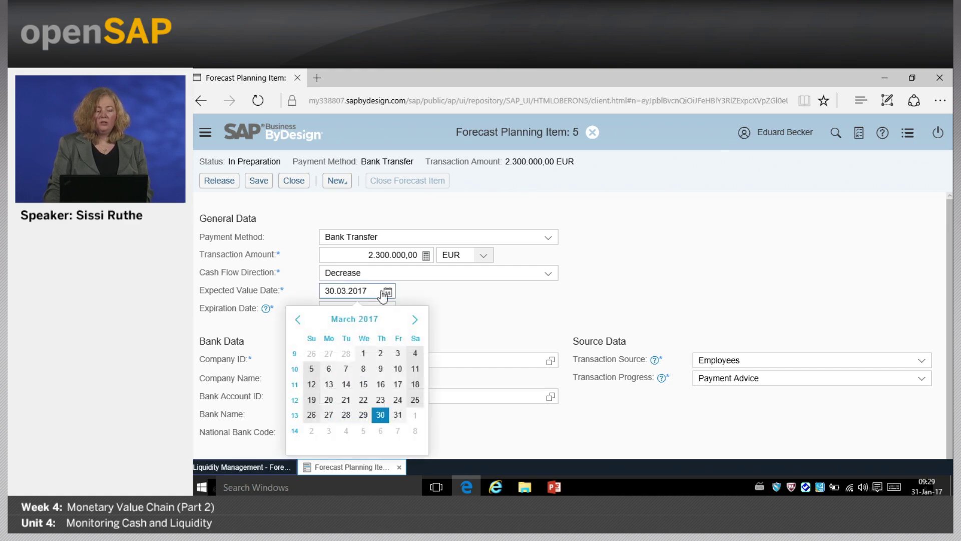
pyautogui.click(299, 321)
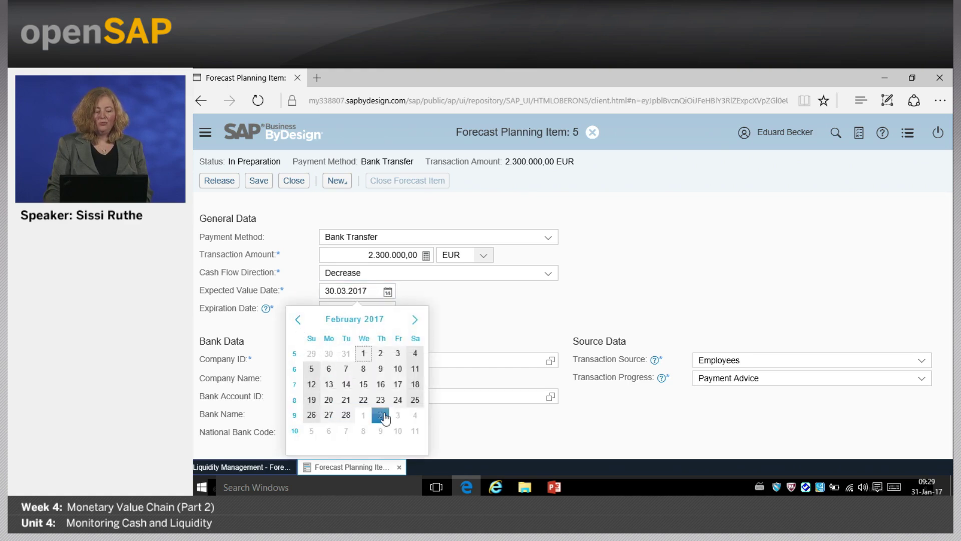
pyautogui.click(398, 368)
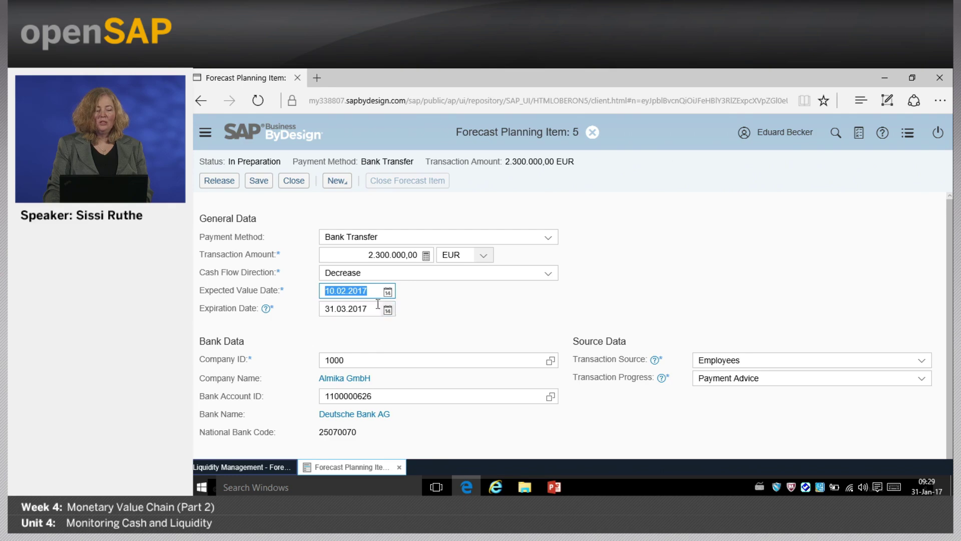
# - Set the forecast planning item's expiration date to 15.02.2017
pyautogui.click(387, 309)
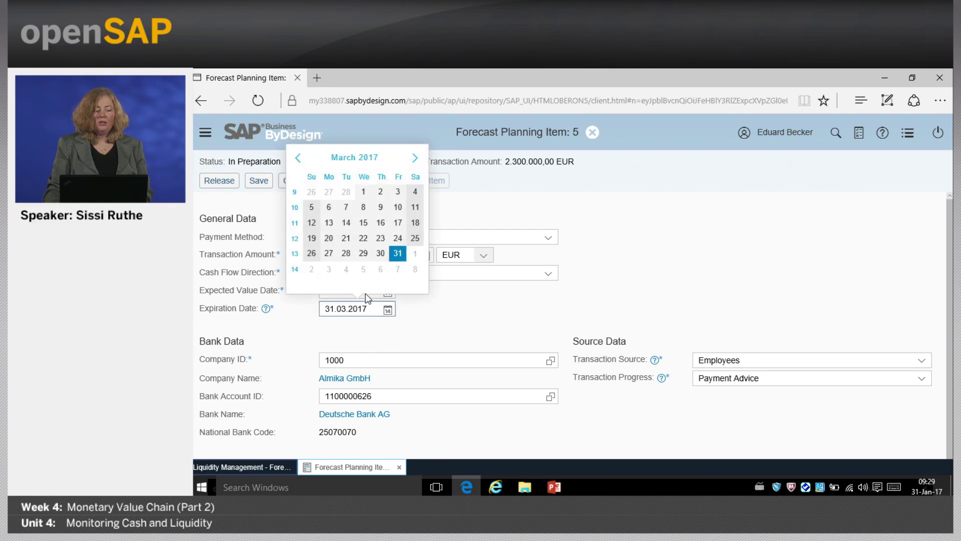
pyautogui.click(298, 159)
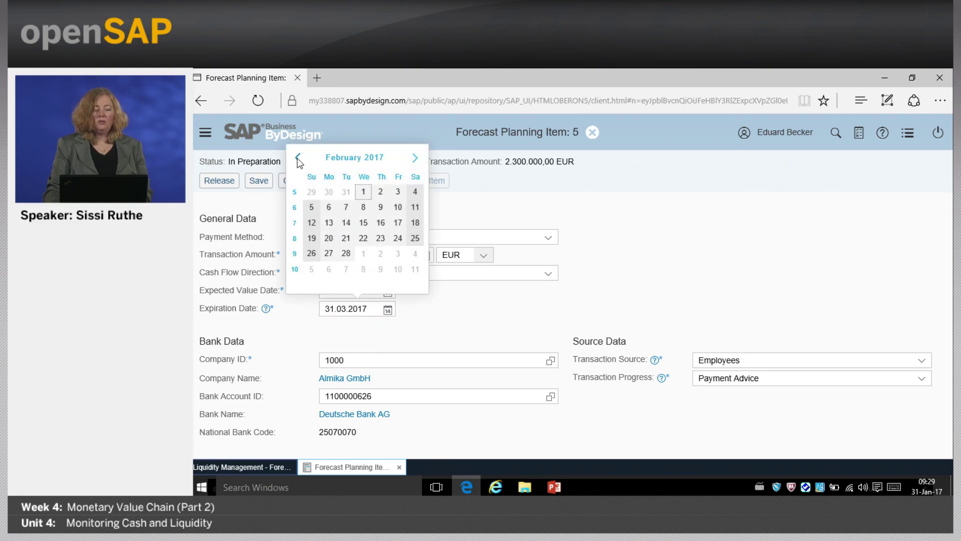
pyautogui.click(363, 223)
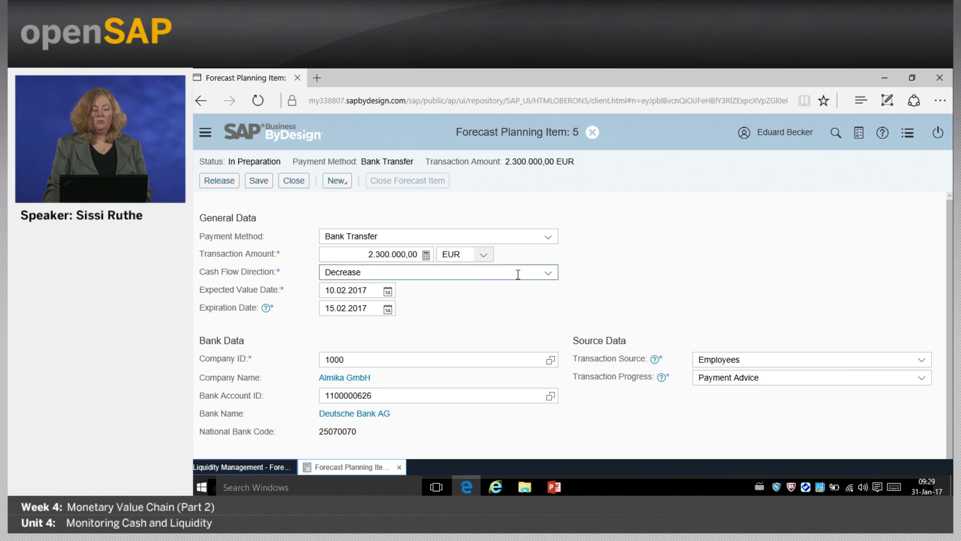
# - Release forecast planning item 5 and close it
pyautogui.click(215, 184)
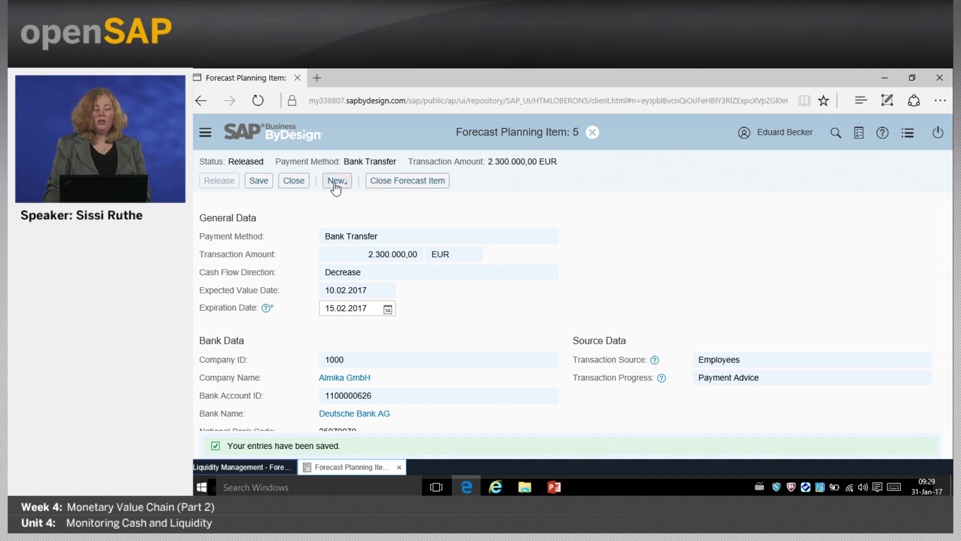
pyautogui.click(294, 180)
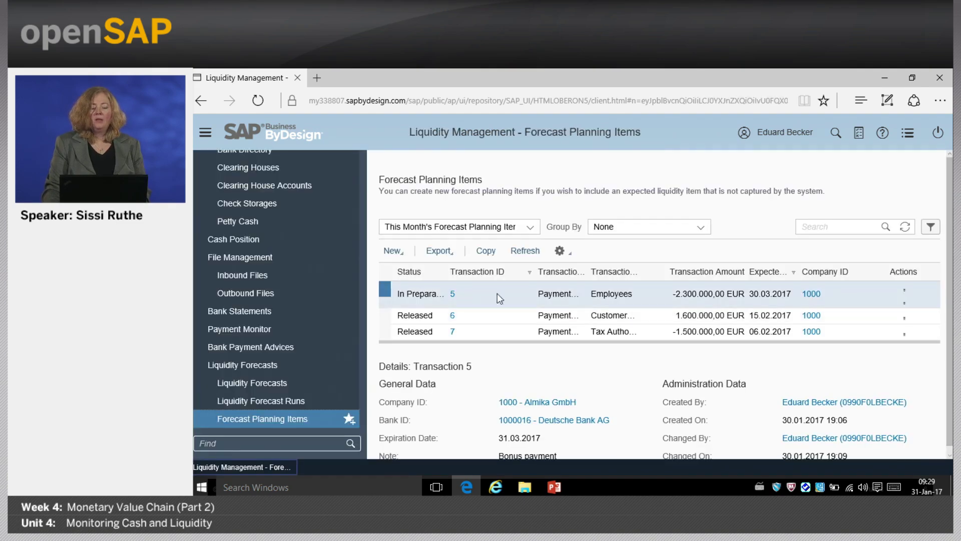
# - Open the Liquidity Forecasts list and review forecast 1185's daily payments and cash balances from 31.01.2017 through 10.02.2017
pyautogui.click(273, 384)
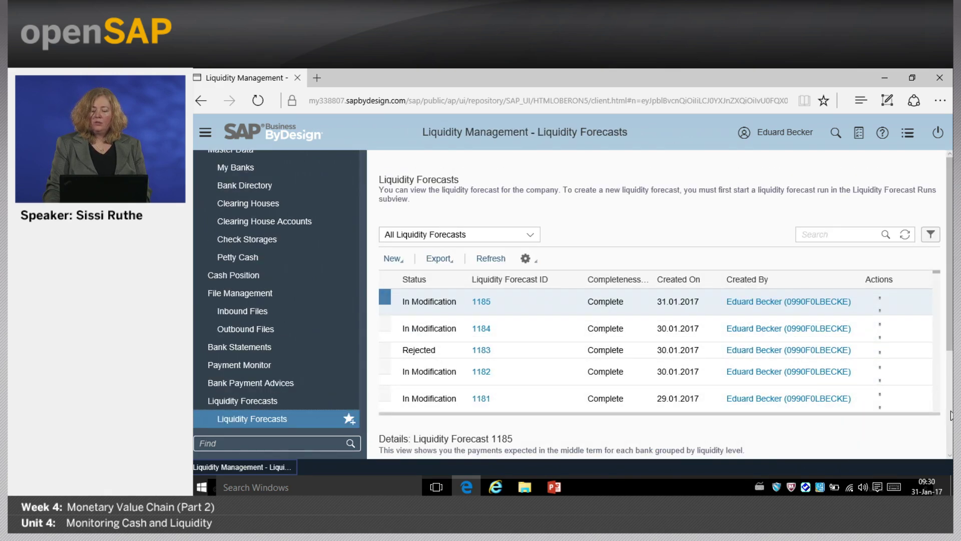
pyautogui.scroll(-3, 951, 415)
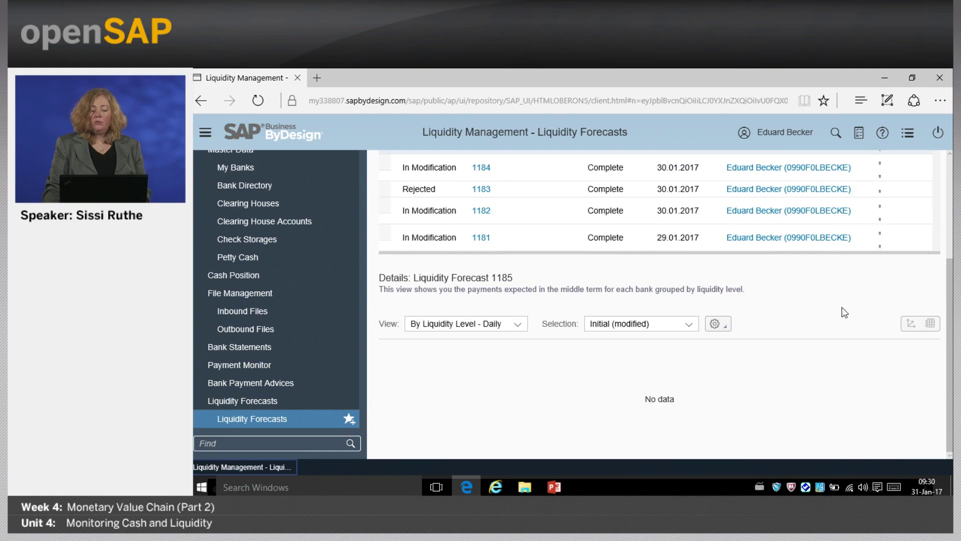
pyautogui.scroll(-5, 951, 428)
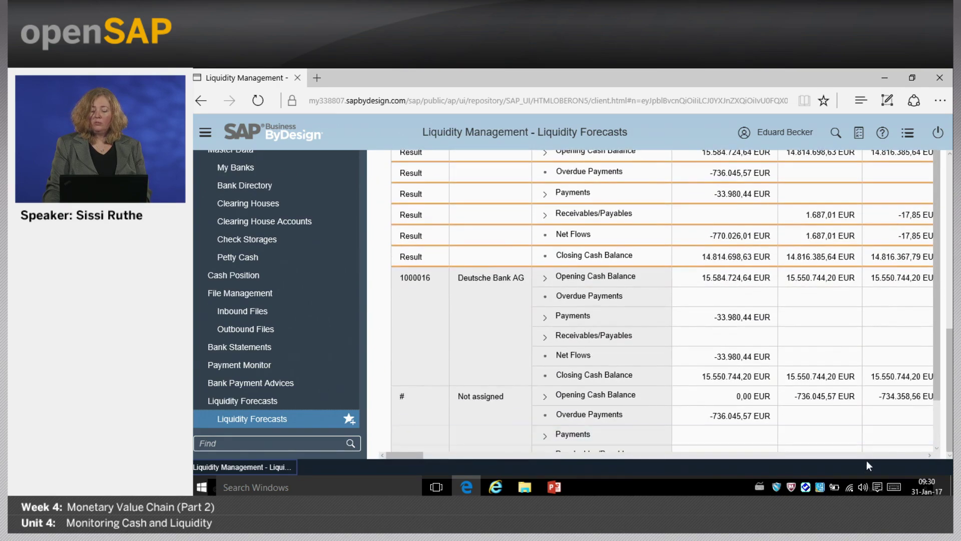
pyautogui.click(834, 456)
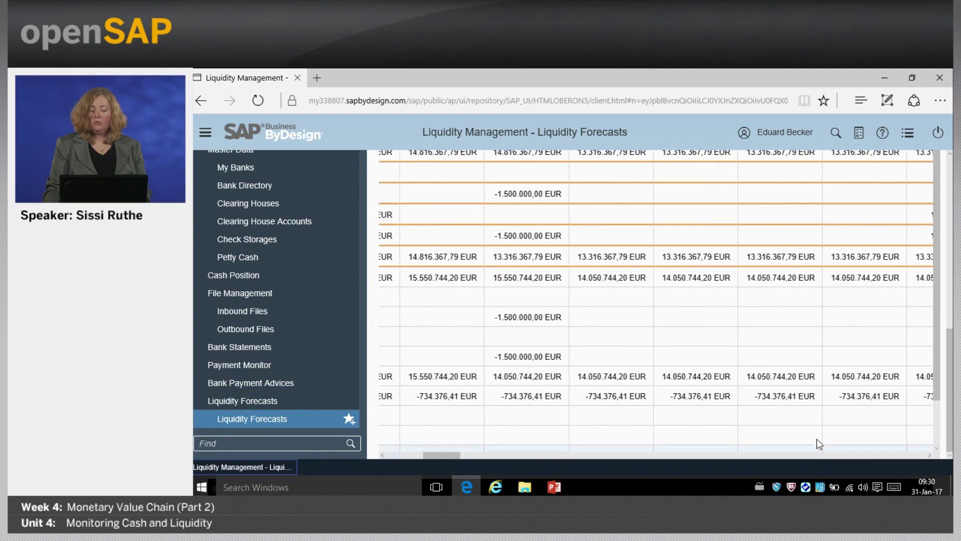
pyautogui.scroll(3, 776, 375)
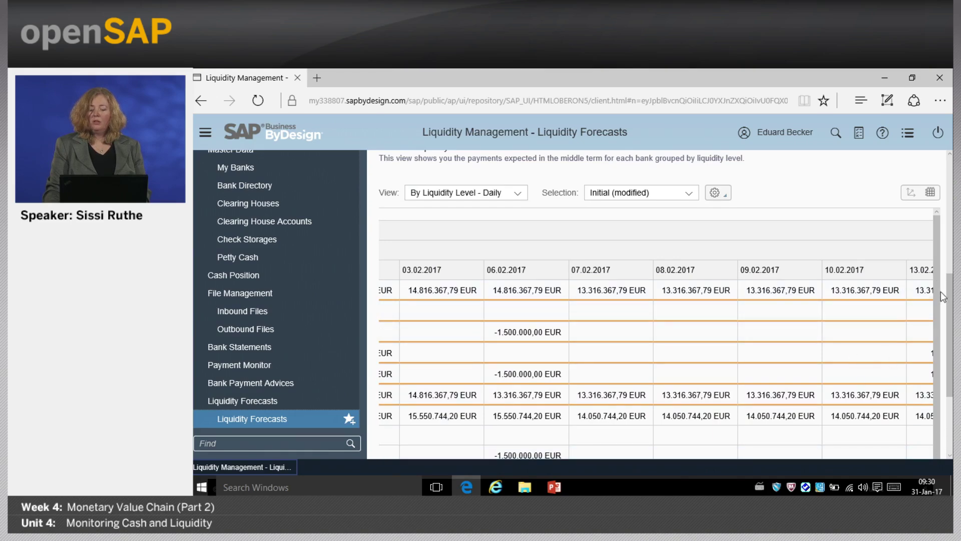
pyautogui.scroll(5, 941, 291)
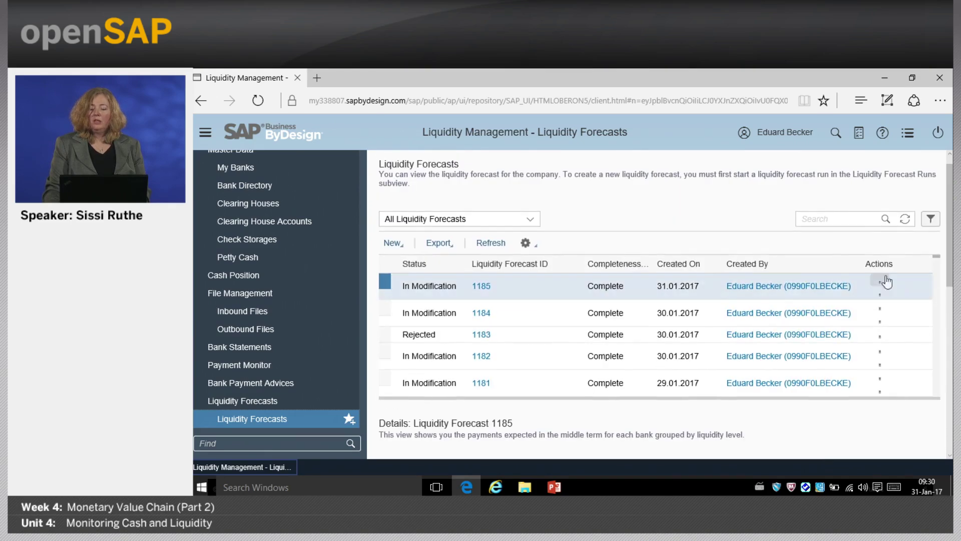
# - Refresh the planning items of liquidity forecast 1185 and review its daily payments and cash balances around 10.02.2017
pyautogui.click(535, 249)
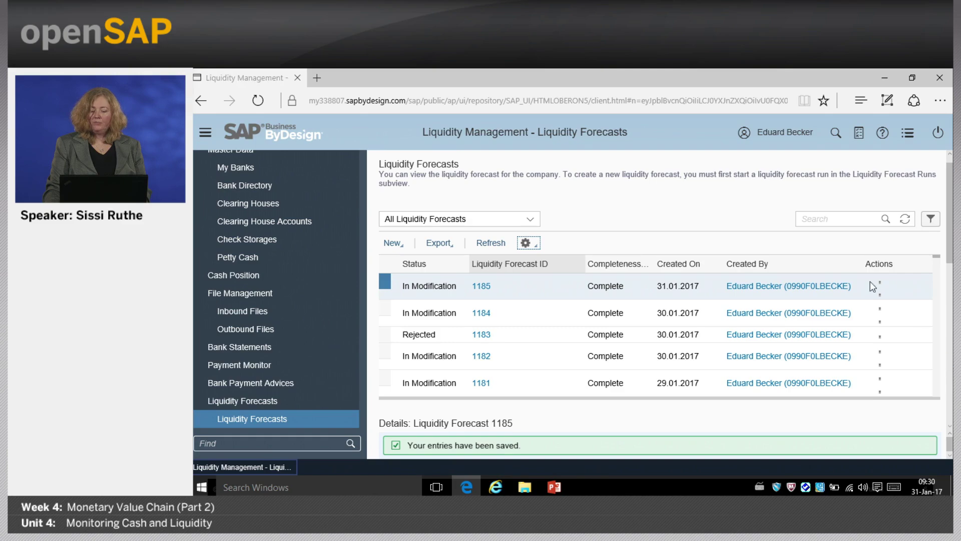
pyautogui.scroll(-10, 781, 368)
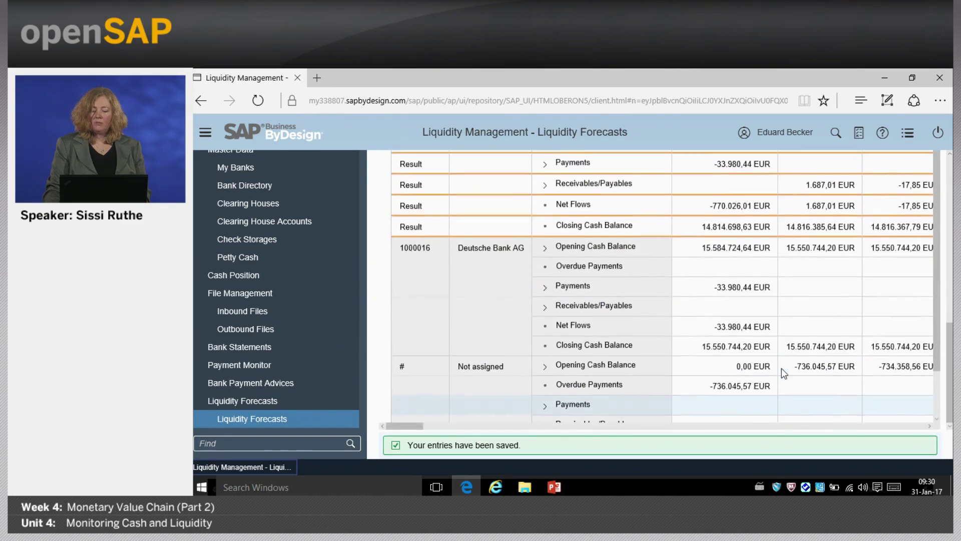
pyautogui.scroll(2, 783, 371)
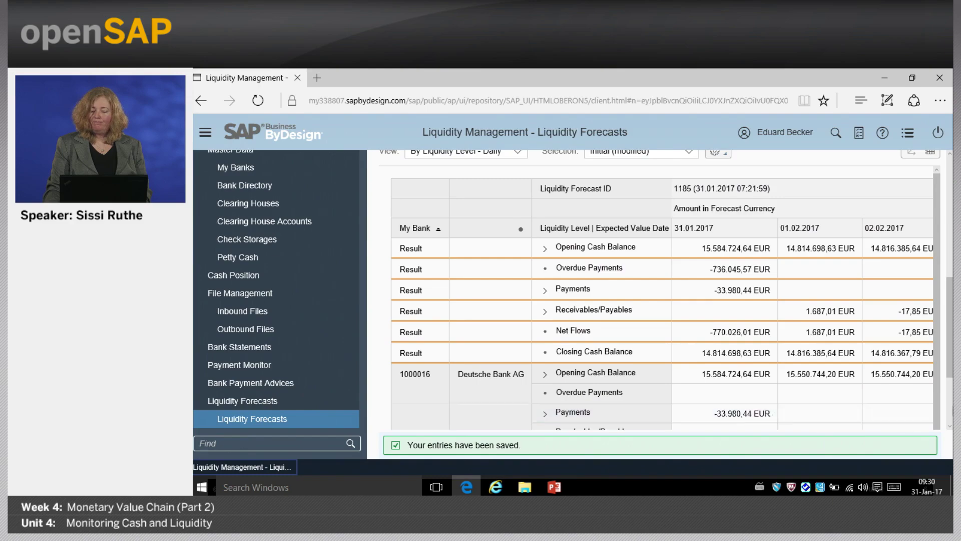
pyautogui.scroll(-3, 763, 380)
pyautogui.scroll(-2, 763, 381)
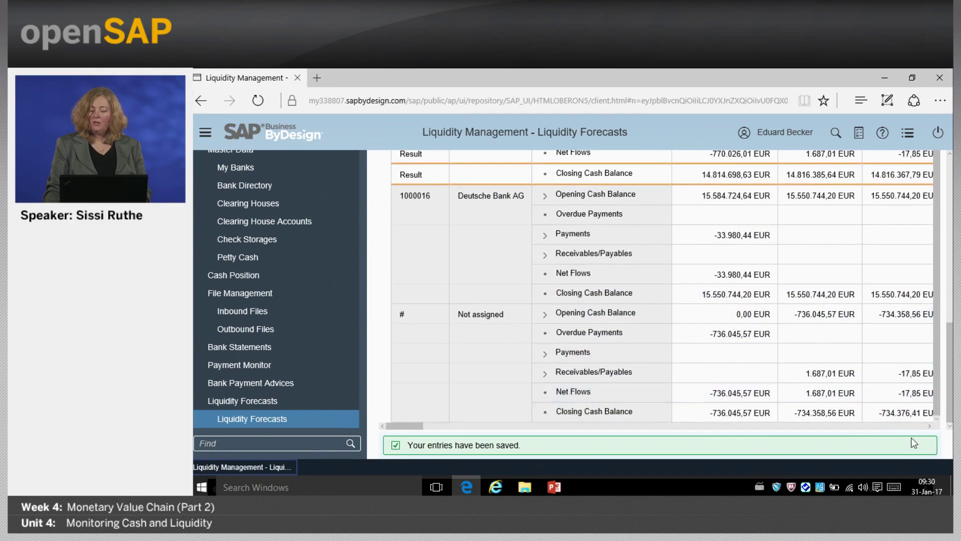
pyautogui.click(926, 428)
pyautogui.hscroll(4, 927, 428)
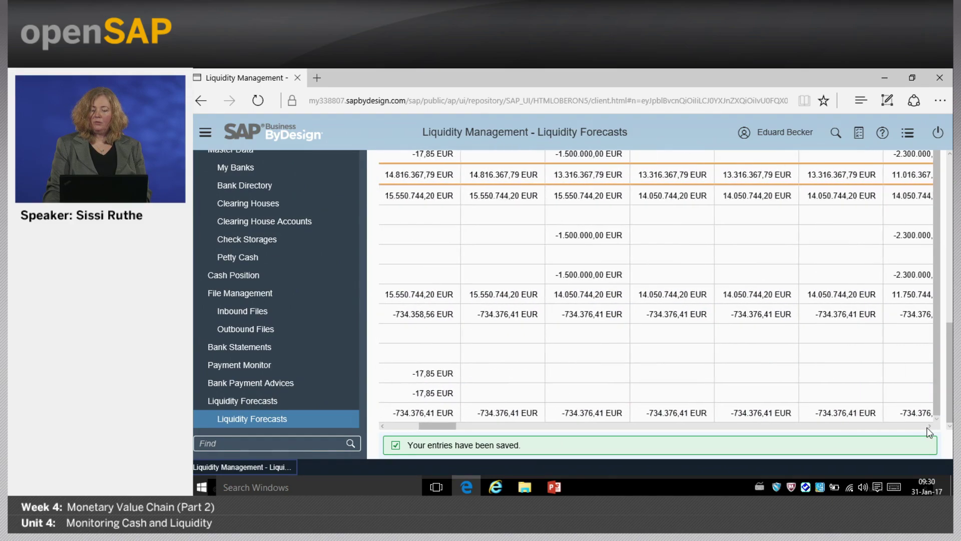
pyautogui.scroll(2, 804, 338)
pyautogui.scroll(4, 787, 343)
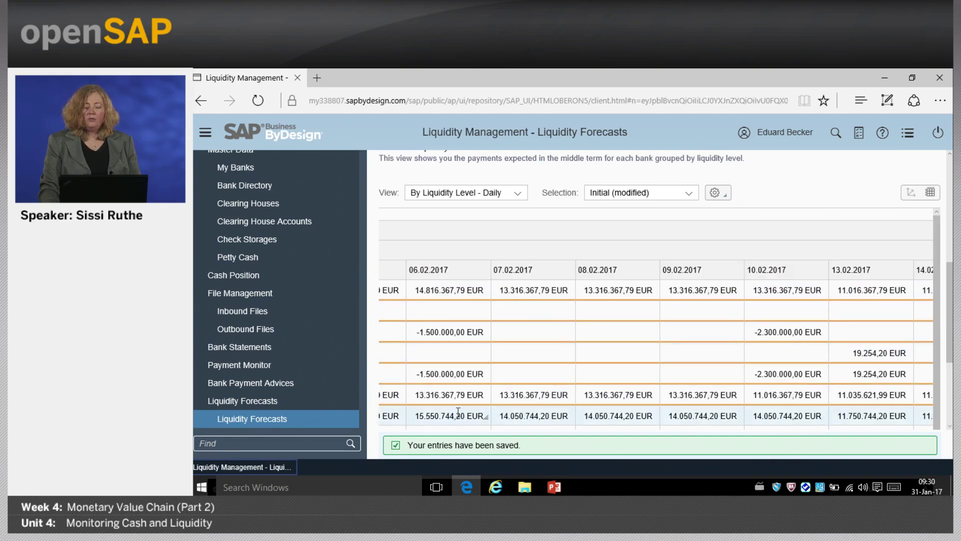
# - Accept liquidity forecast 1185
pyautogui.scroll(5, 950, 219)
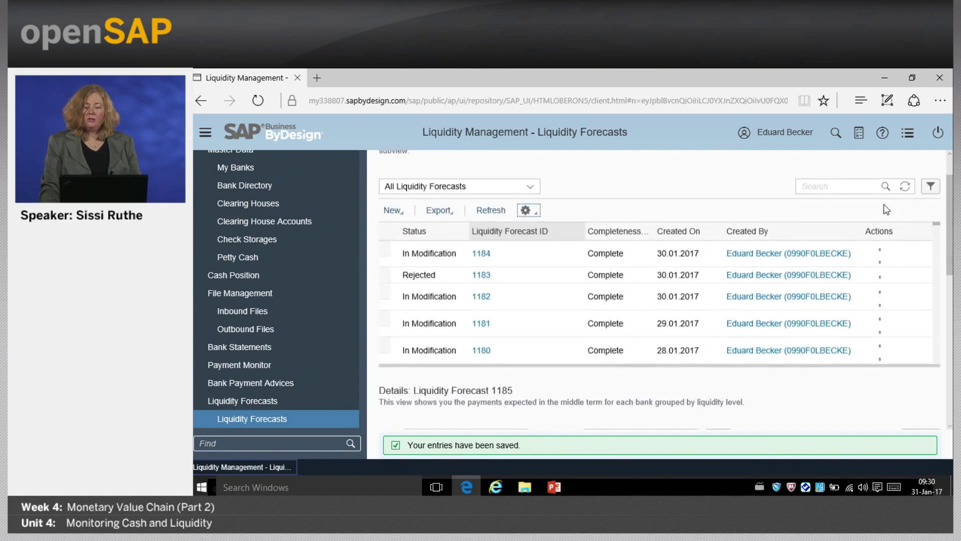
pyautogui.scroll(2, 413, 265)
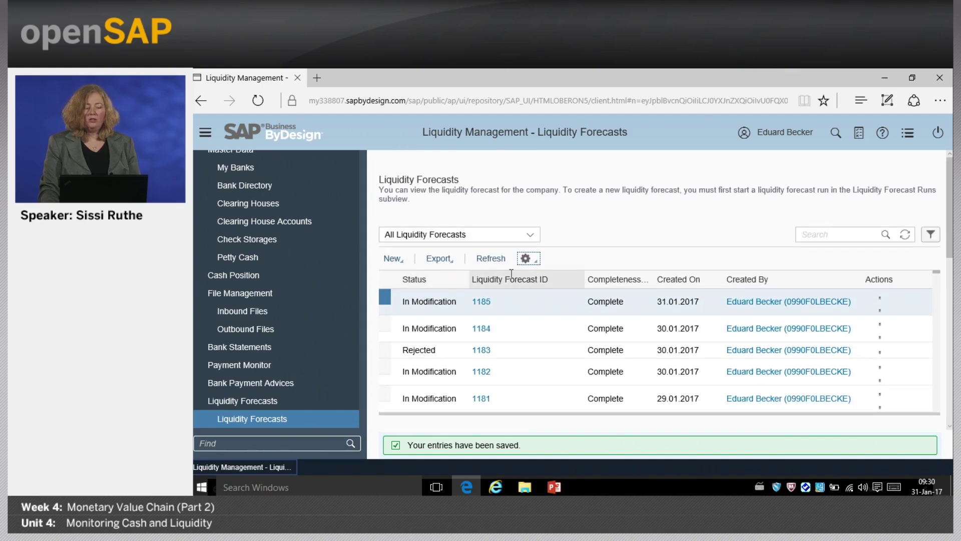
pyautogui.click(536, 260)
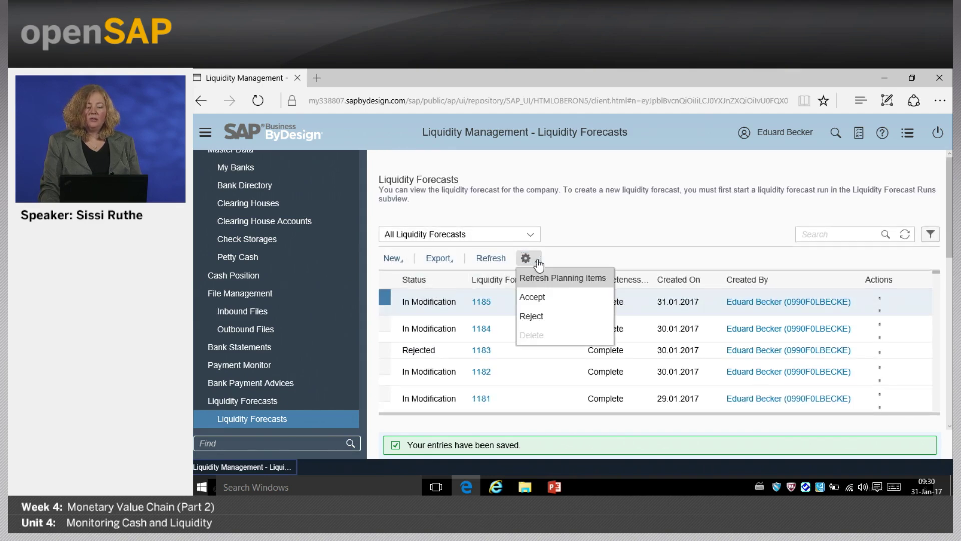
pyautogui.click(551, 298)
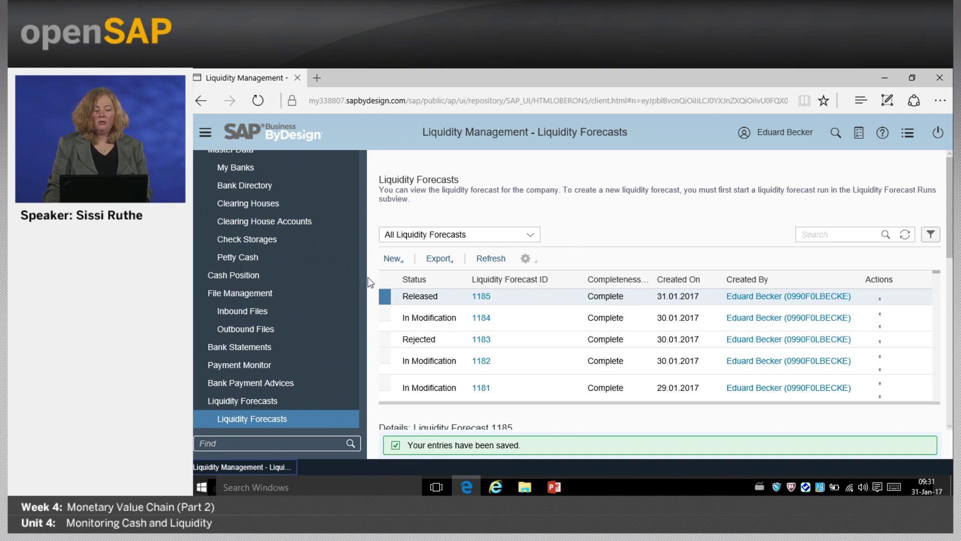
pyautogui.scroll(2, 357, 272)
pyautogui.scroll(4, 356, 271)
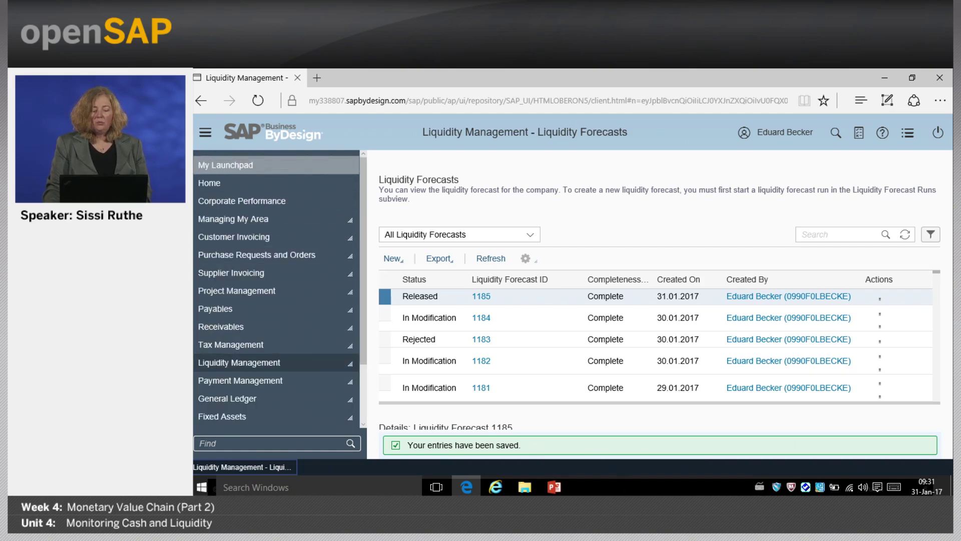
# - Switch to the PowerPoint presentation and advance it to the Monitoring Cash and Liquidity summary slide
pyautogui.click(555, 488)
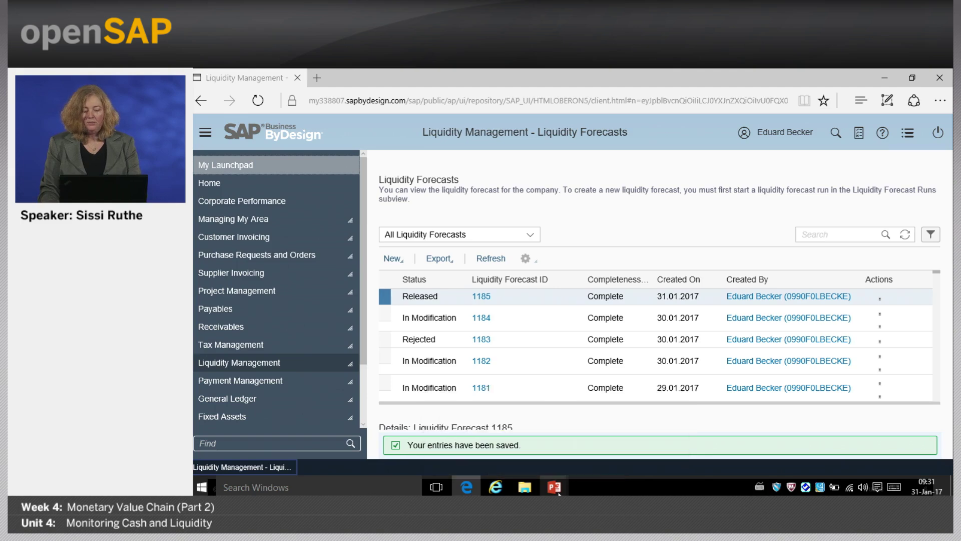
pyautogui.hotkey('alt', 'Tab')
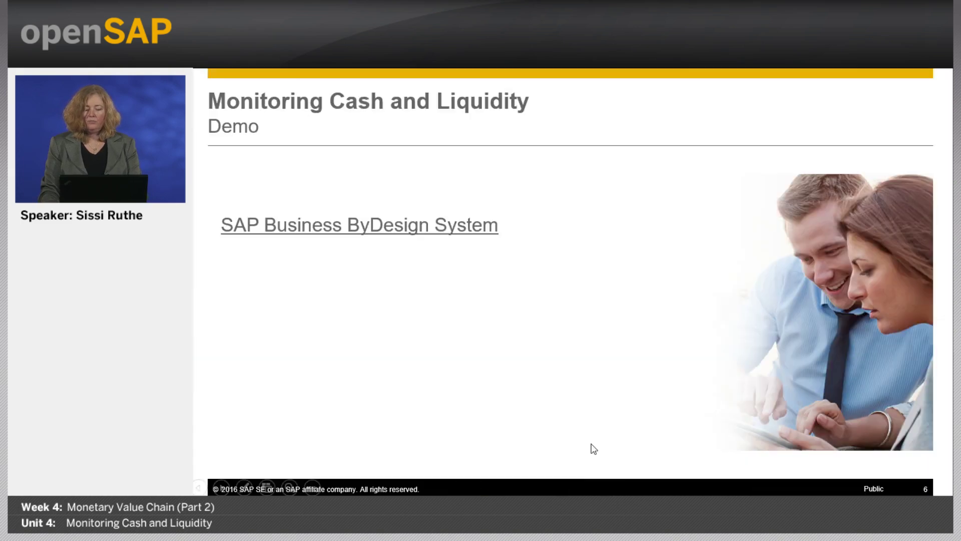
pyautogui.click(616, 442)
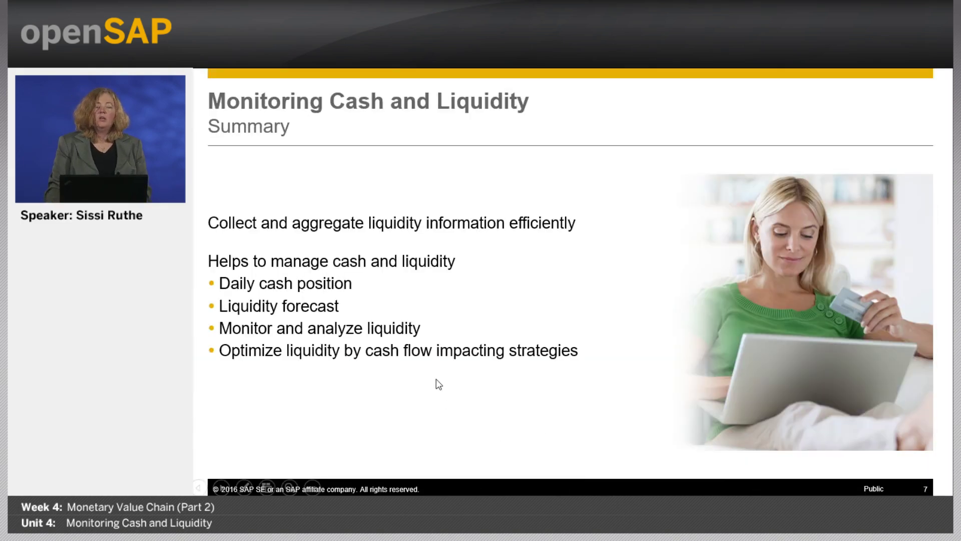